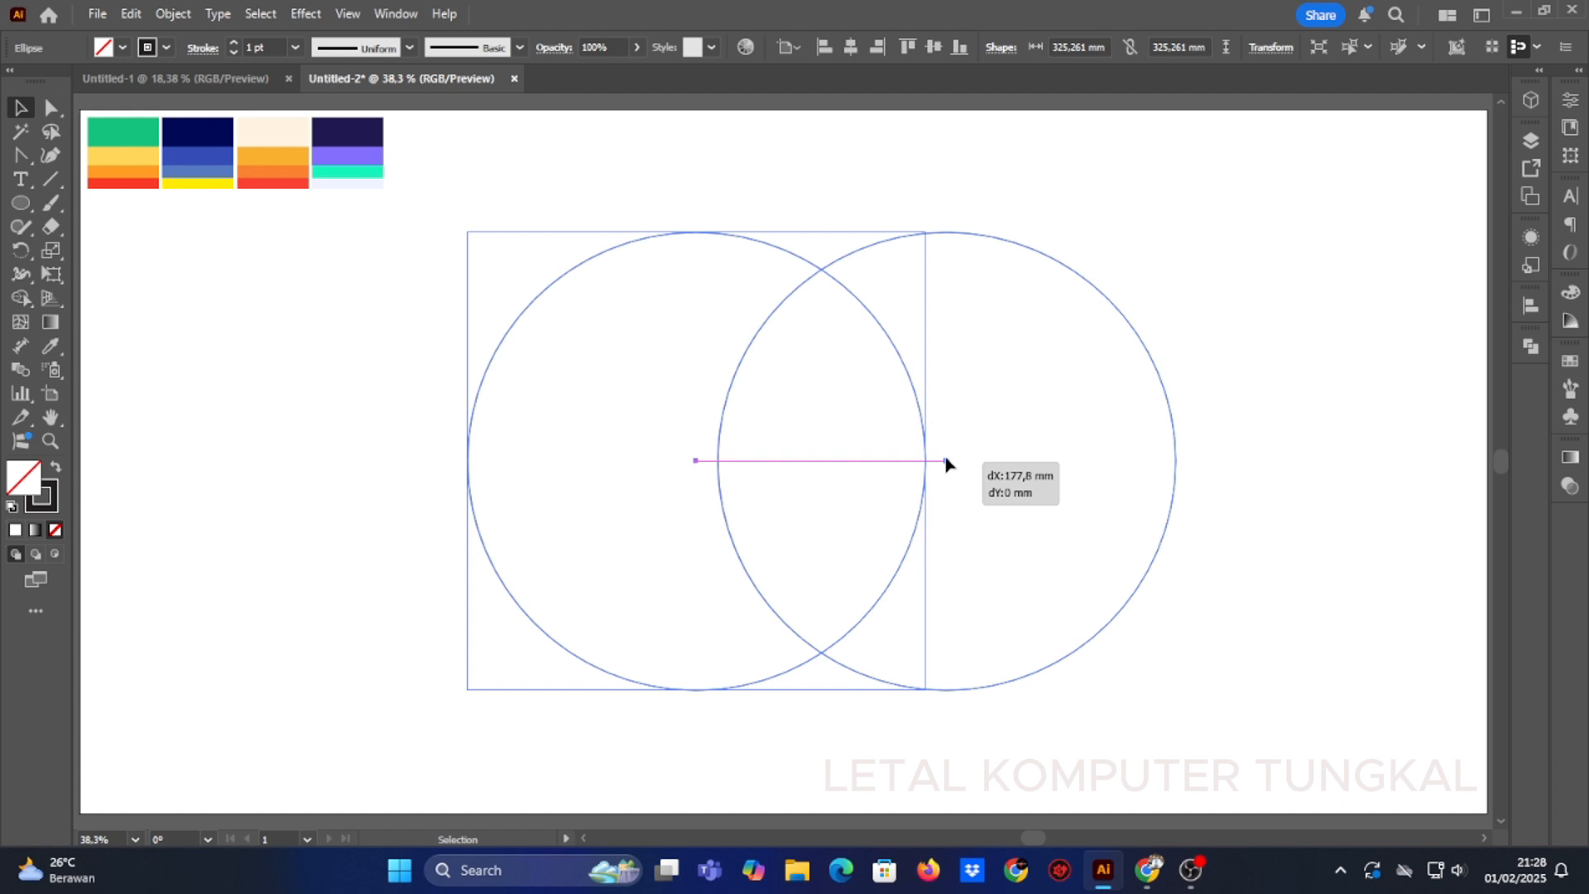
Step: Place a copy of the circle 177.8 mm to the right and make the circles' overlap a separate shape with Shape Builder
{"action": "left_click_drag", "start_coordinate": [947, 463], "coordinate": [948, 462]}
{"action": "left_click_drag", "start_coordinate": [581, 272], "coordinate": [972, 451]}
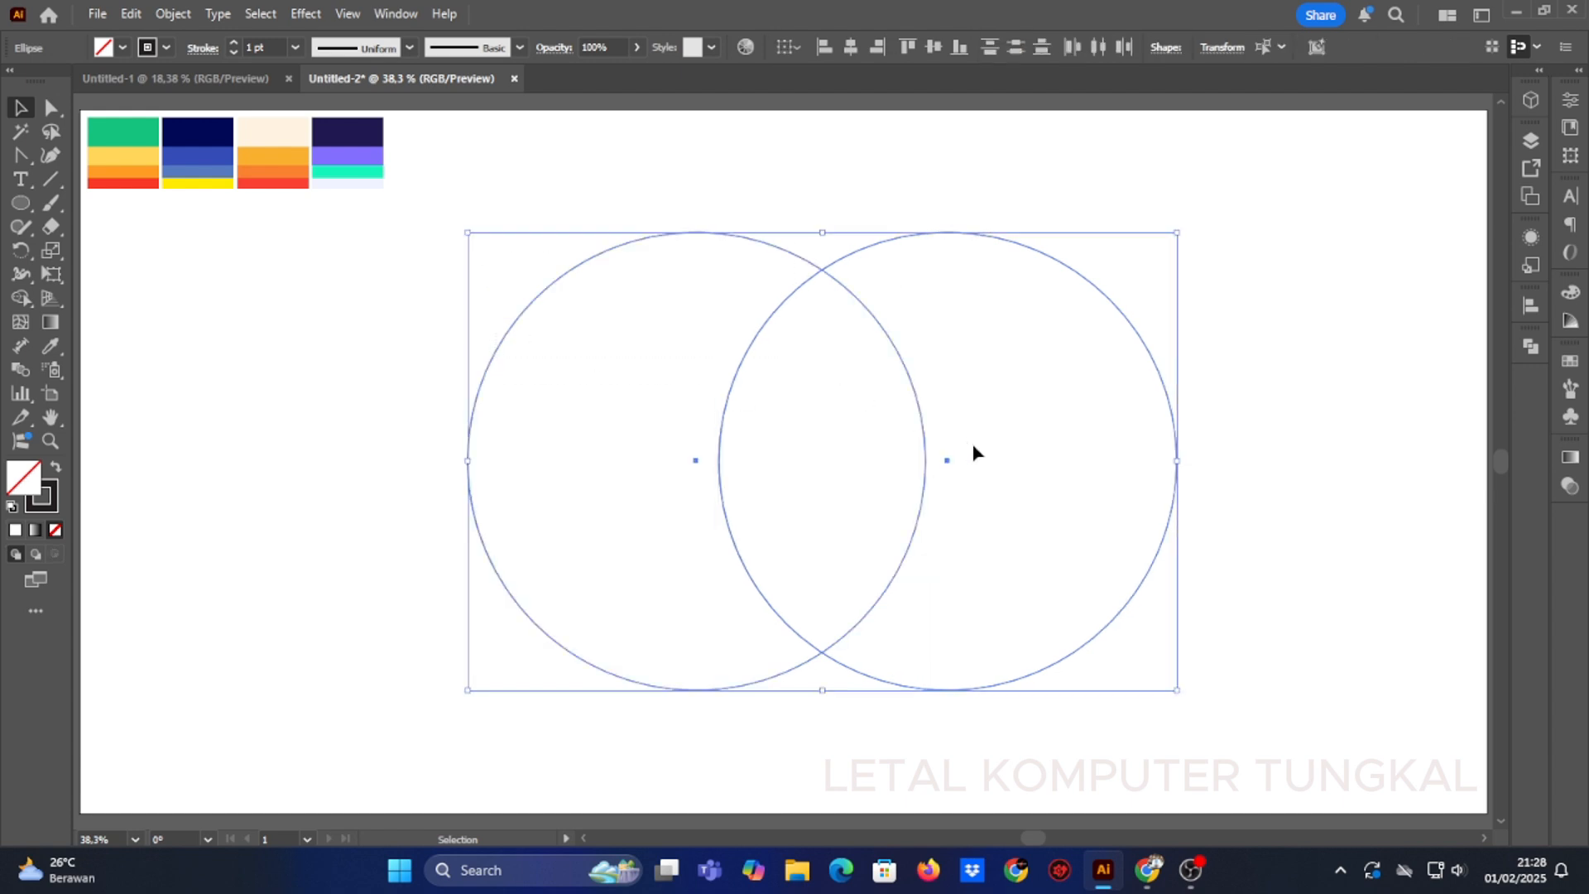
{"action": "left_click", "coordinate": [123, 48]}
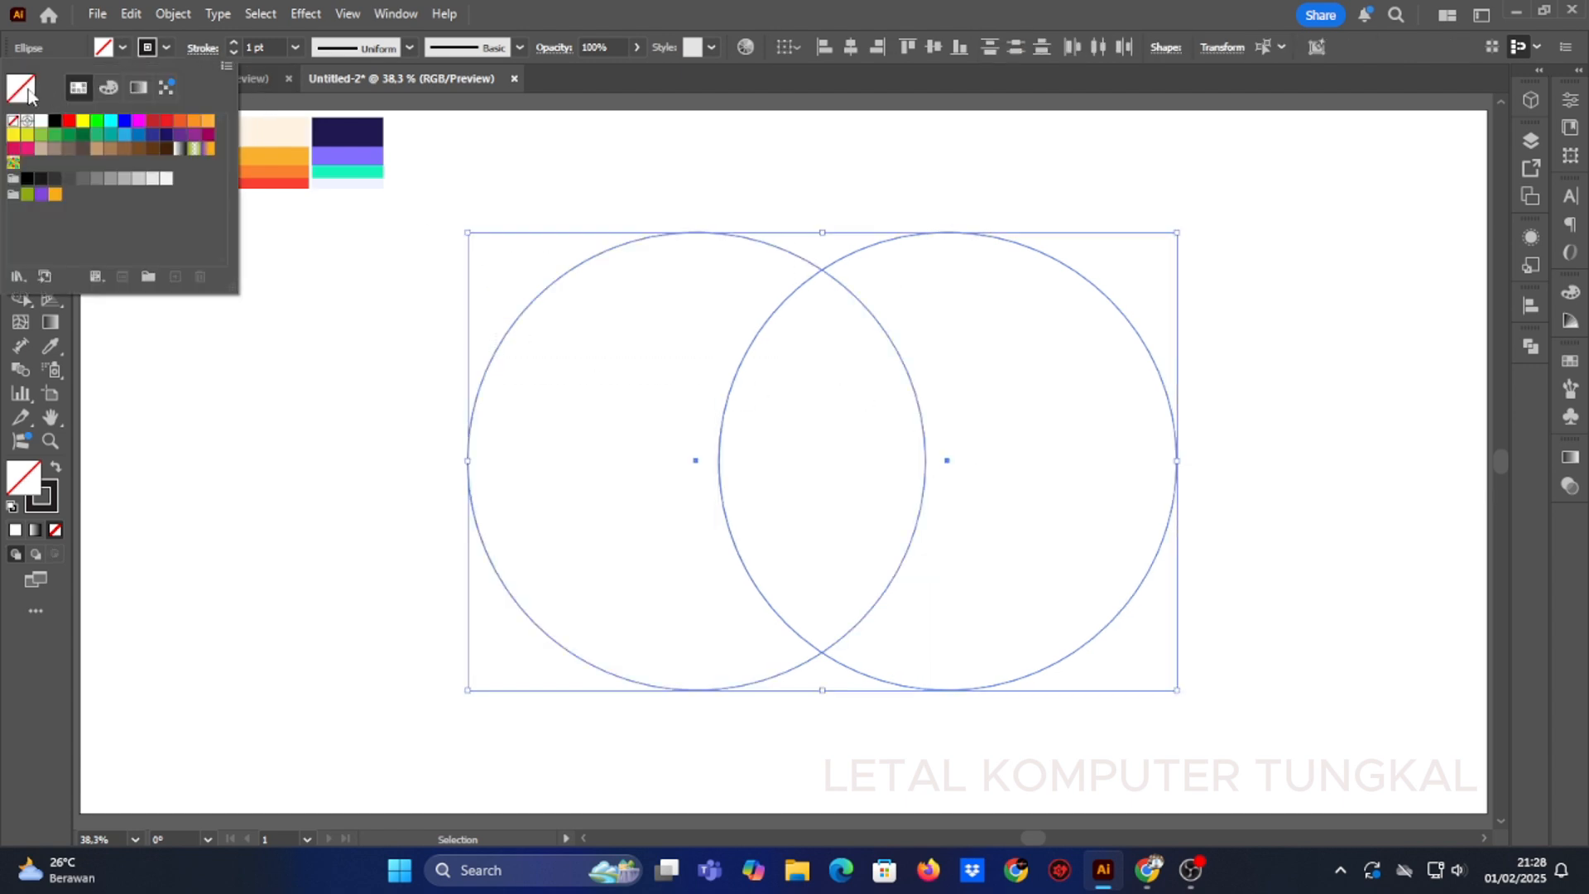
{"action": "left_click", "coordinate": [653, 17]}
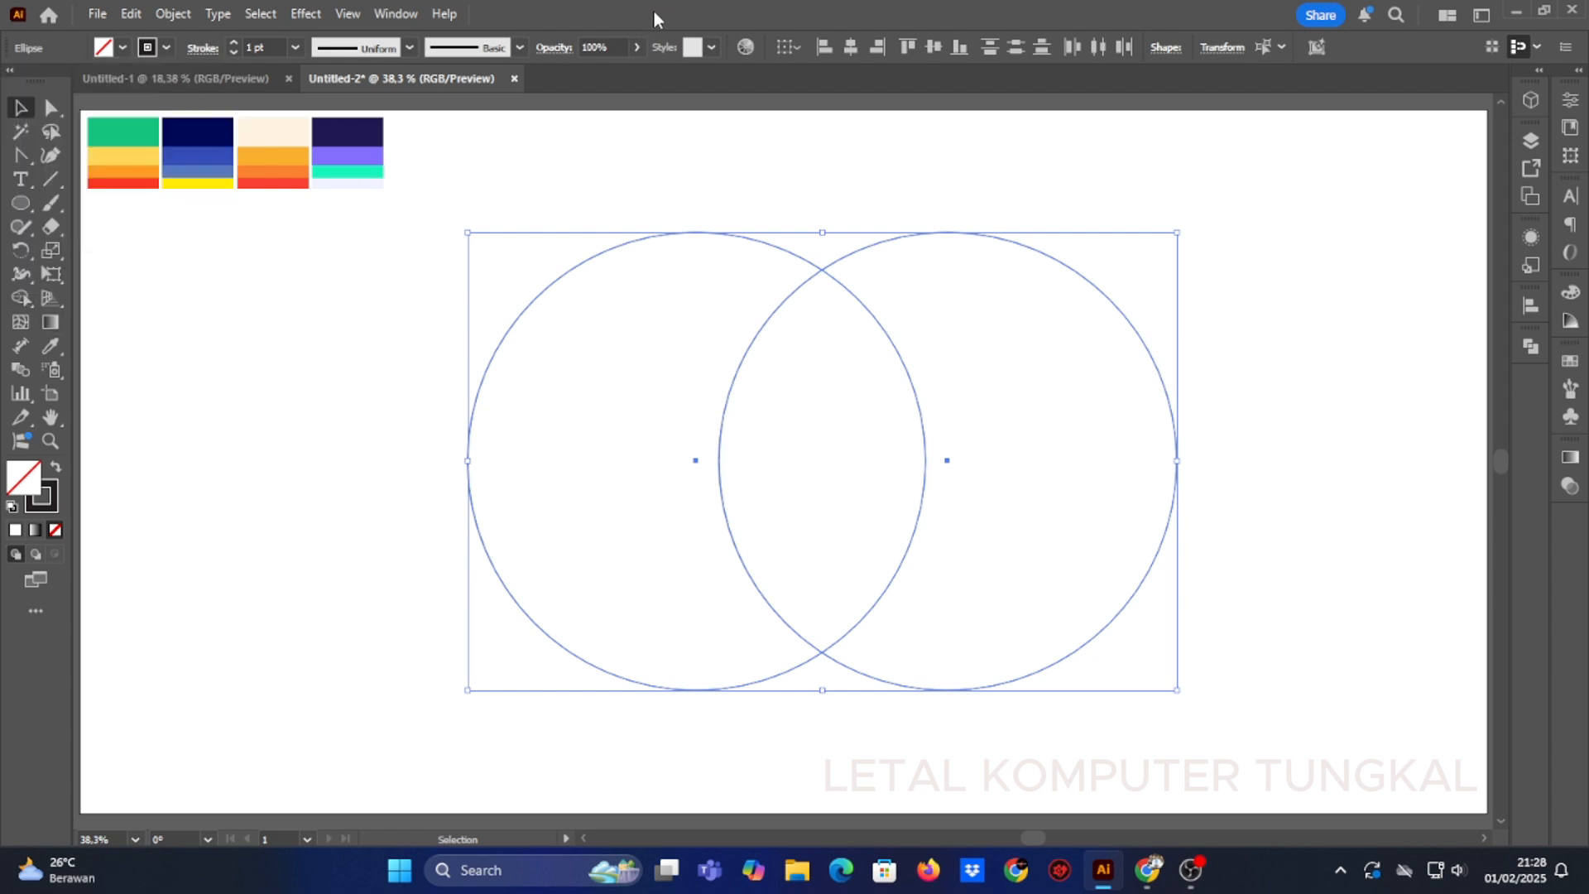
{"action": "left_click", "coordinate": [25, 295]}
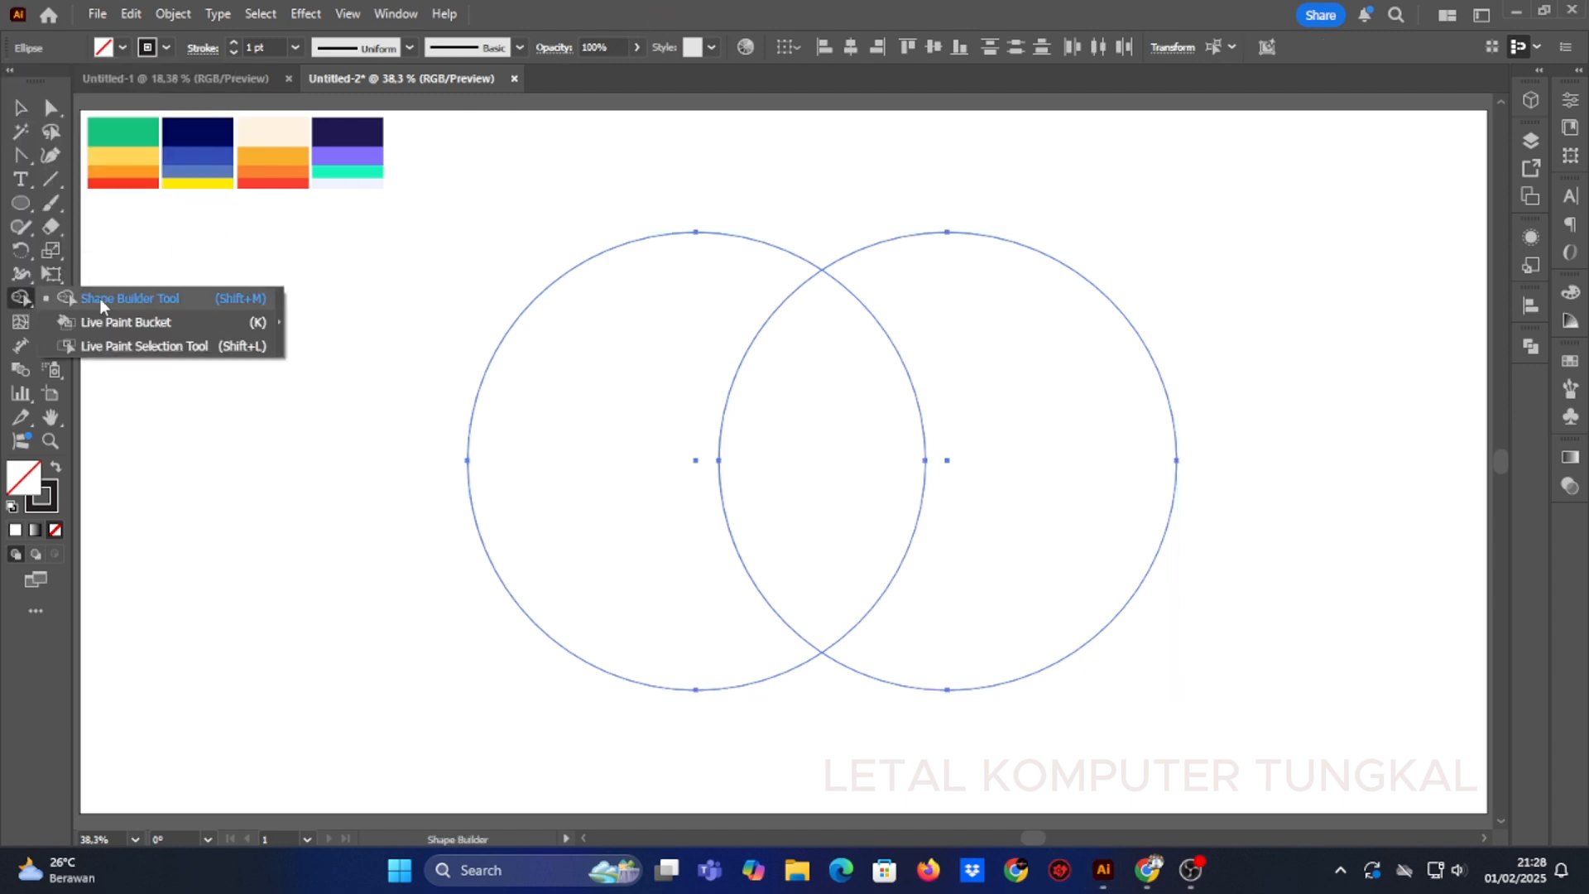
{"action": "left_click", "coordinate": [825, 423]}
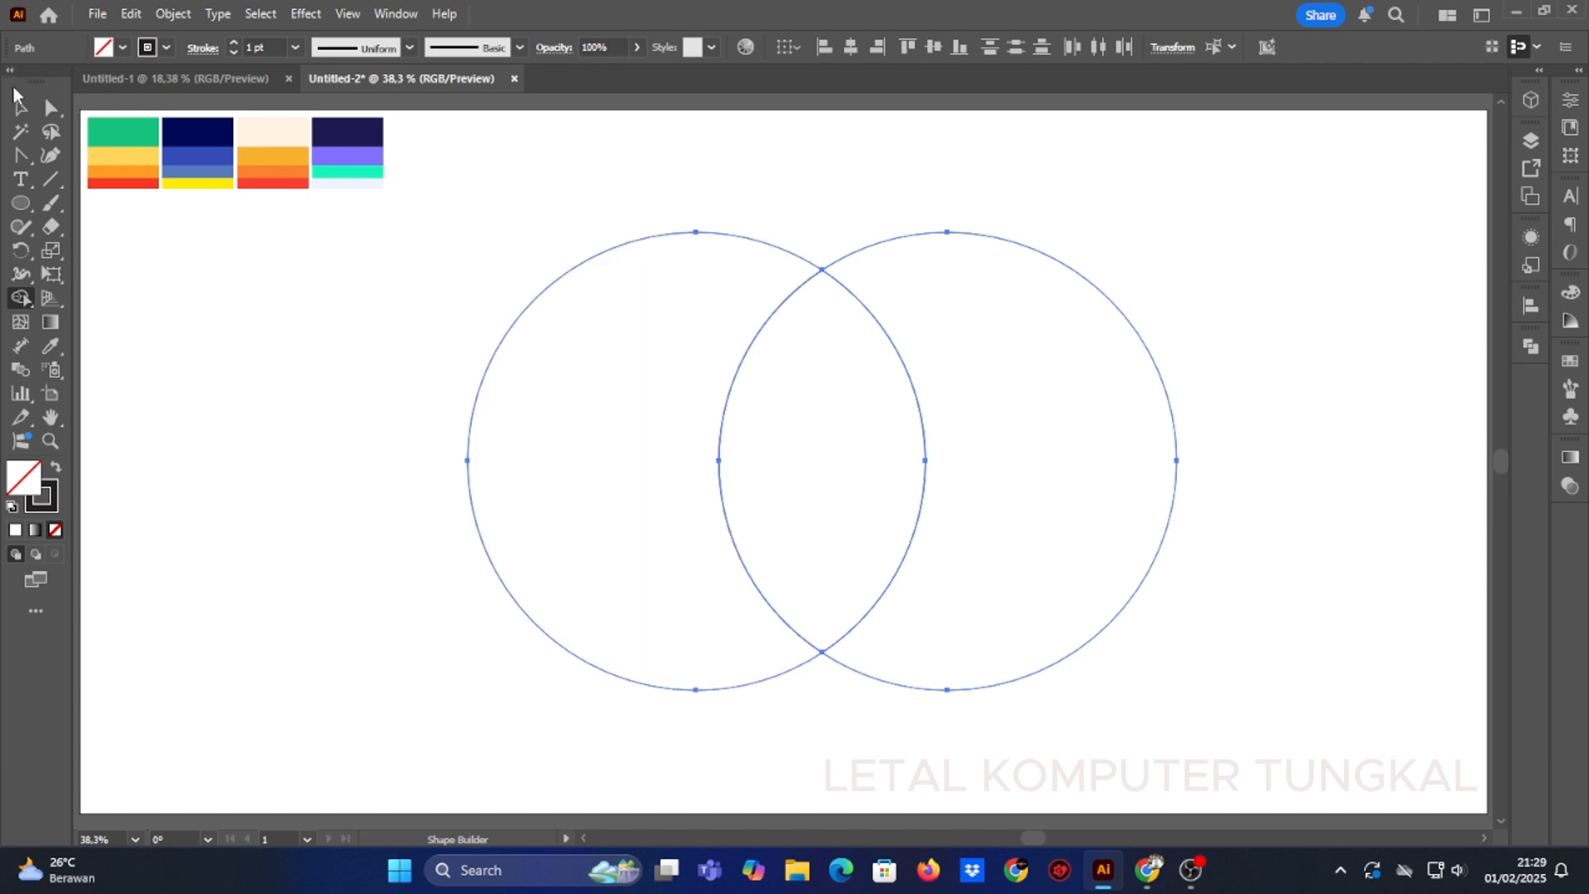
Step: Delete the two outer crescents of the circles, keeping only the leaf-shaped overlap
{"action": "left_click", "coordinate": [20, 107]}
{"action": "left_click", "coordinate": [1189, 220]}
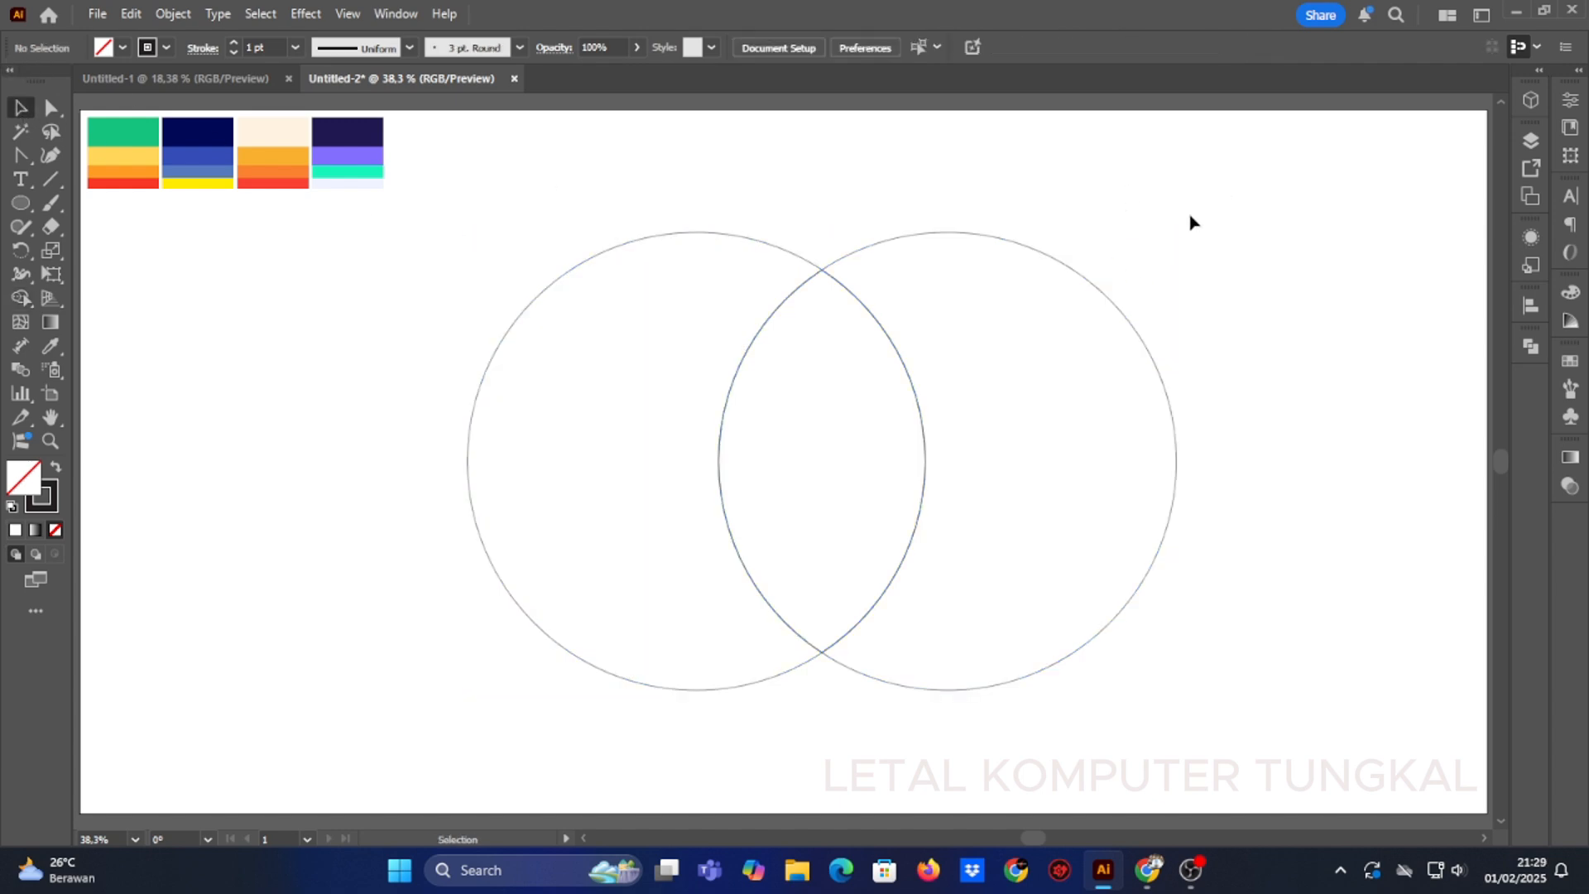
{"action": "left_click", "coordinate": [1107, 309]}
{"action": "key", "text": "Delete"}
{"action": "left_click", "coordinate": [803, 260]}
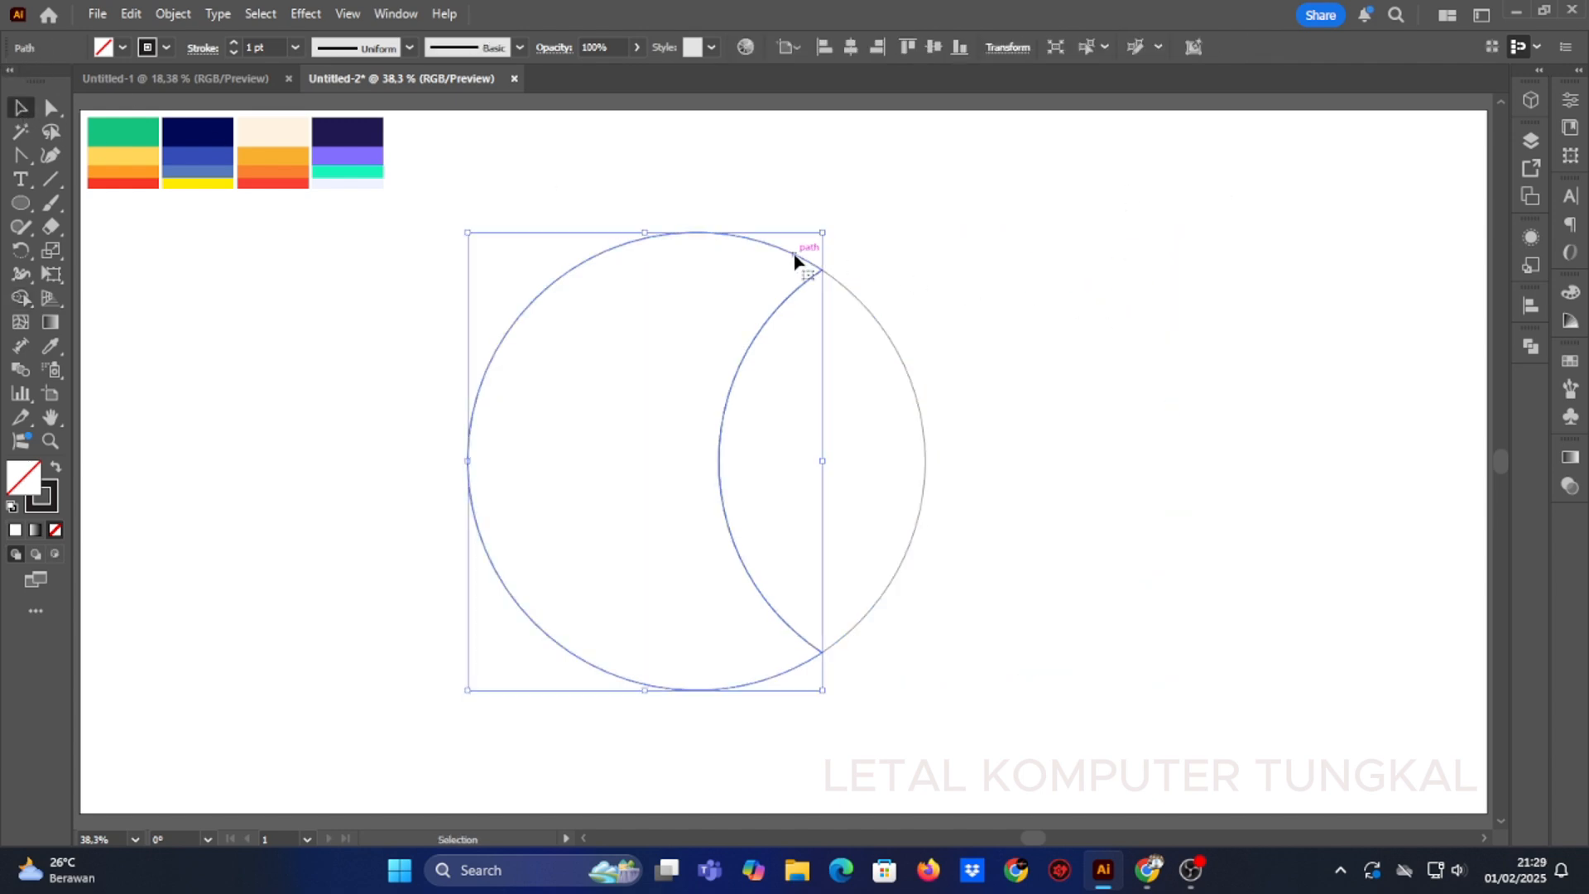
{"action": "key", "text": "Delete"}
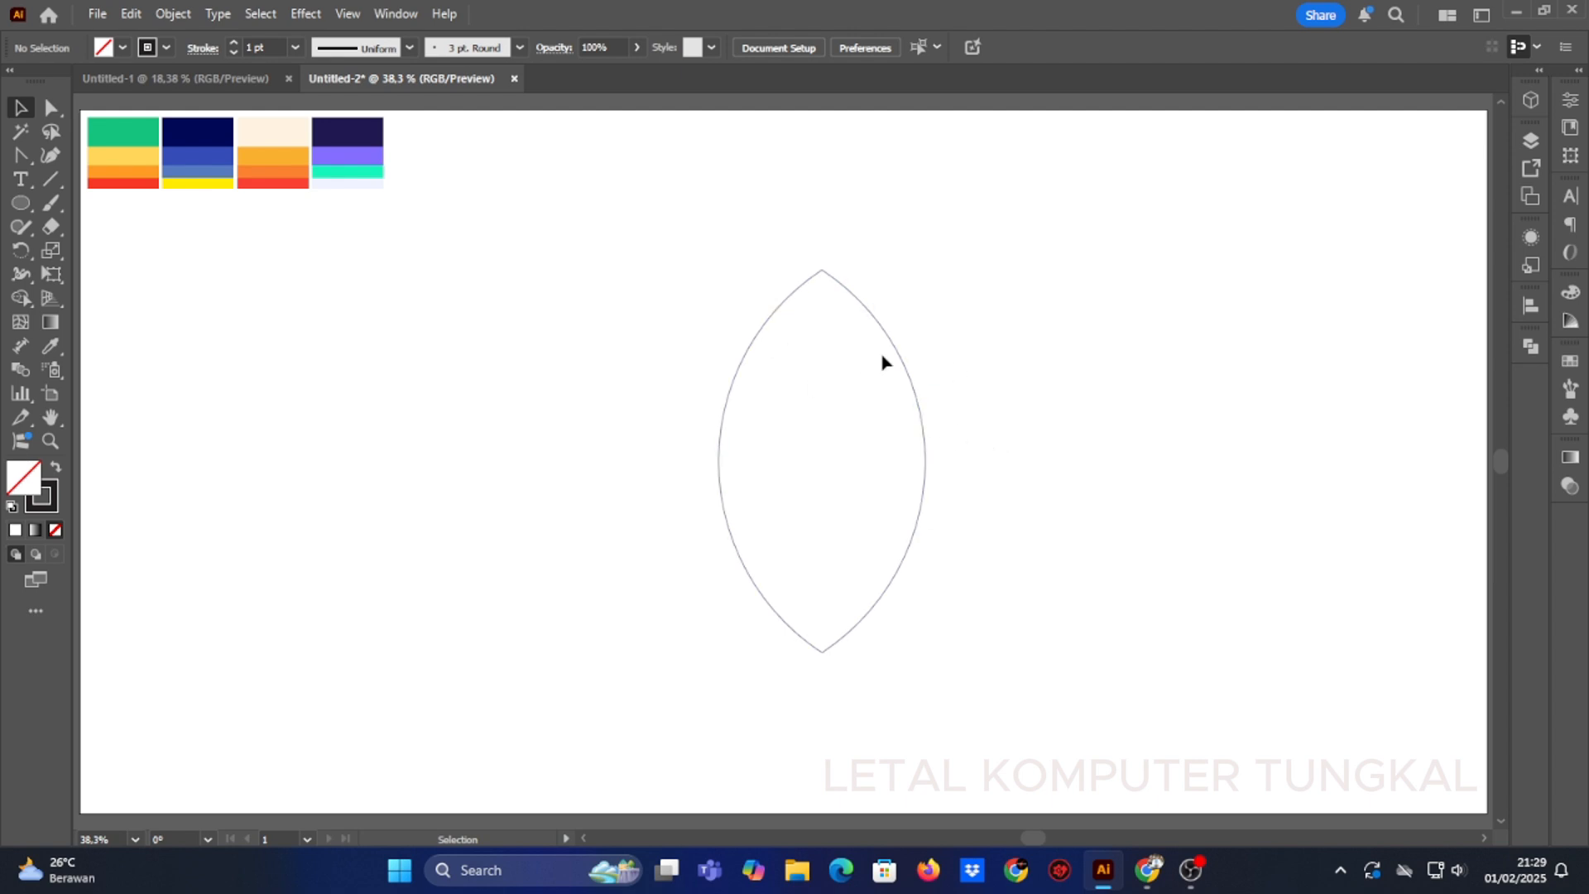
Step: Draw a vertical centre line through the leaf with the Pen tool, fitted exactly between its upper and lower tips
{"action": "scroll", "coordinate": [845, 371], "scroll_direction": "up", "scroll_amount": 1}
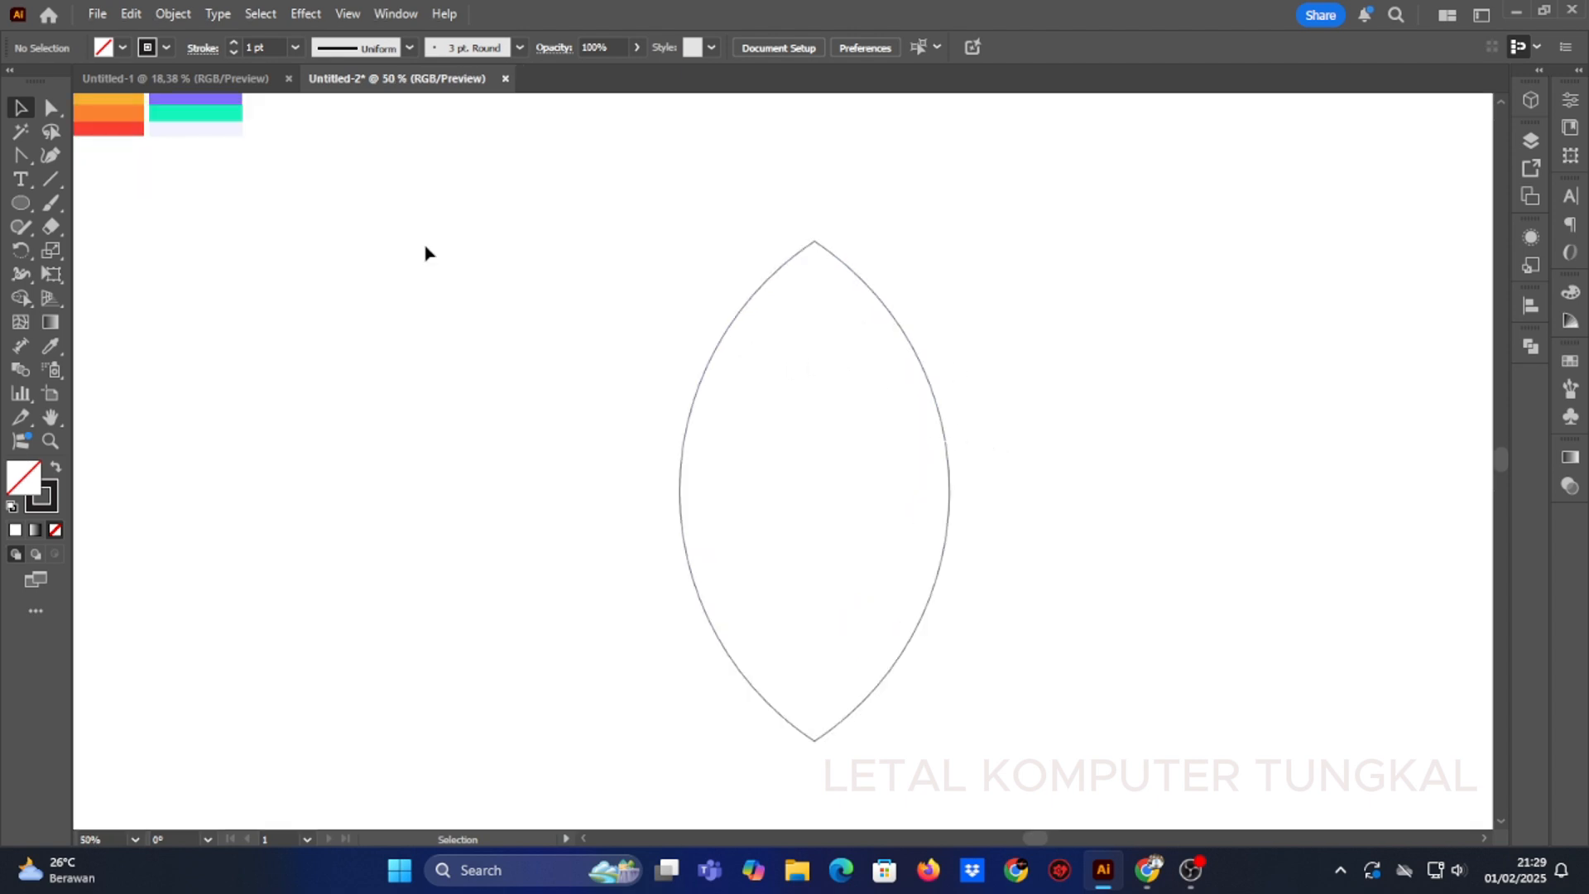
{"action": "left_click", "coordinate": [22, 155]}
{"action": "left_click", "coordinate": [86, 155]}
{"action": "left_click", "coordinate": [1483, 838]}
{"action": "left_click", "coordinate": [1484, 838]}
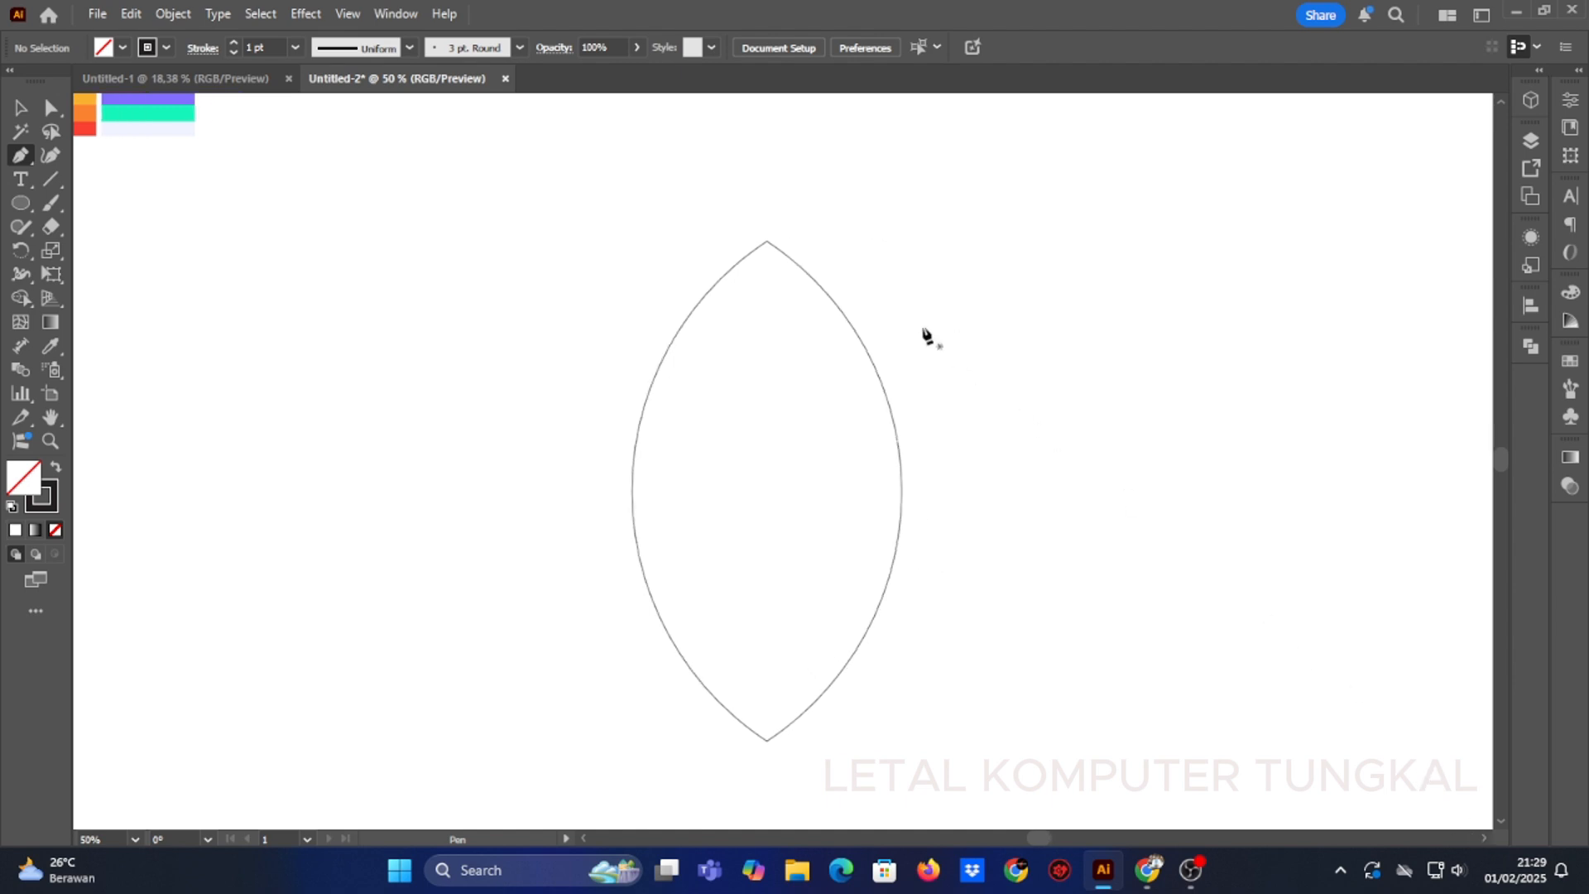
{"action": "left_click", "coordinate": [766, 227]}
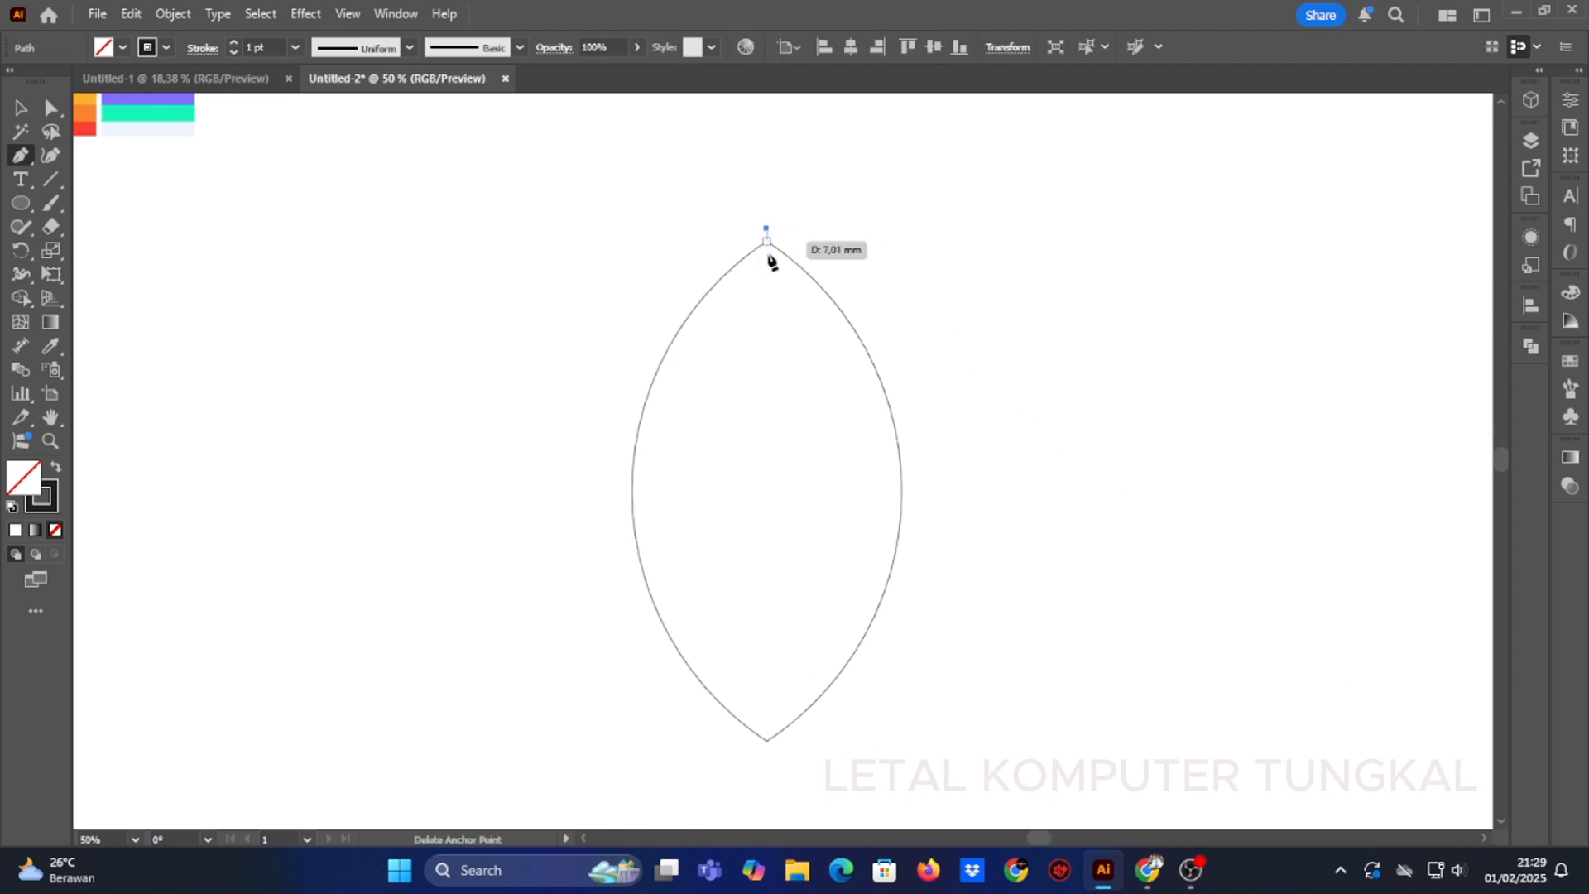
{"action": "left_click", "coordinate": [766, 741]}
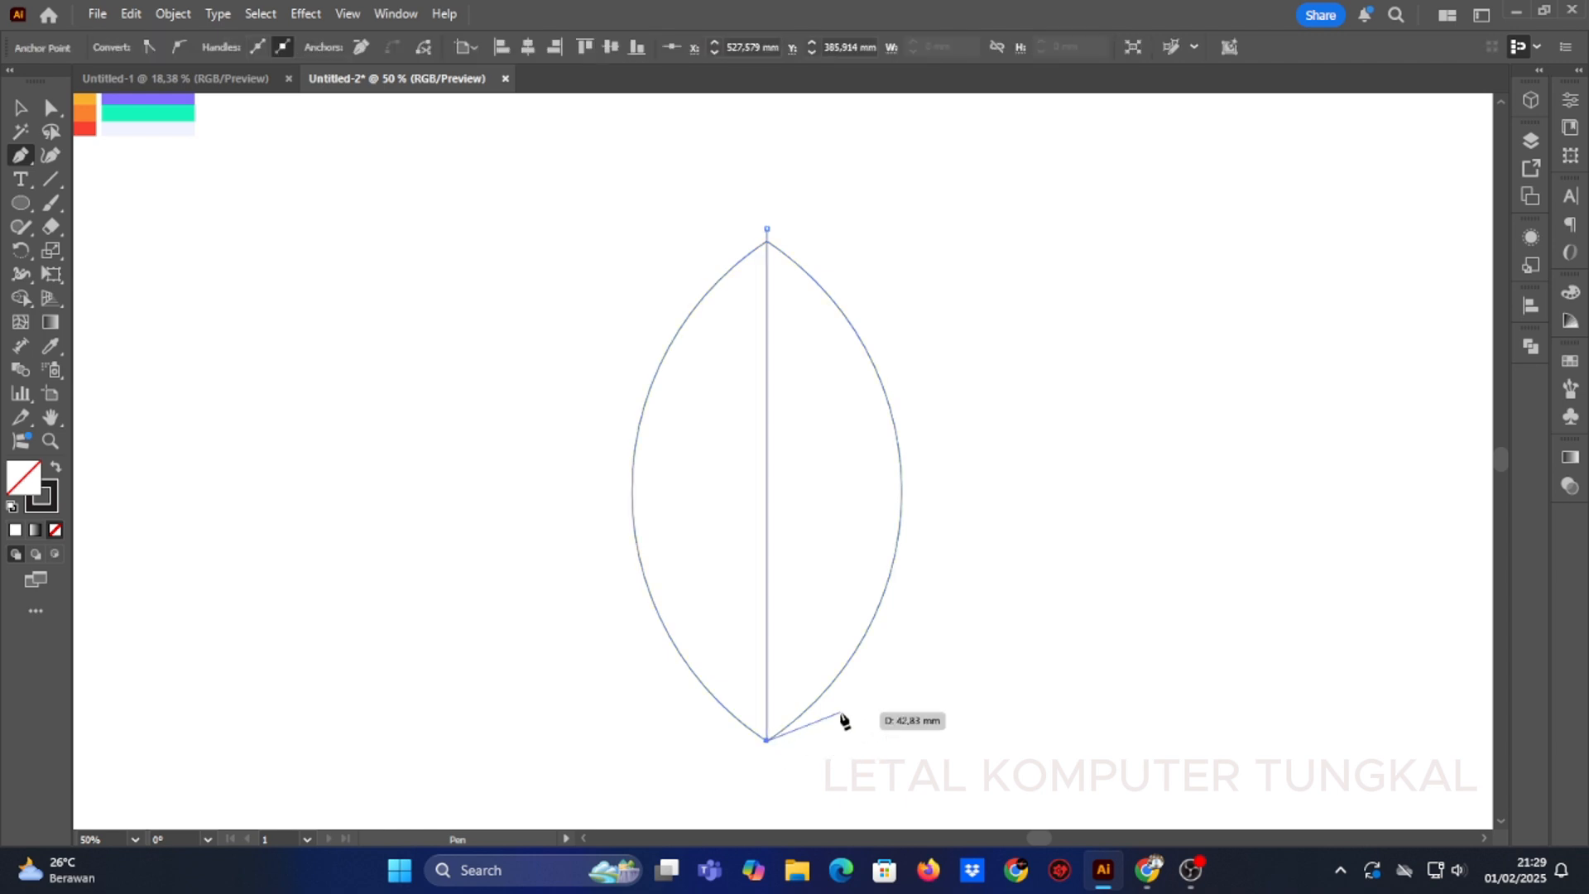
{"action": "left_click", "coordinate": [19, 108]}
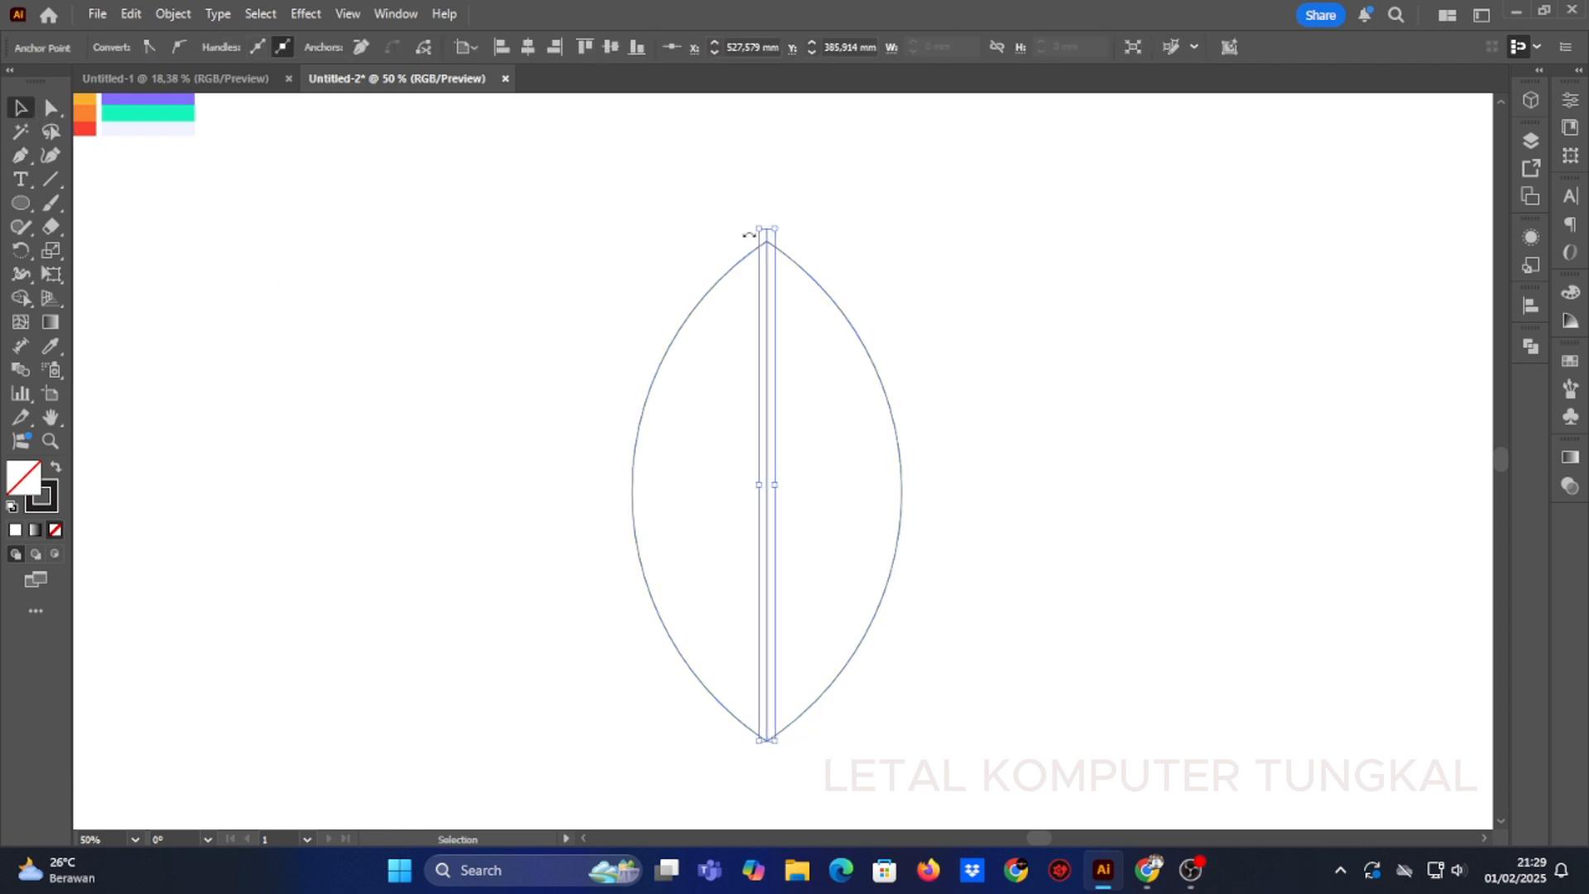
{"action": "left_click_drag", "start_coordinate": [764, 229], "coordinate": [767, 243]}
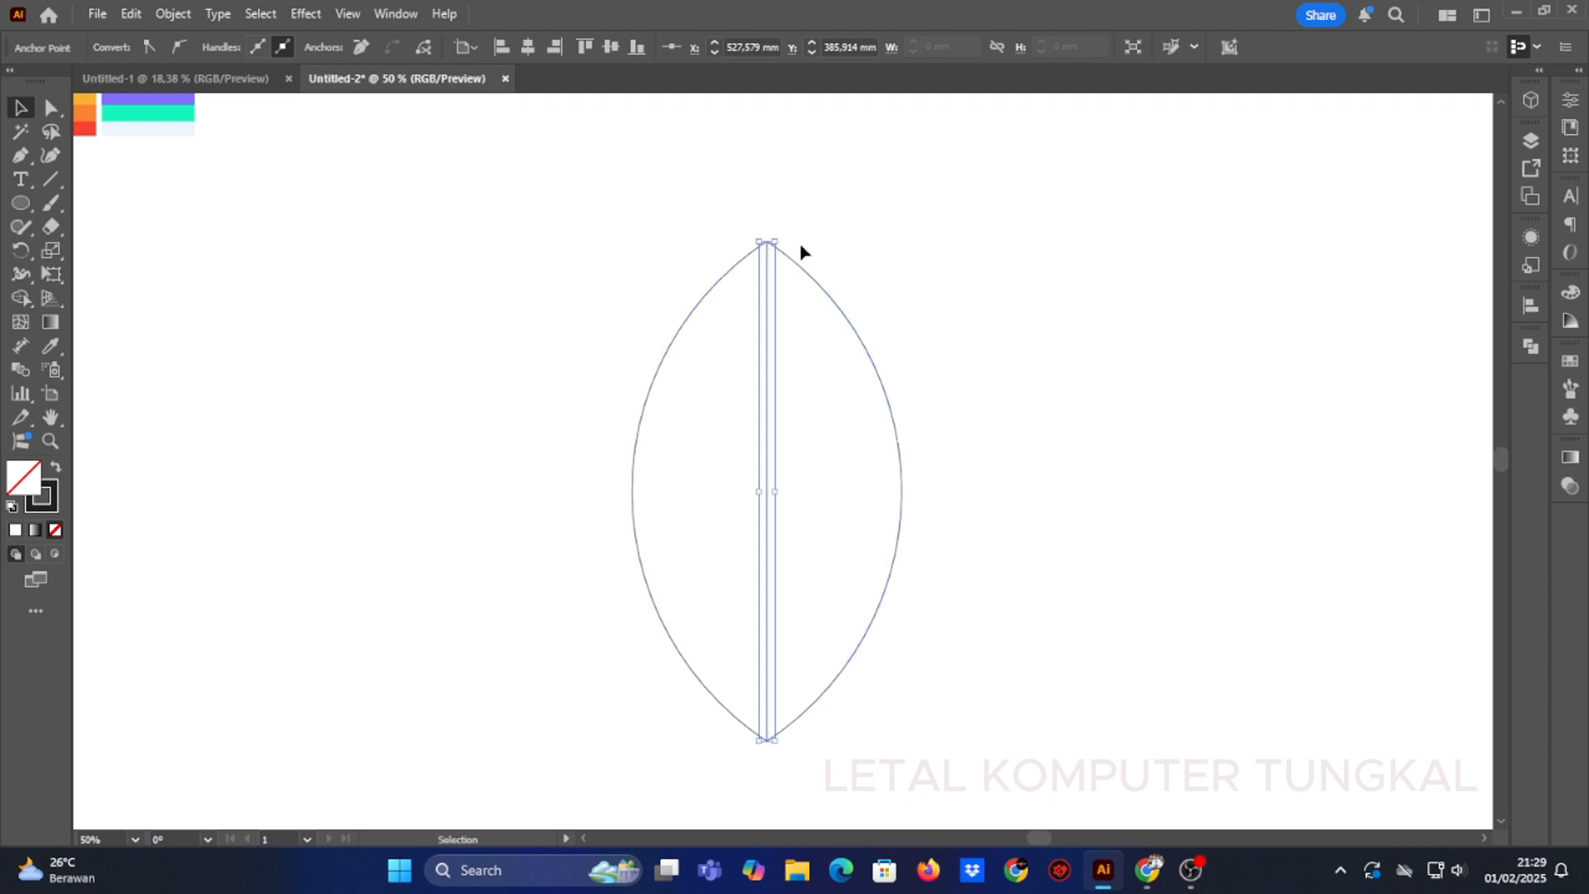
Step: Bend the centre line into a symmetrical S-curve with the Anchor Point tool, keeping its ends on the leaf's tips
{"action": "left_click", "coordinate": [21, 155]}
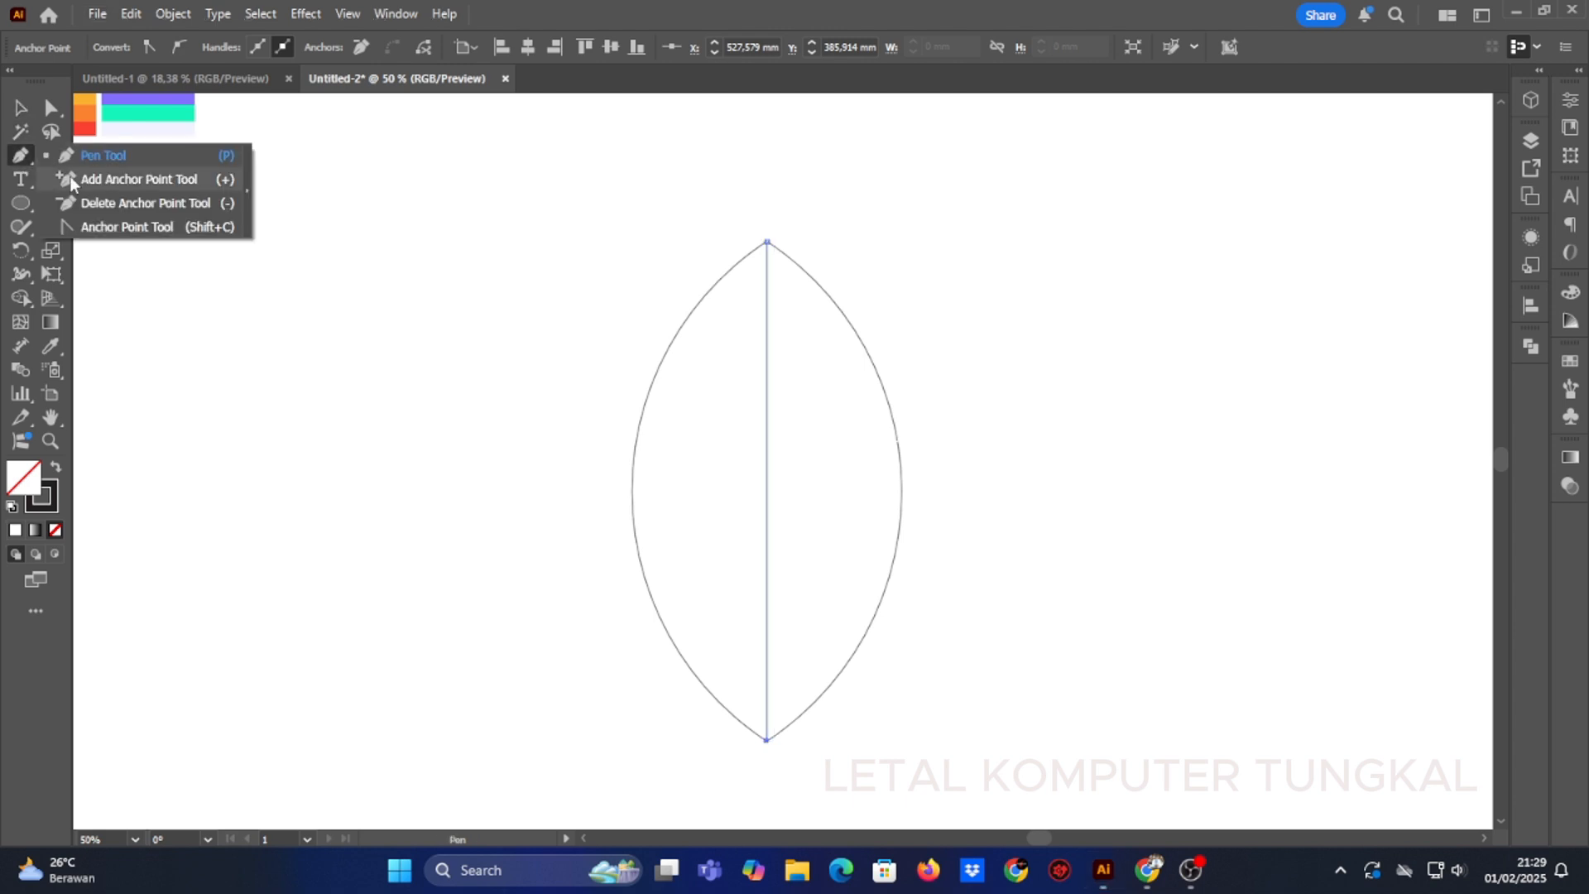
{"action": "left_click", "coordinate": [91, 226]}
{"action": "left_click_drag", "start_coordinate": [768, 489], "coordinate": [727, 492]}
{"action": "left_click_drag", "start_coordinate": [717, 572], "coordinate": [854, 494]}
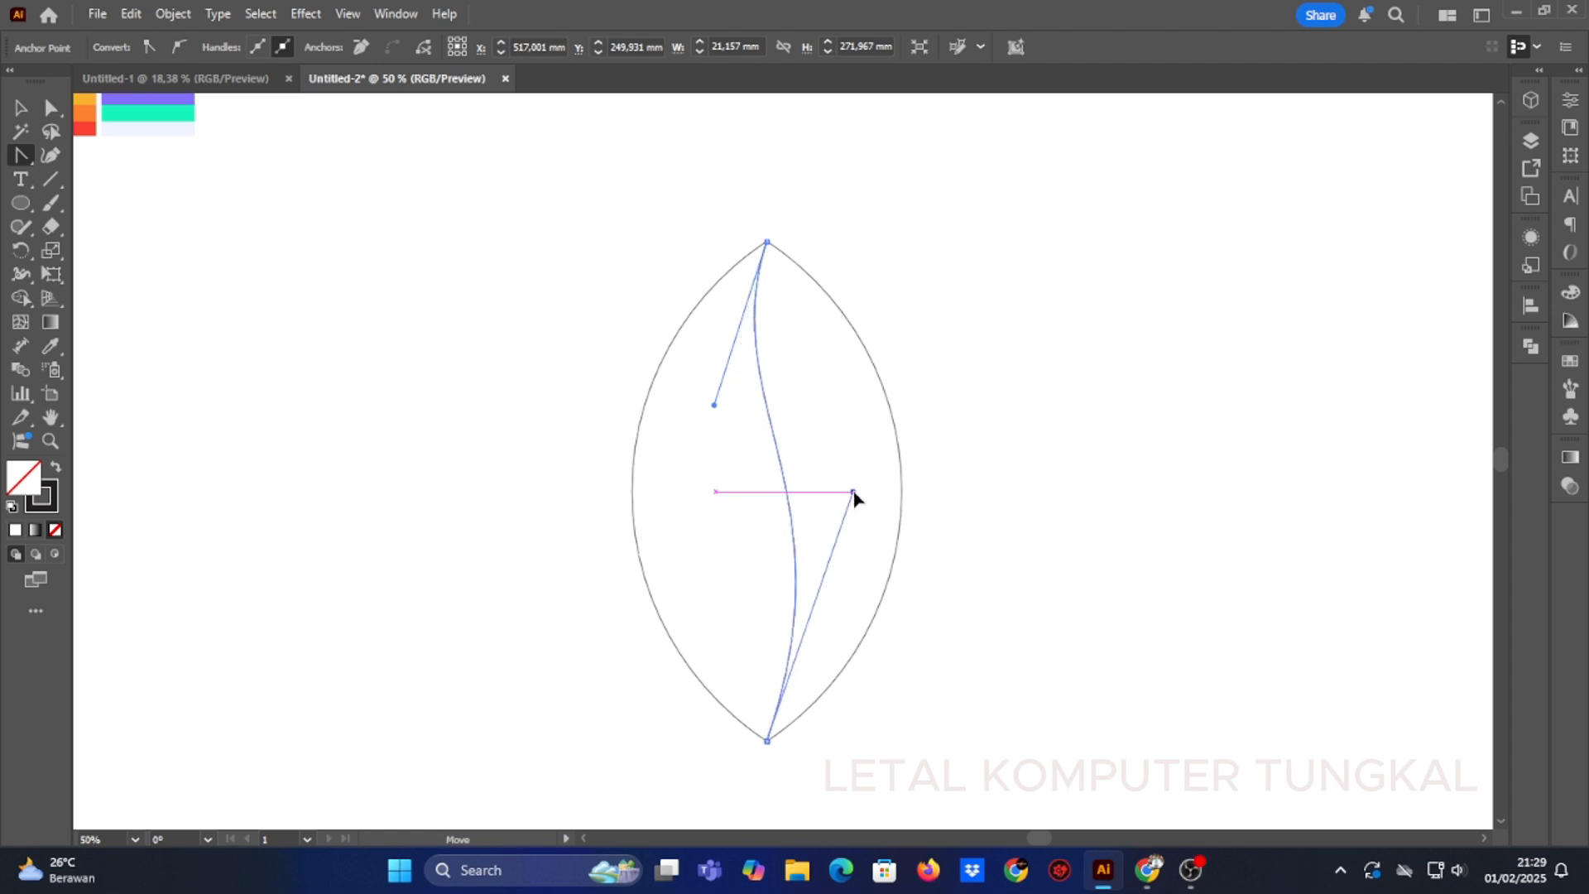
{"action": "left_click_drag", "start_coordinate": [715, 405], "coordinate": [683, 492]}
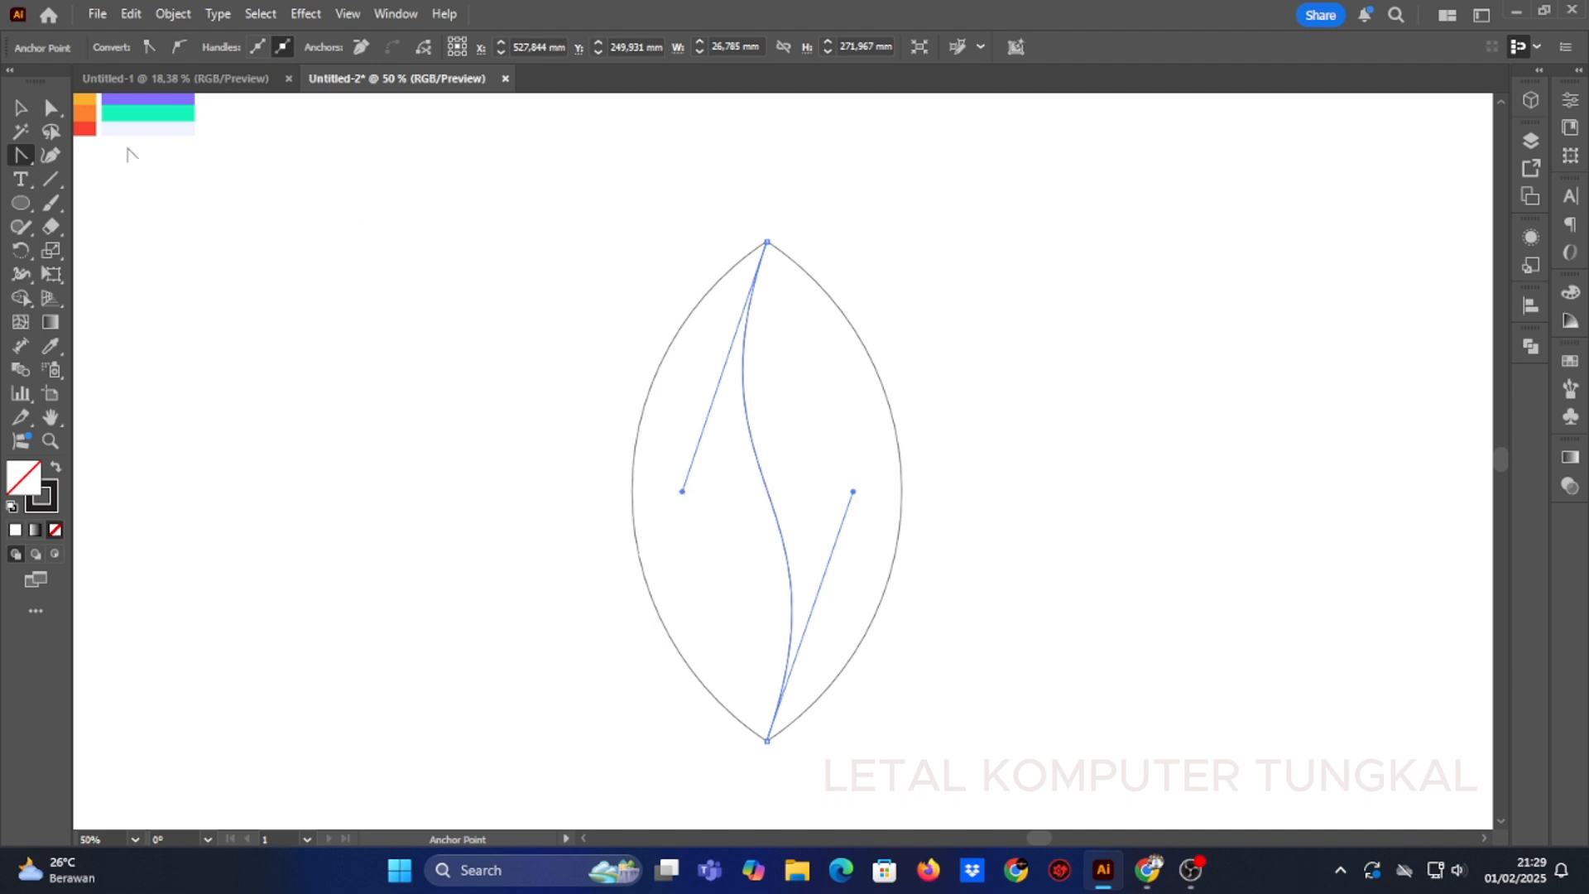
Step: Divide the leaf into two halves along the S-curve with Shape Builder
{"action": "left_click", "coordinate": [21, 108]}
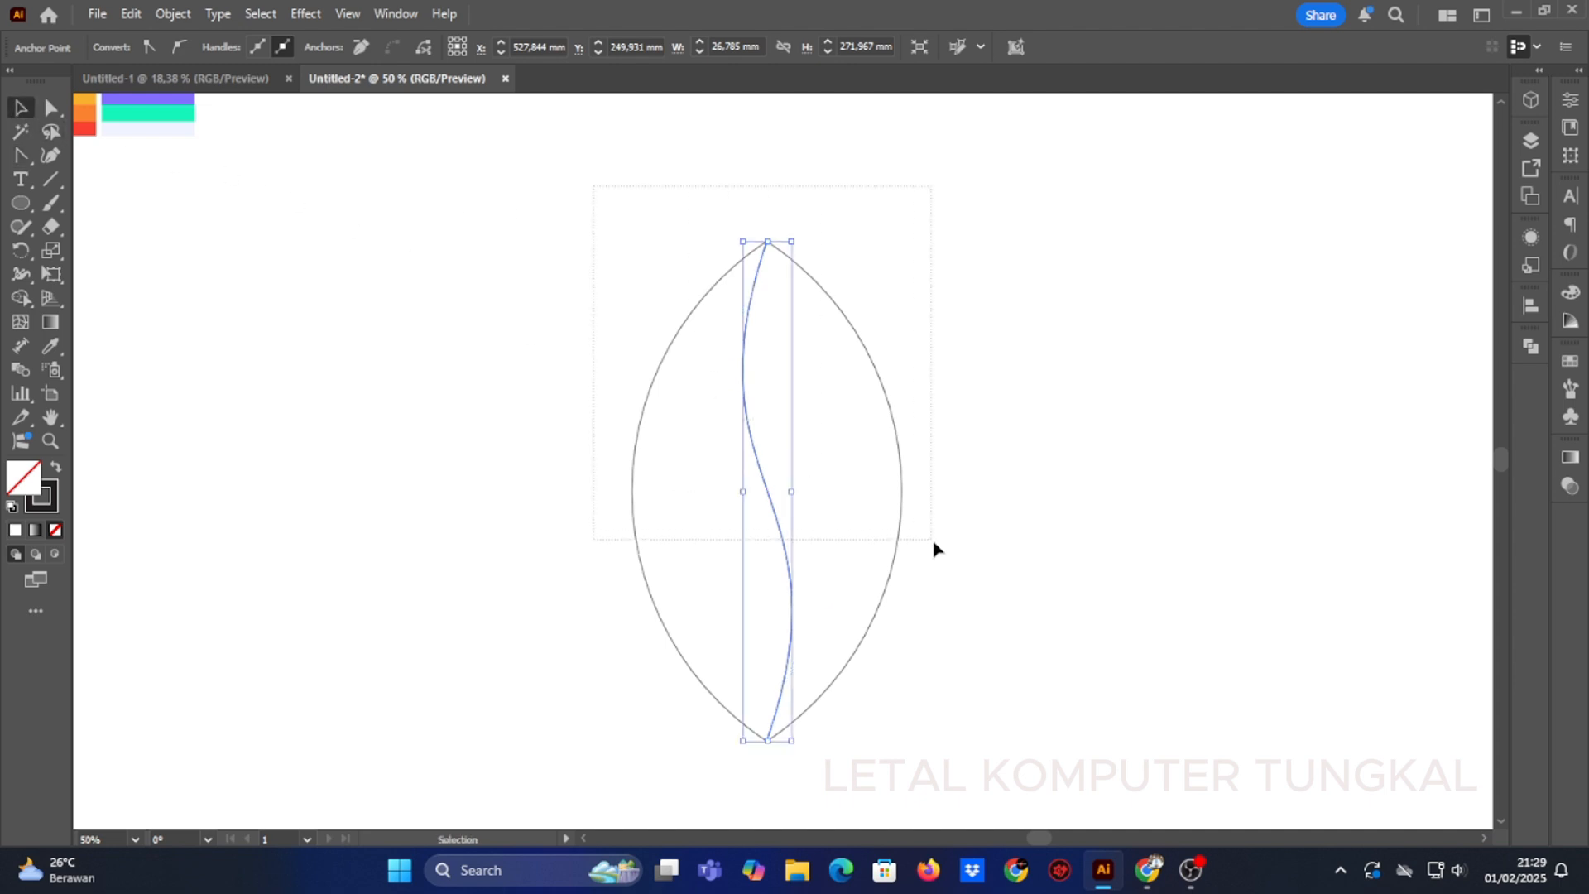
{"action": "key", "text": "ctrl+a"}
{"action": "left_click", "coordinate": [22, 298]}
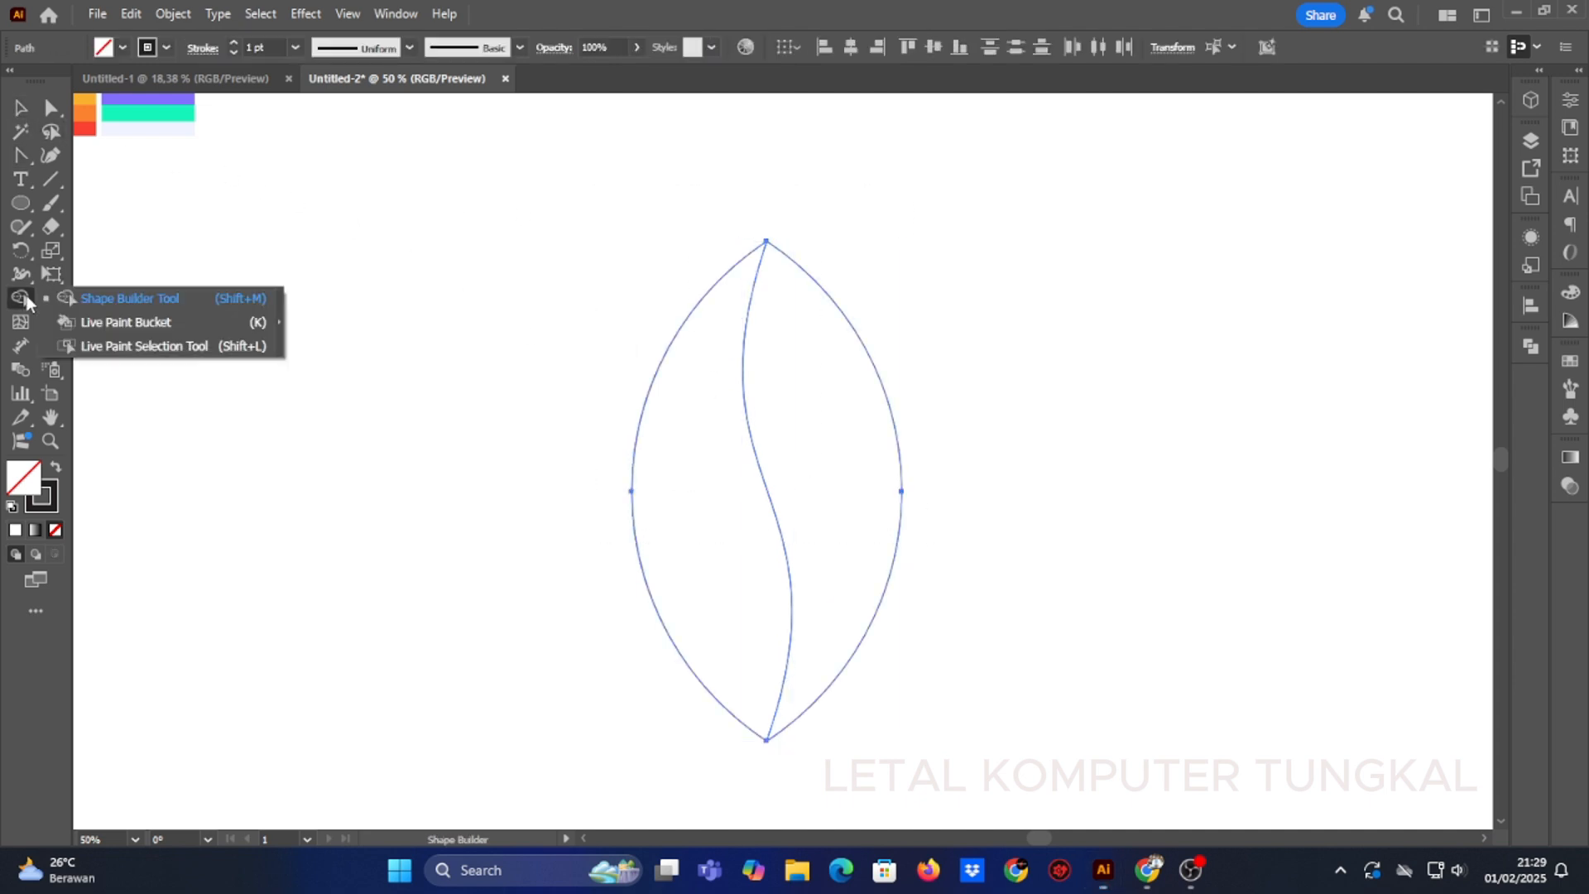
{"action": "left_click", "coordinate": [90, 299]}
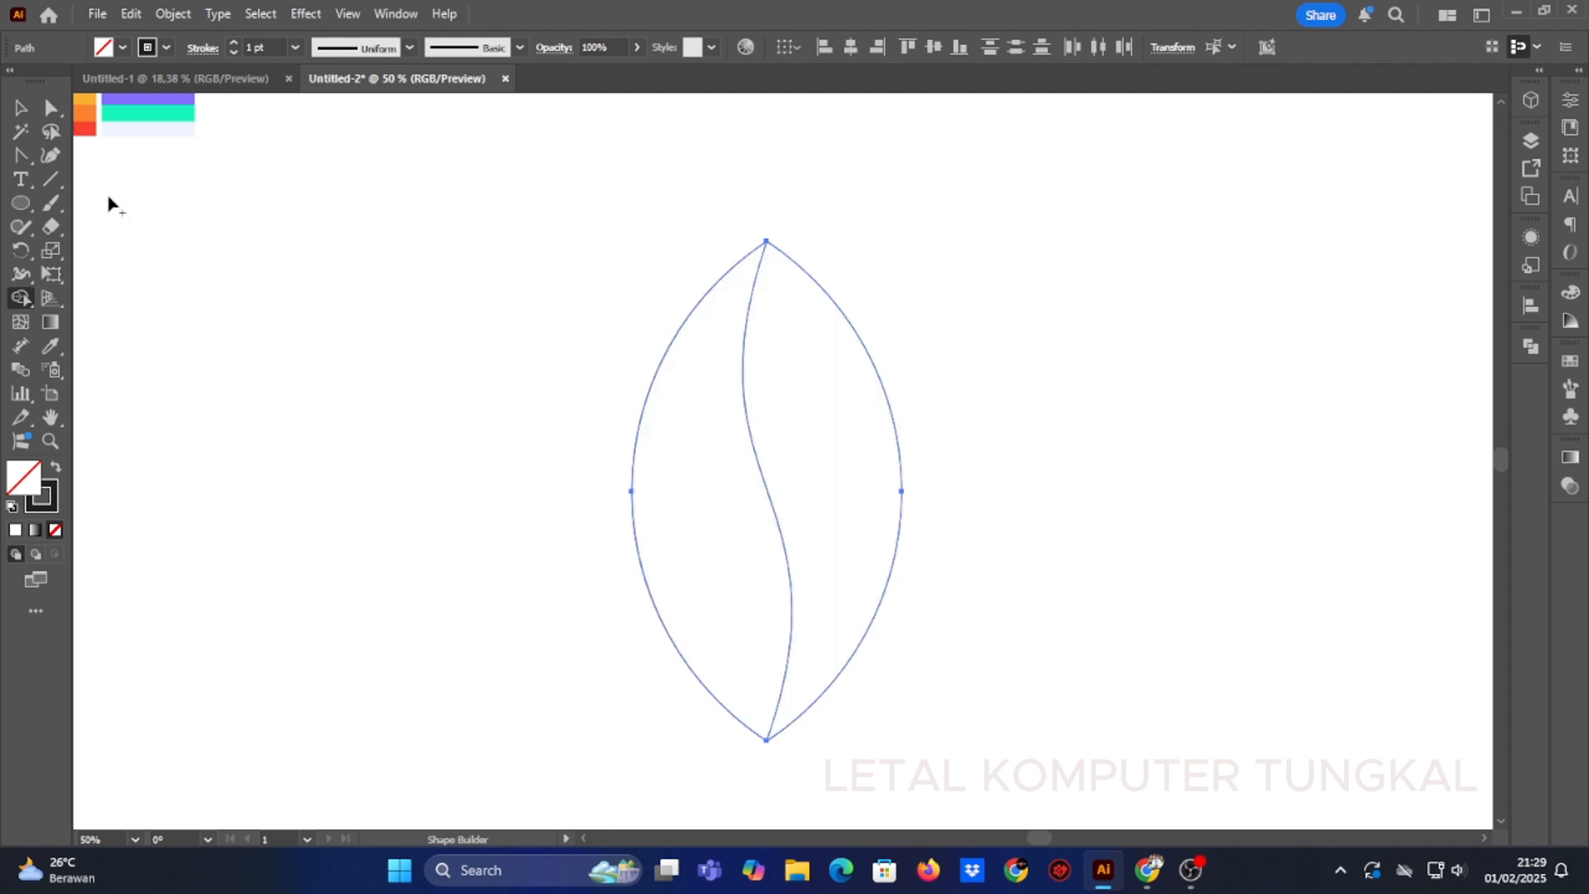
{"action": "left_click", "coordinate": [20, 108]}
Step: Create a copy of the whole divided leaf rotated -30° around its lower tip
{"action": "scroll", "coordinate": [983, 482], "scroll_direction": "down", "scroll_amount": 1}
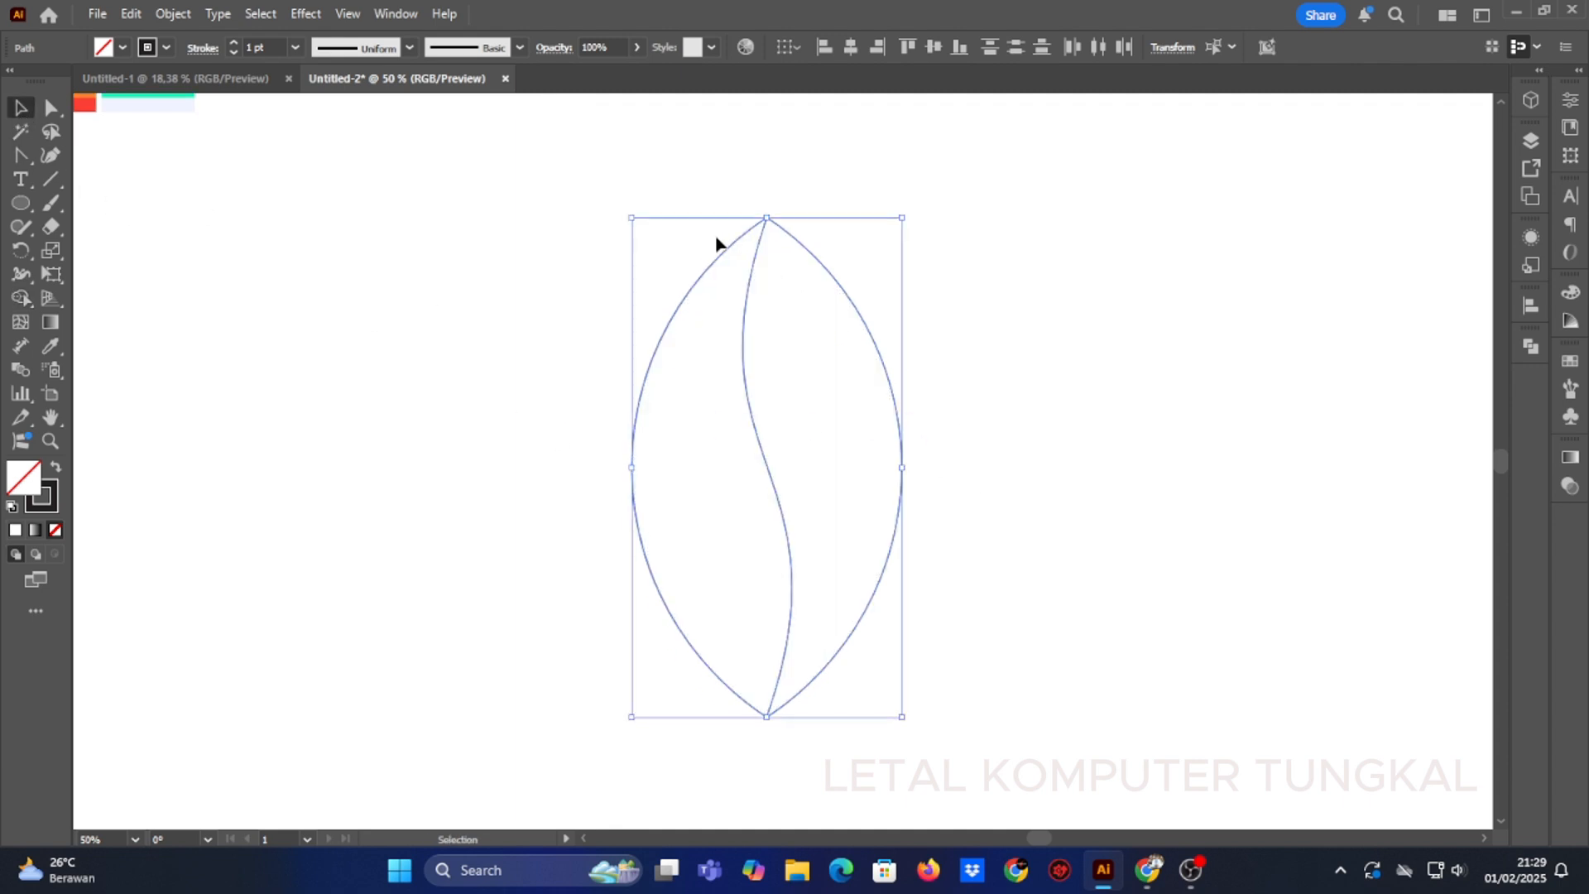
{"action": "left_click_drag", "start_coordinate": [602, 213], "coordinate": [977, 759]}
{"action": "left_click", "coordinate": [22, 249]}
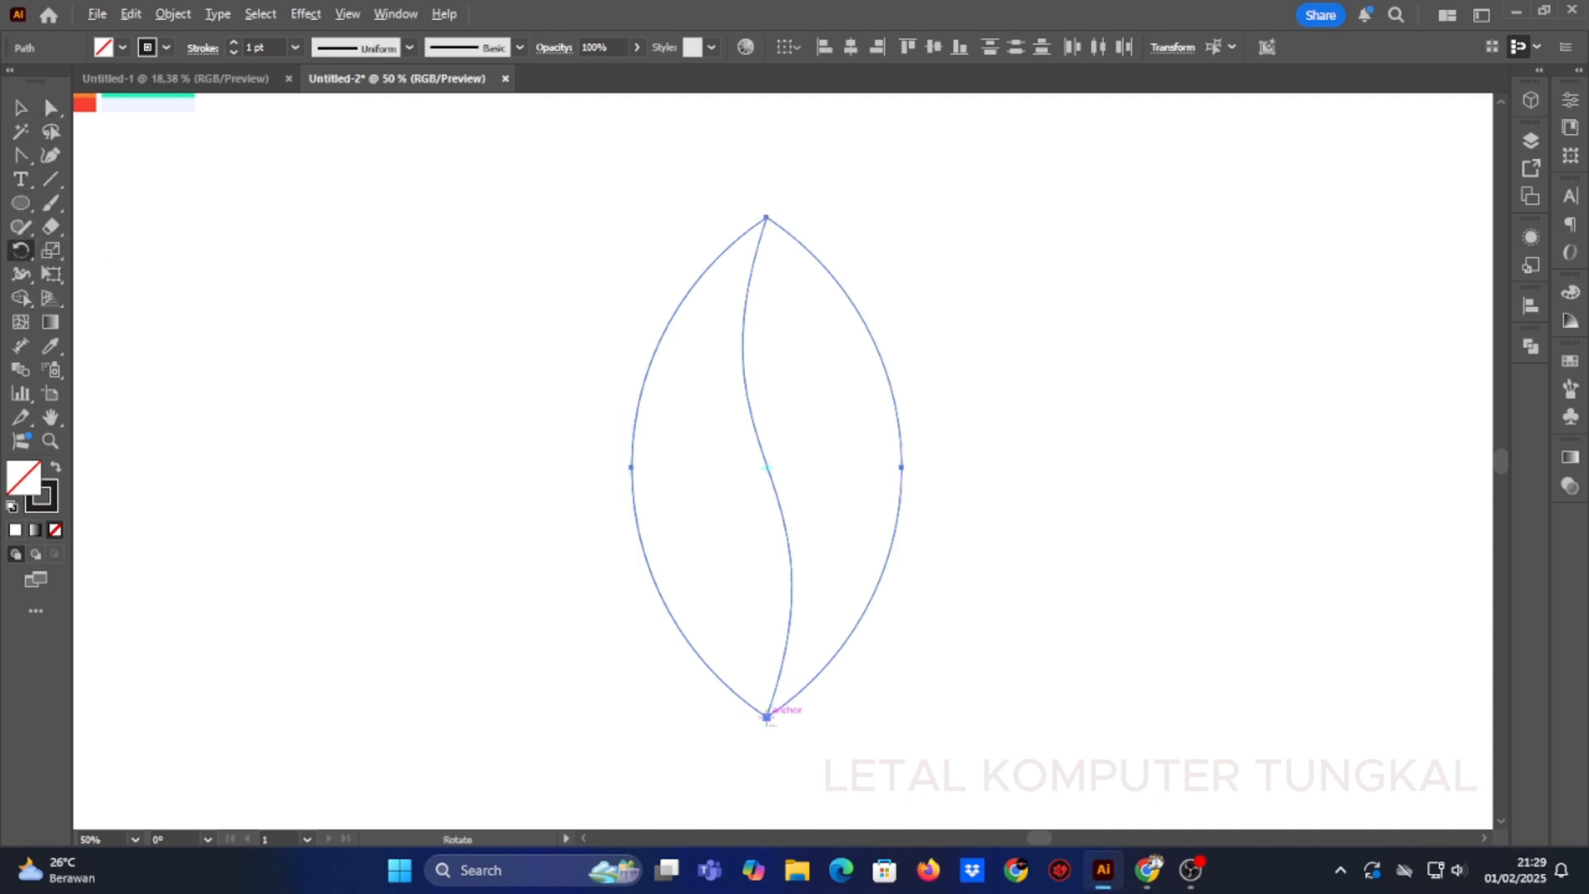
{"action": "left_click", "coordinate": [766, 717], "text": "alt"}
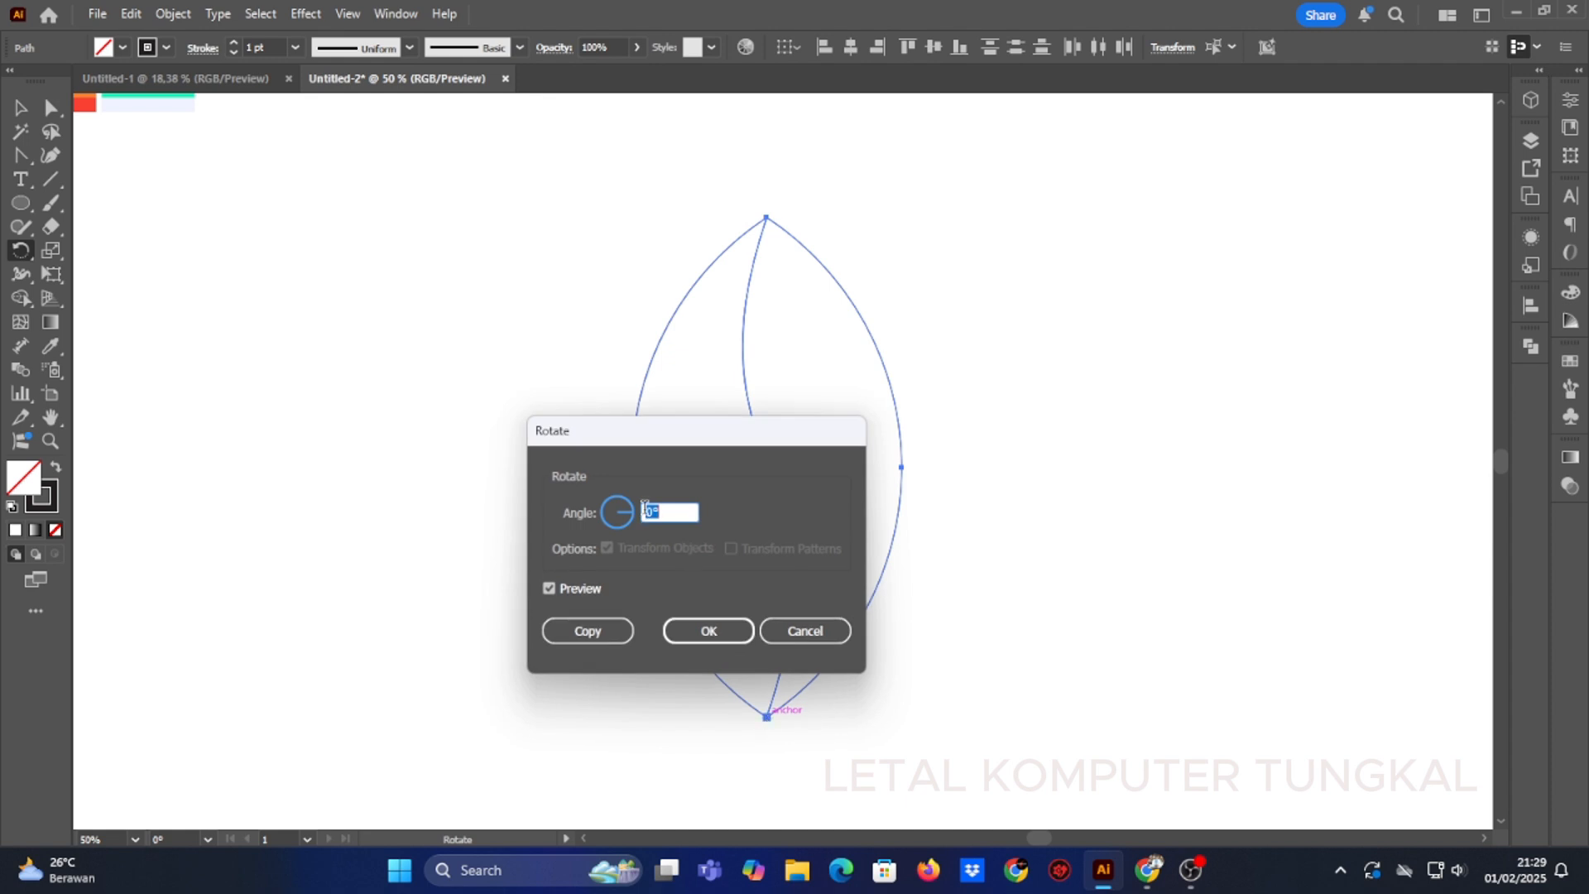
{"action": "type", "text": "3"}
{"action": "left_click", "coordinate": [585, 590]}
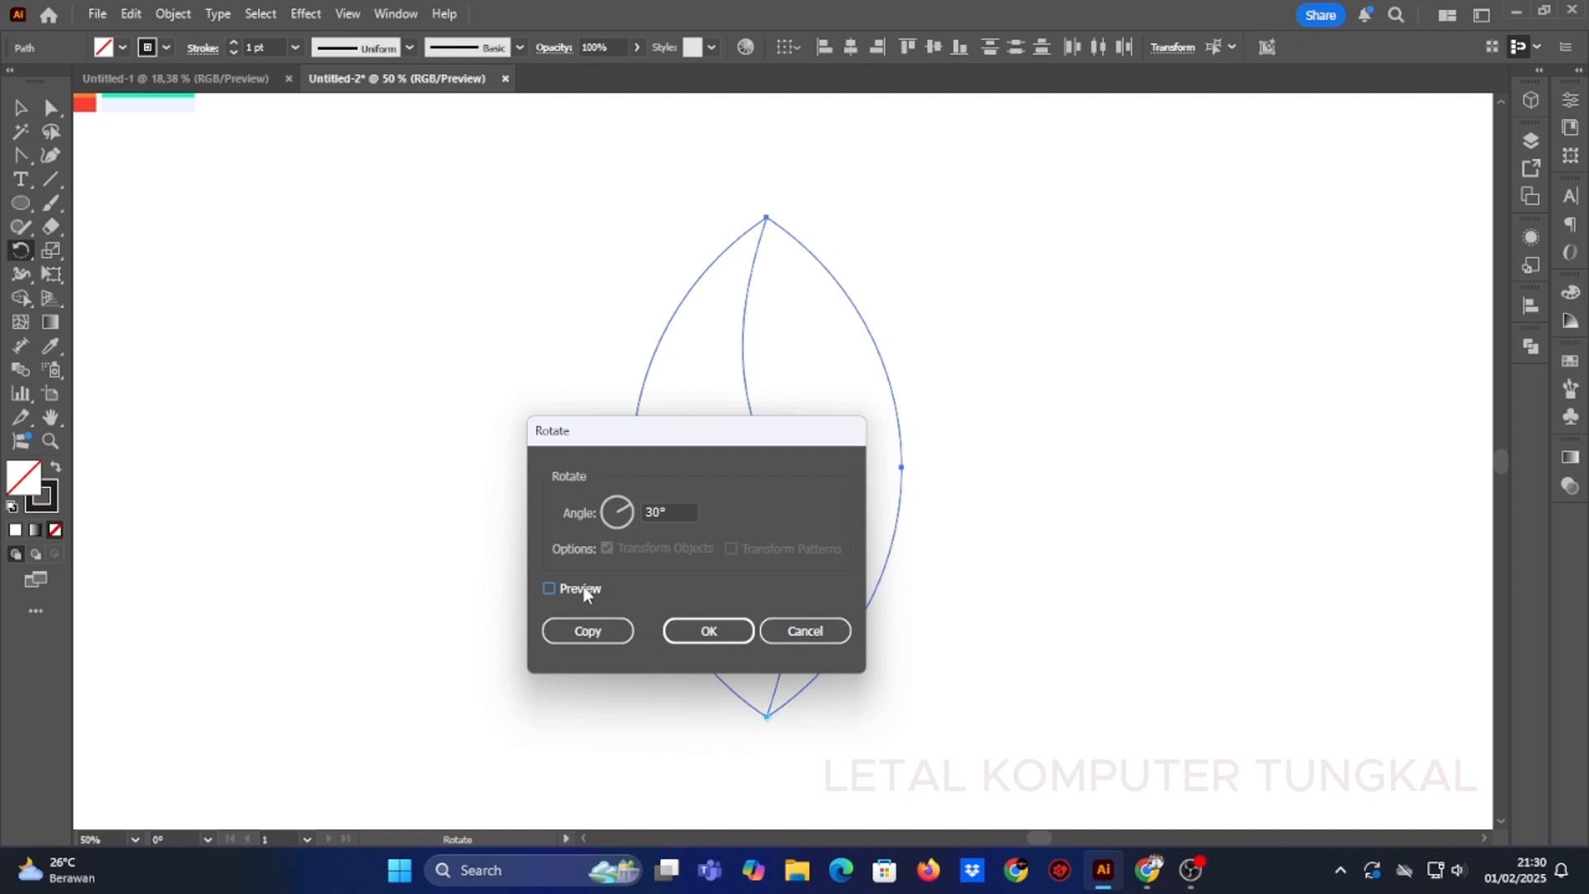
{"action": "left_click", "coordinate": [549, 588]}
{"action": "left_click", "coordinate": [584, 590]}
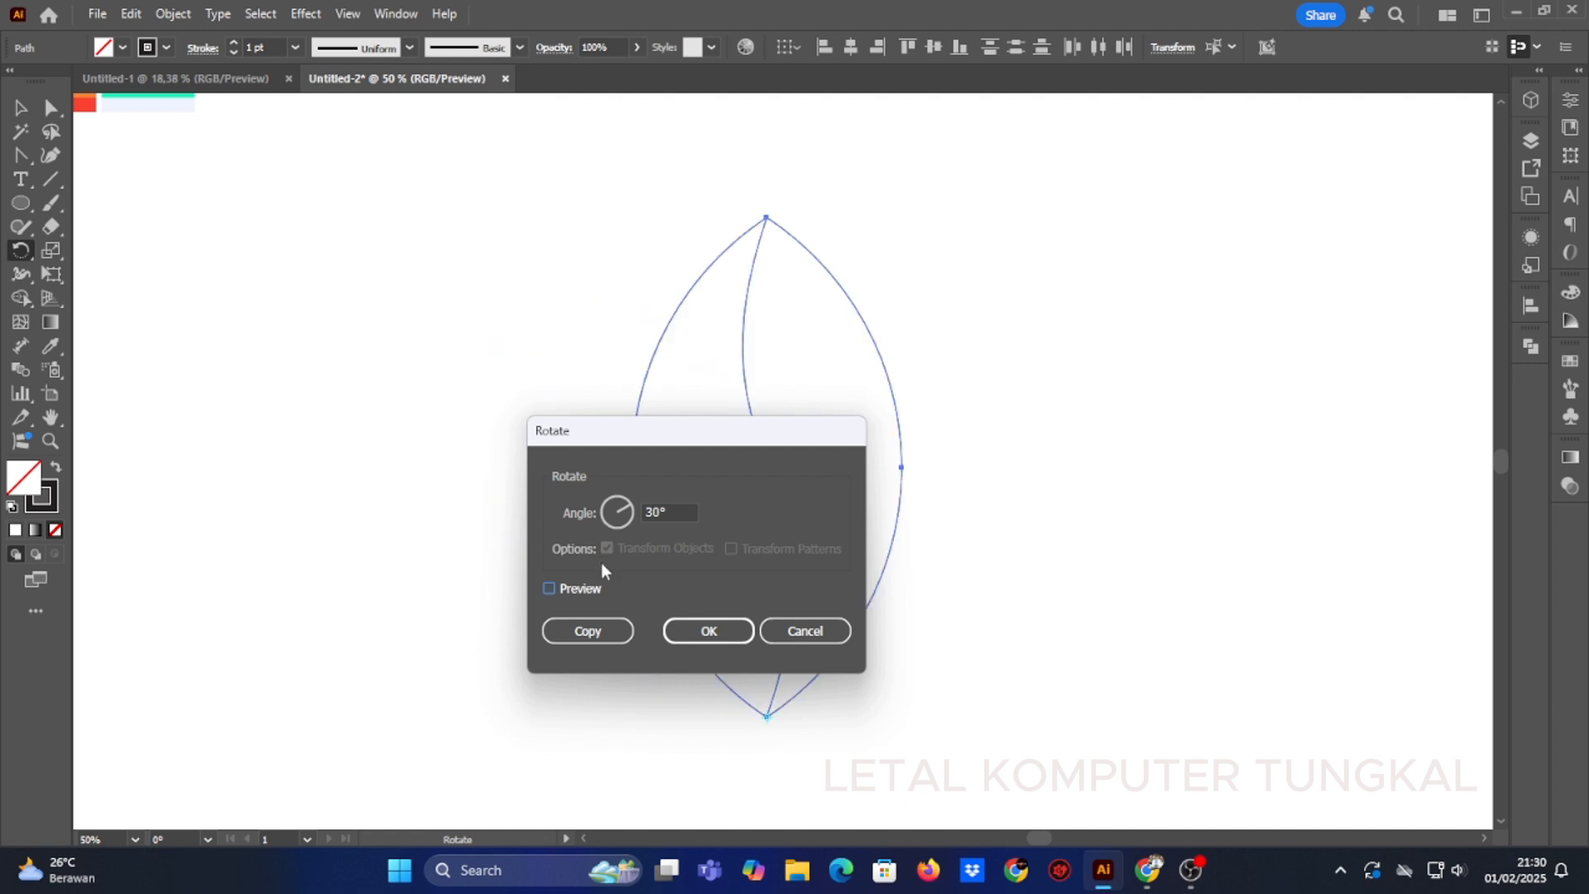
{"action": "left_click", "coordinate": [644, 512]}
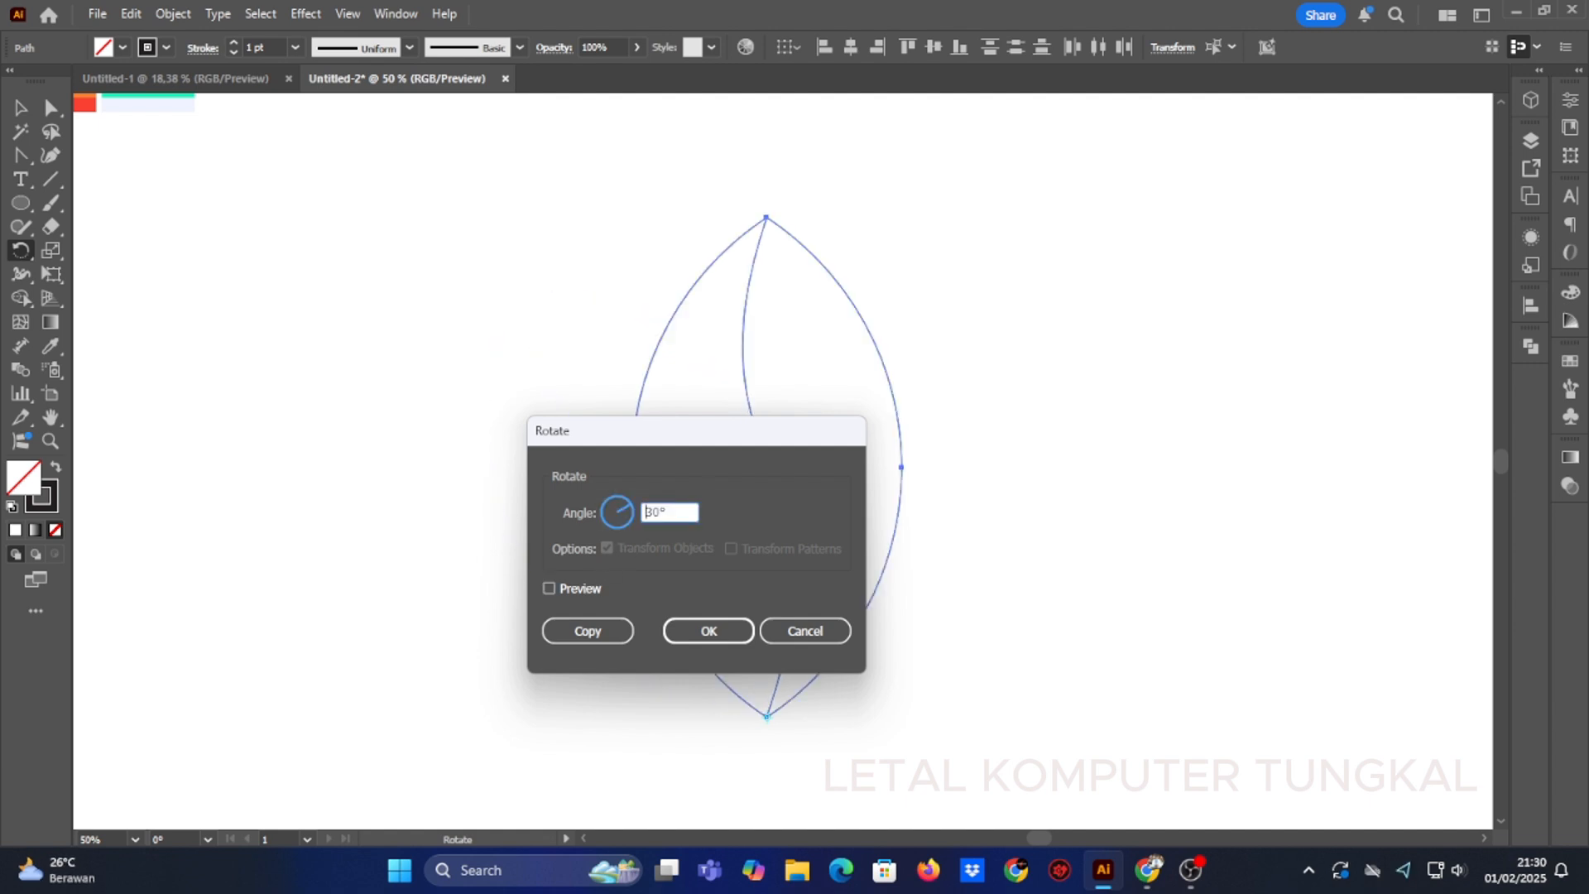
{"action": "type", "text": "-"}
{"action": "left_click", "coordinate": [596, 589]}
{"action": "left_click", "coordinate": [596, 589]}
{"action": "left_click", "coordinate": [589, 632]}
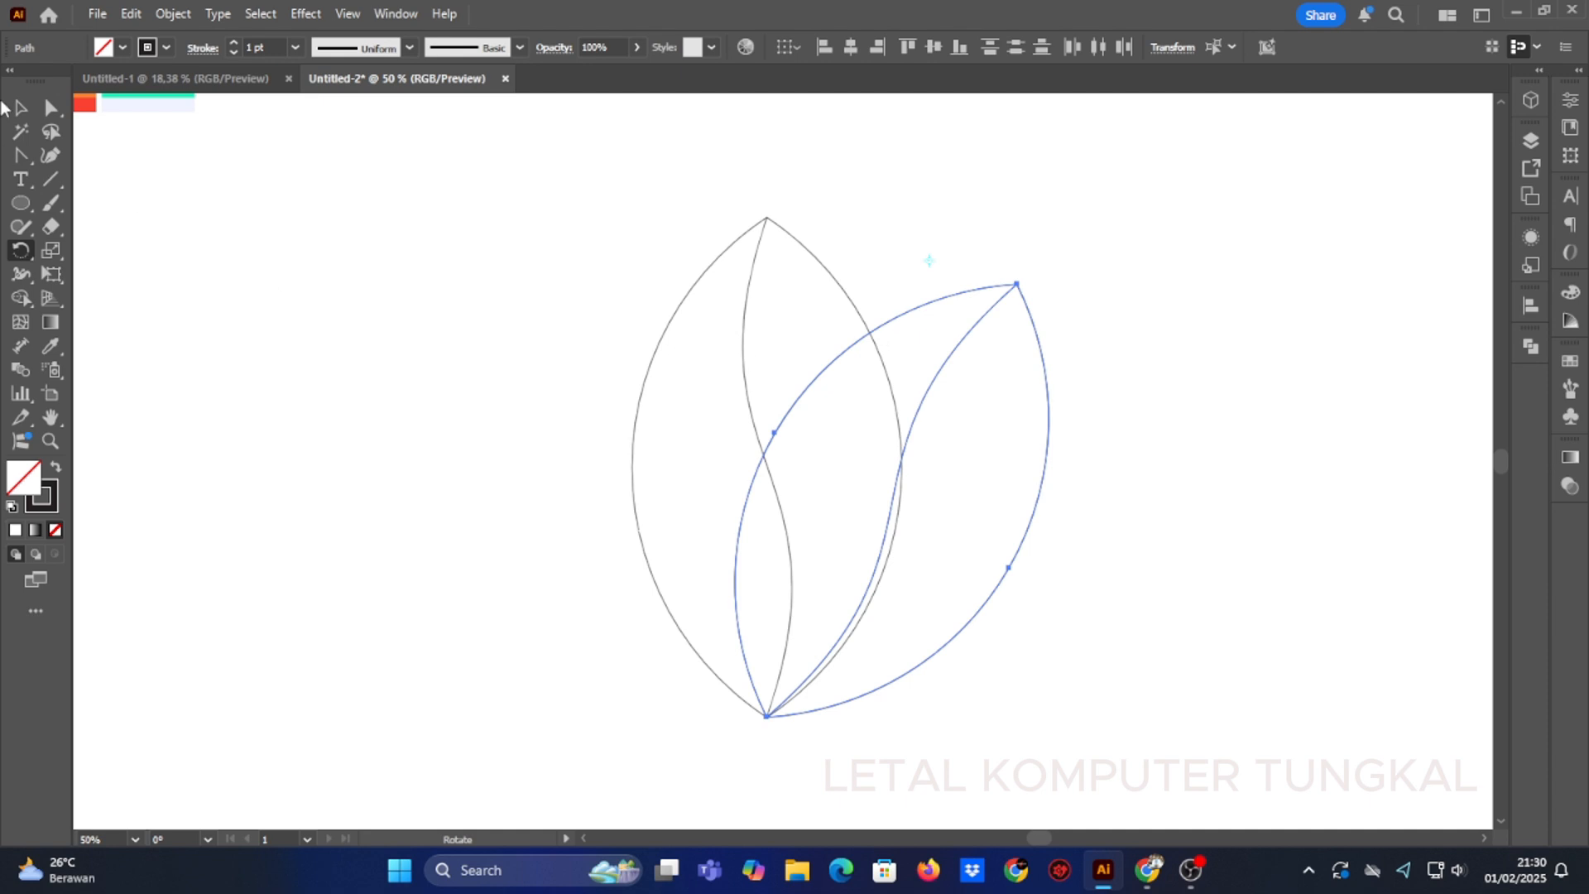
Step: Use Shape Builder on both leaves to separate the upright leaf's left crescent and its upper-right section from the overlap
{"action": "left_click", "coordinate": [18, 108]}
{"action": "left_click_drag", "start_coordinate": [652, 197], "coordinate": [1007, 529]}
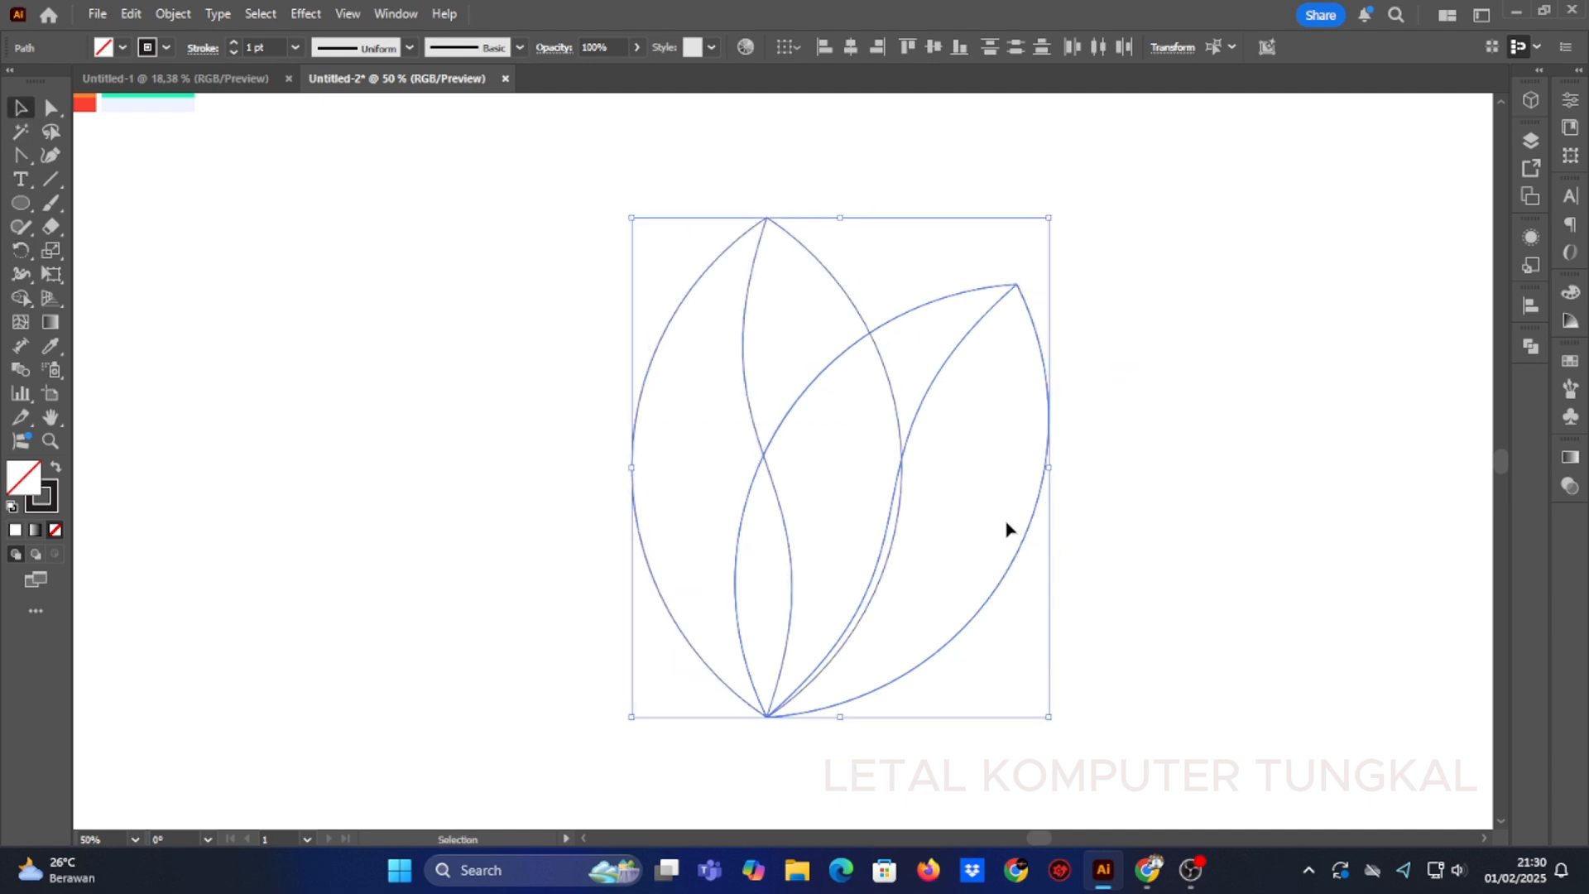
{"action": "left_click", "coordinate": [21, 301]}
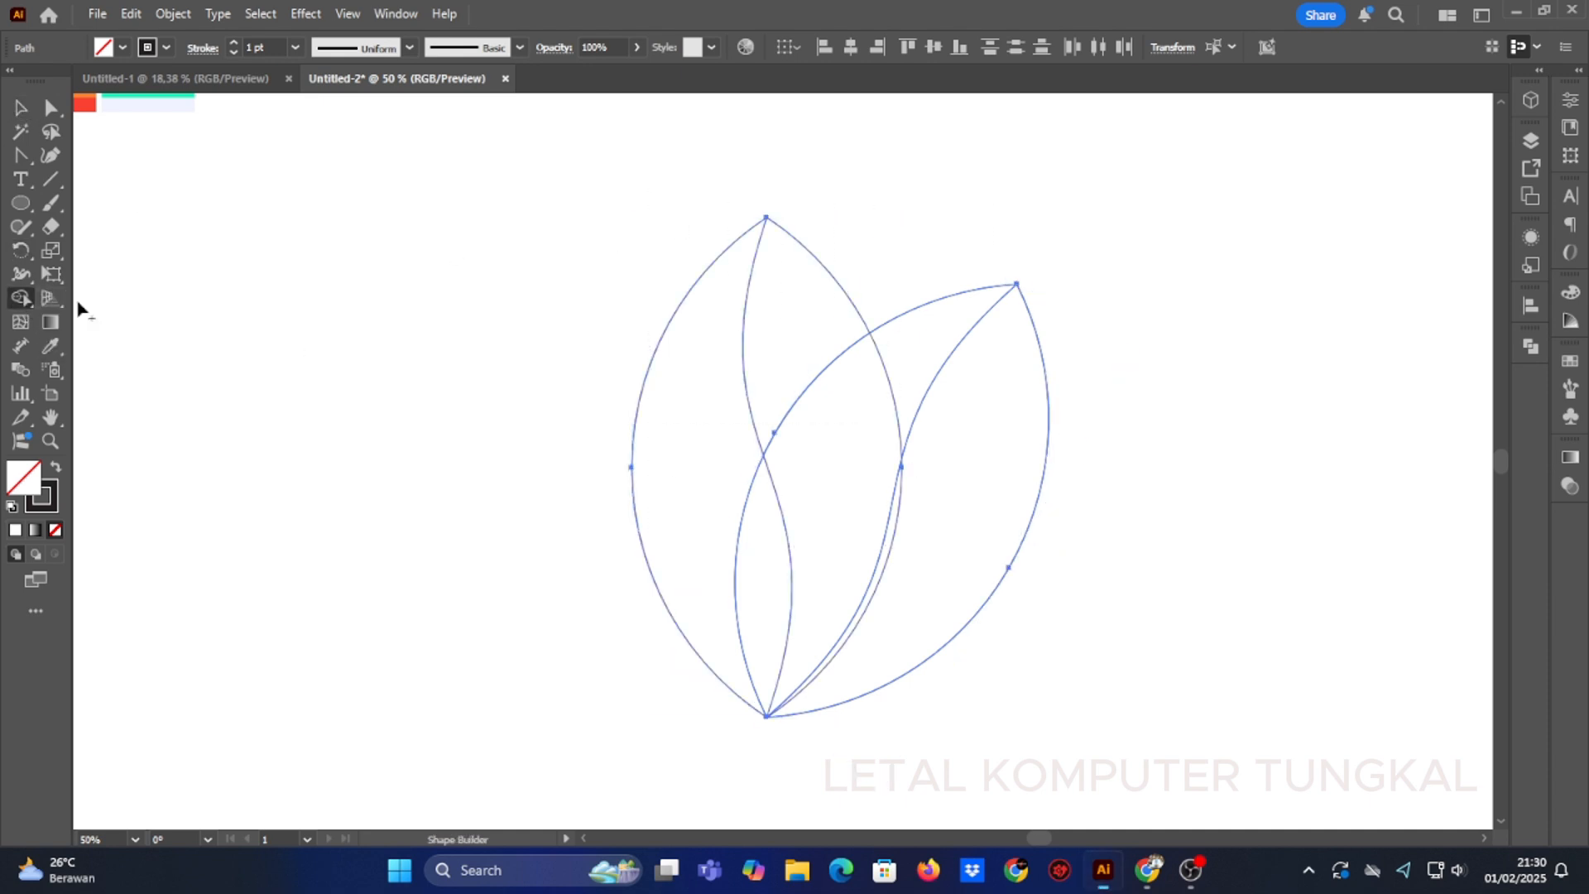
{"action": "left_click", "coordinate": [722, 460]}
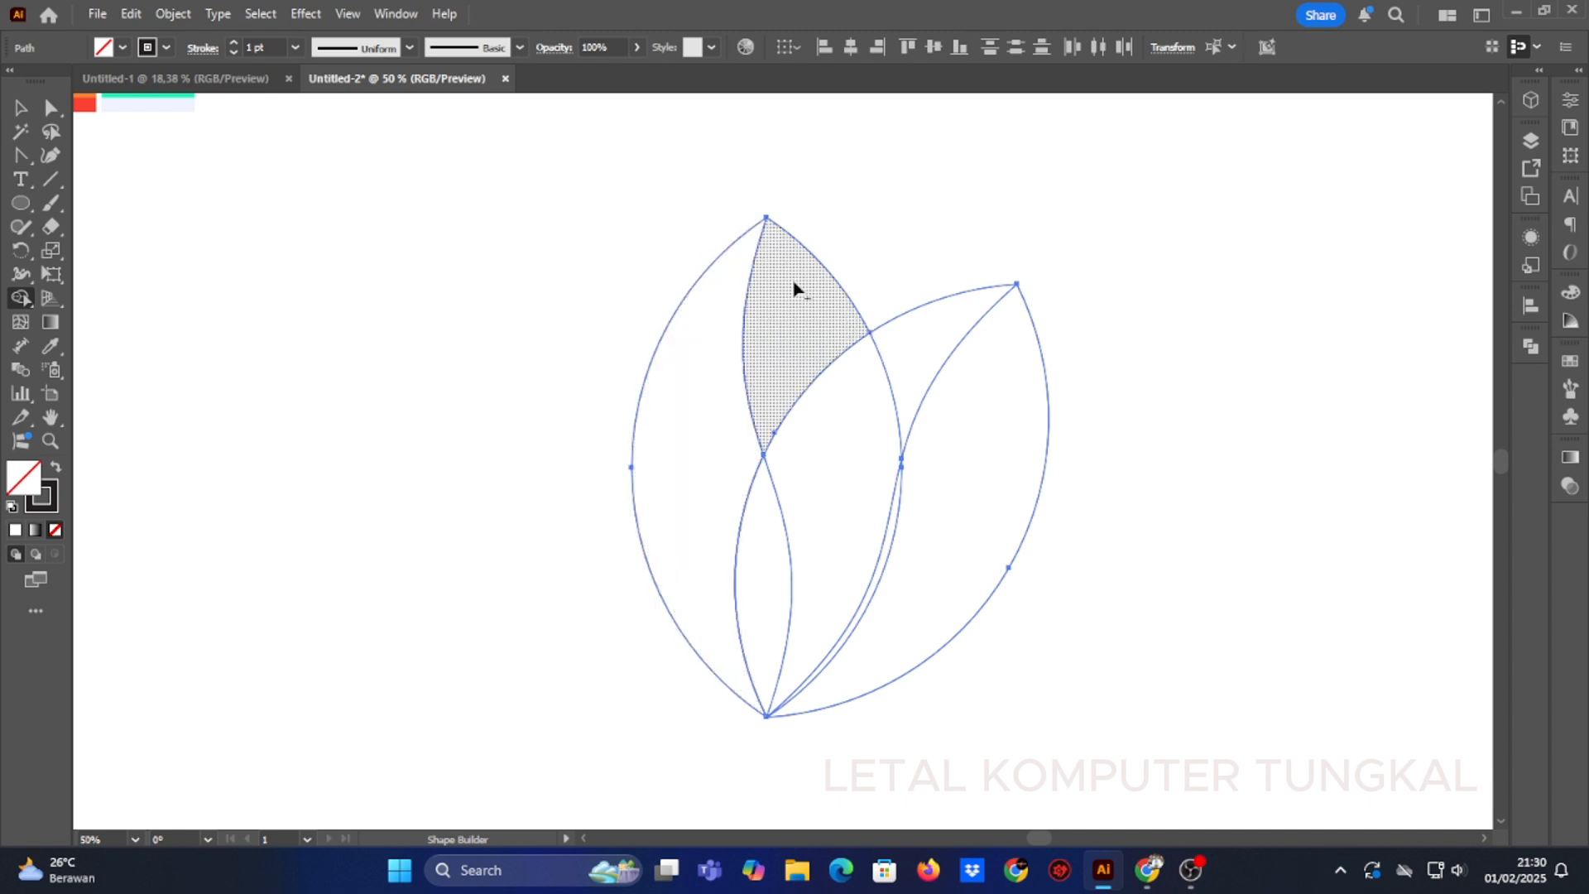
{"action": "left_click", "coordinate": [791, 331]}
Step: Delete the rotated leaf and the surplus lower pieces, keeping the left crescent and the upper-right section
{"action": "left_click", "coordinate": [21, 108]}
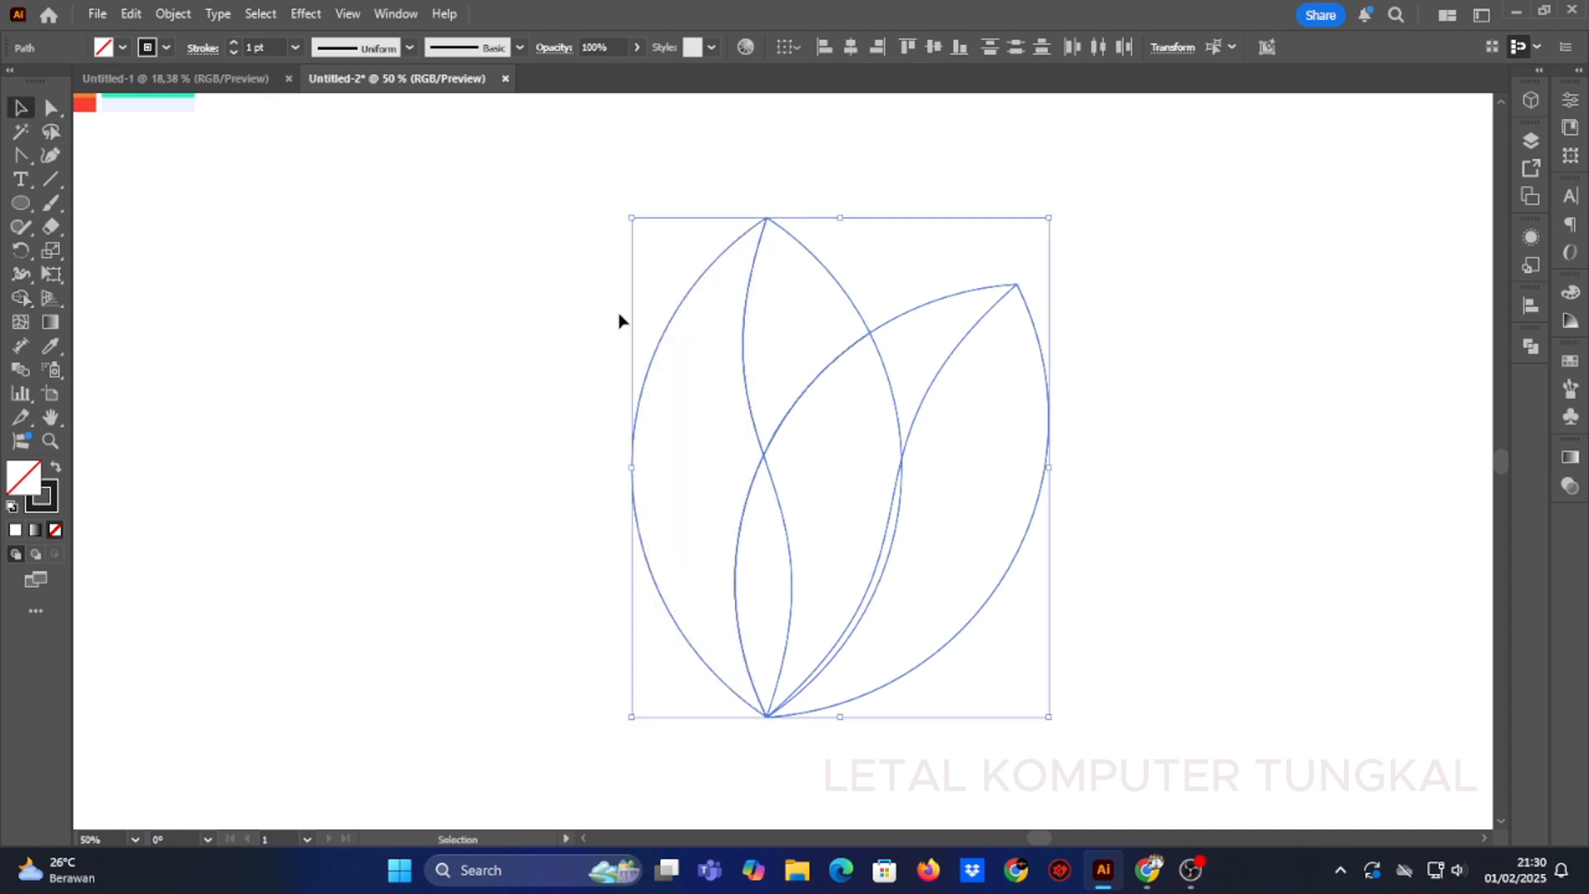
{"action": "left_click_drag", "start_coordinate": [1100, 249], "coordinate": [960, 457]}
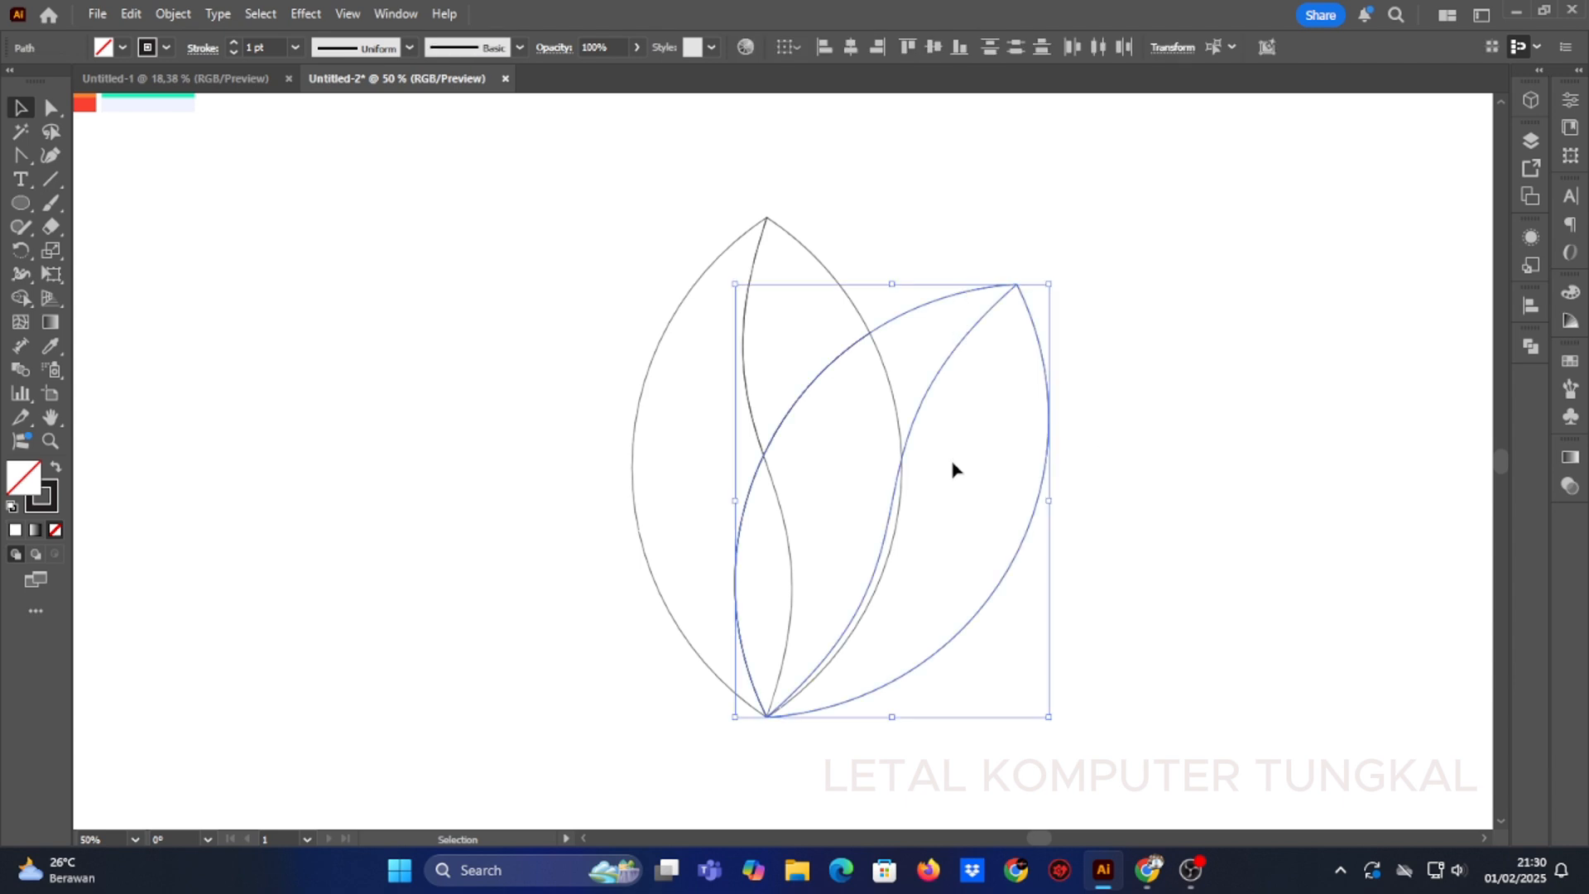
{"action": "key", "text": "Delete"}
{"action": "left_click", "coordinate": [900, 508]}
{"action": "key", "text": "Delete"}
{"action": "left_click", "coordinate": [796, 557]}
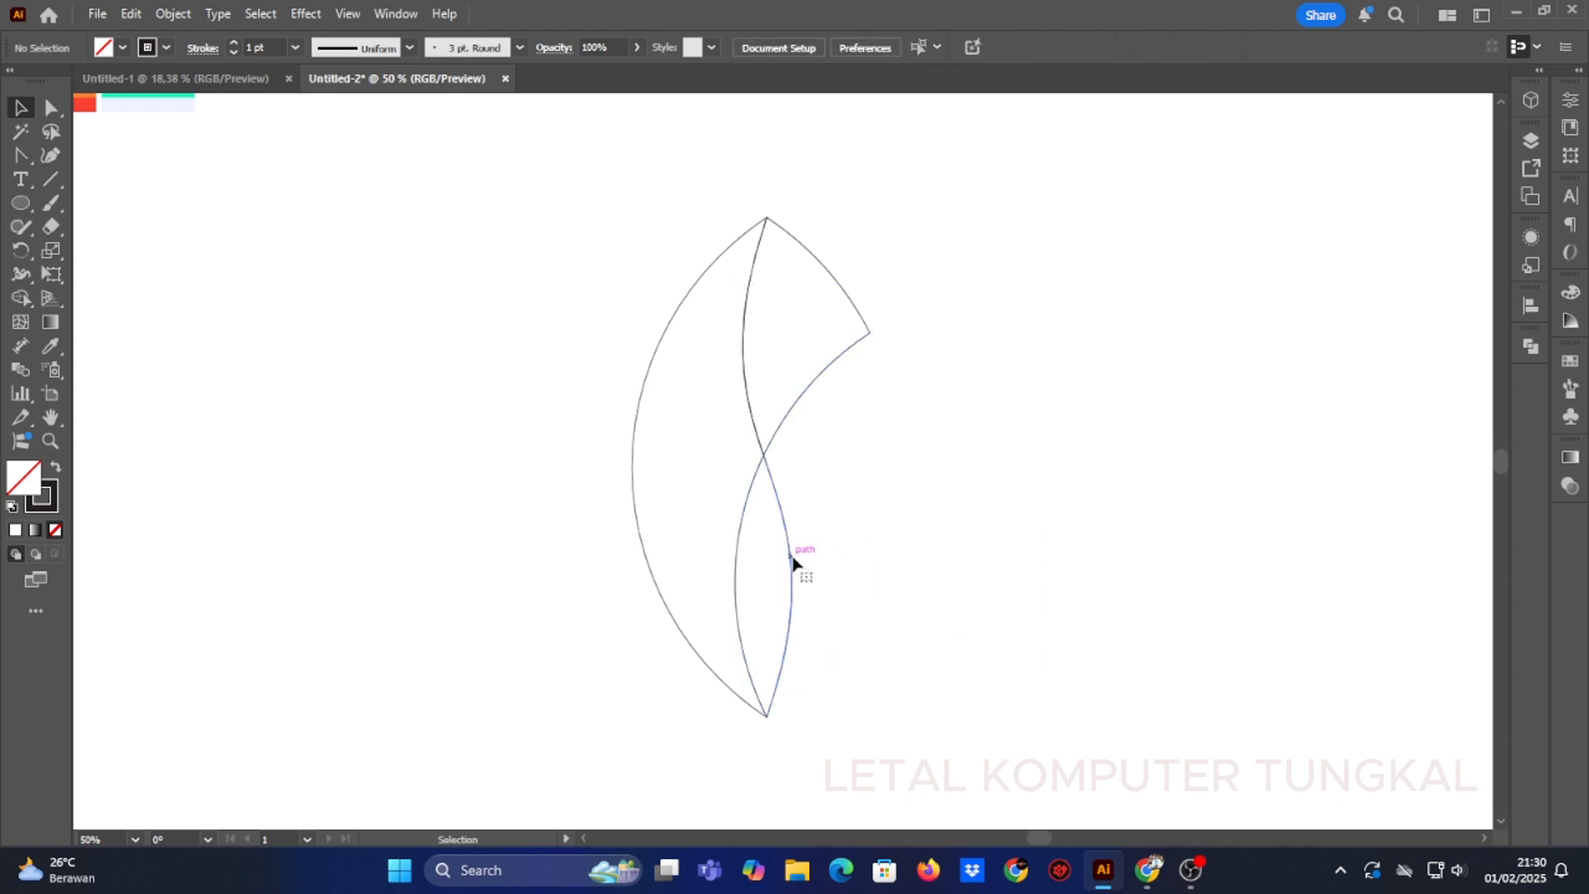
{"action": "key", "text": "Delete"}
{"action": "left_click_drag", "start_coordinate": [22, 294], "coordinate": [112, 298]}
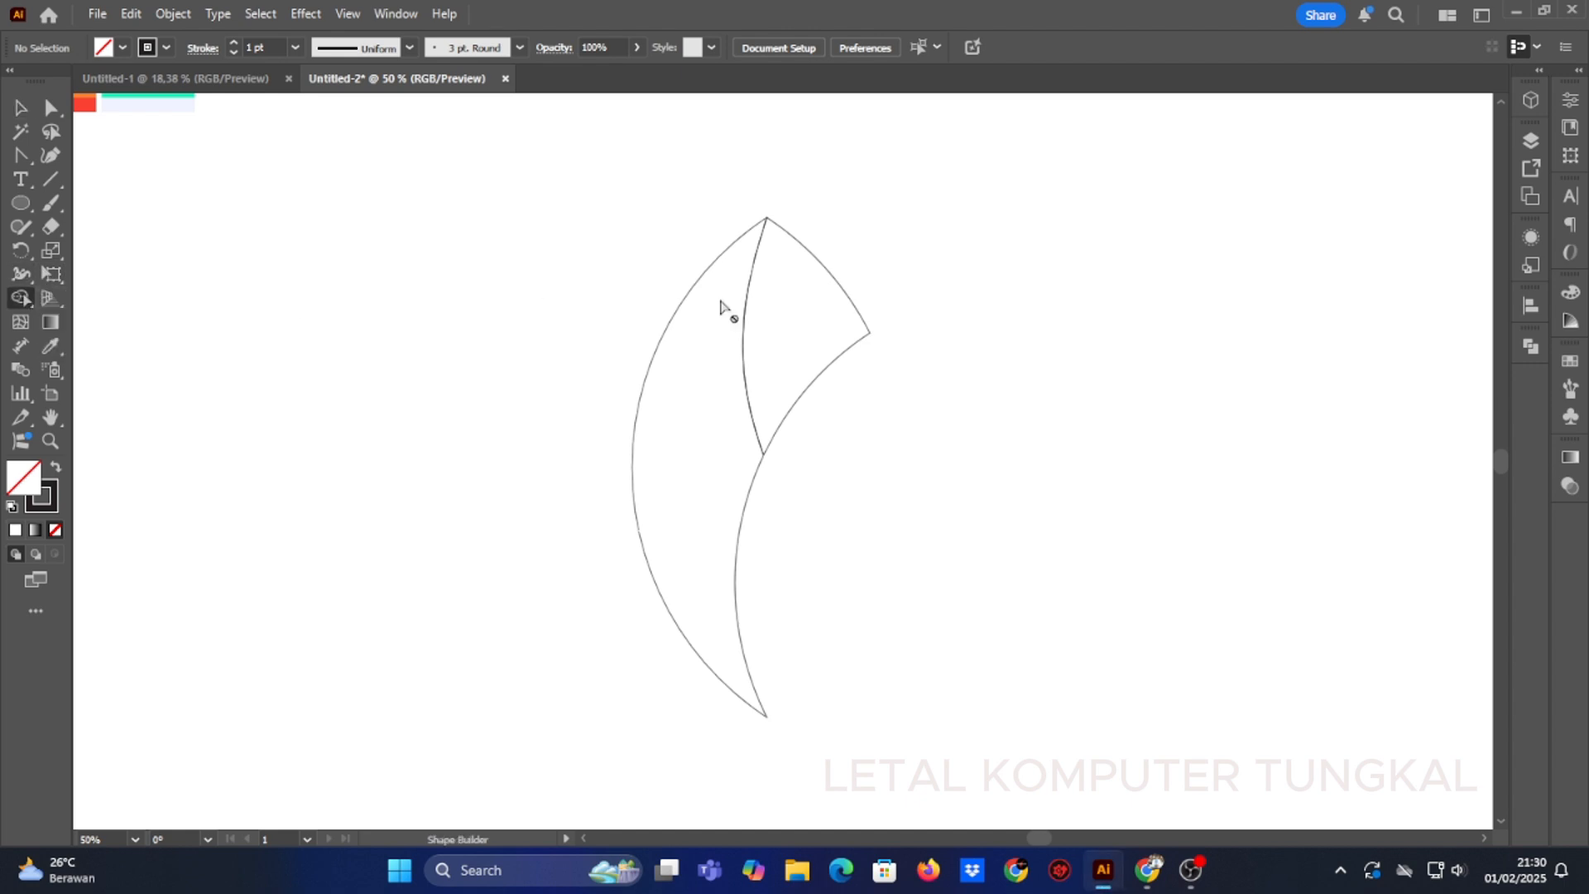
{"action": "left_click", "coordinate": [21, 107]}
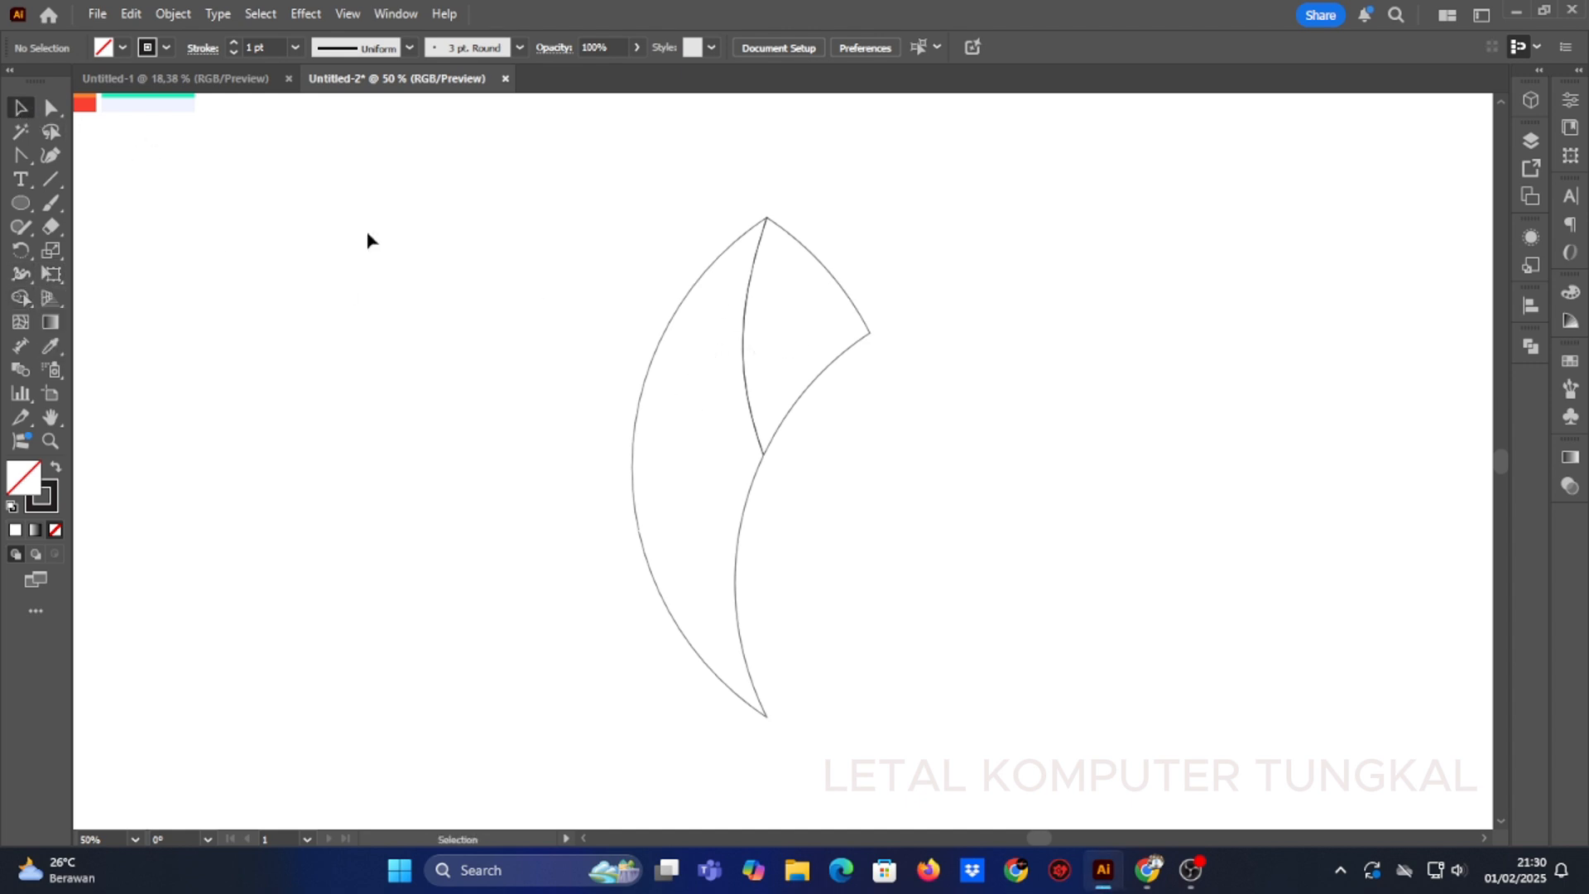
Step: Fill the left crescent with a linear white-to-black gradient angled about 119°, with the black end toward its upper tip
{"action": "left_click", "coordinate": [659, 351]}
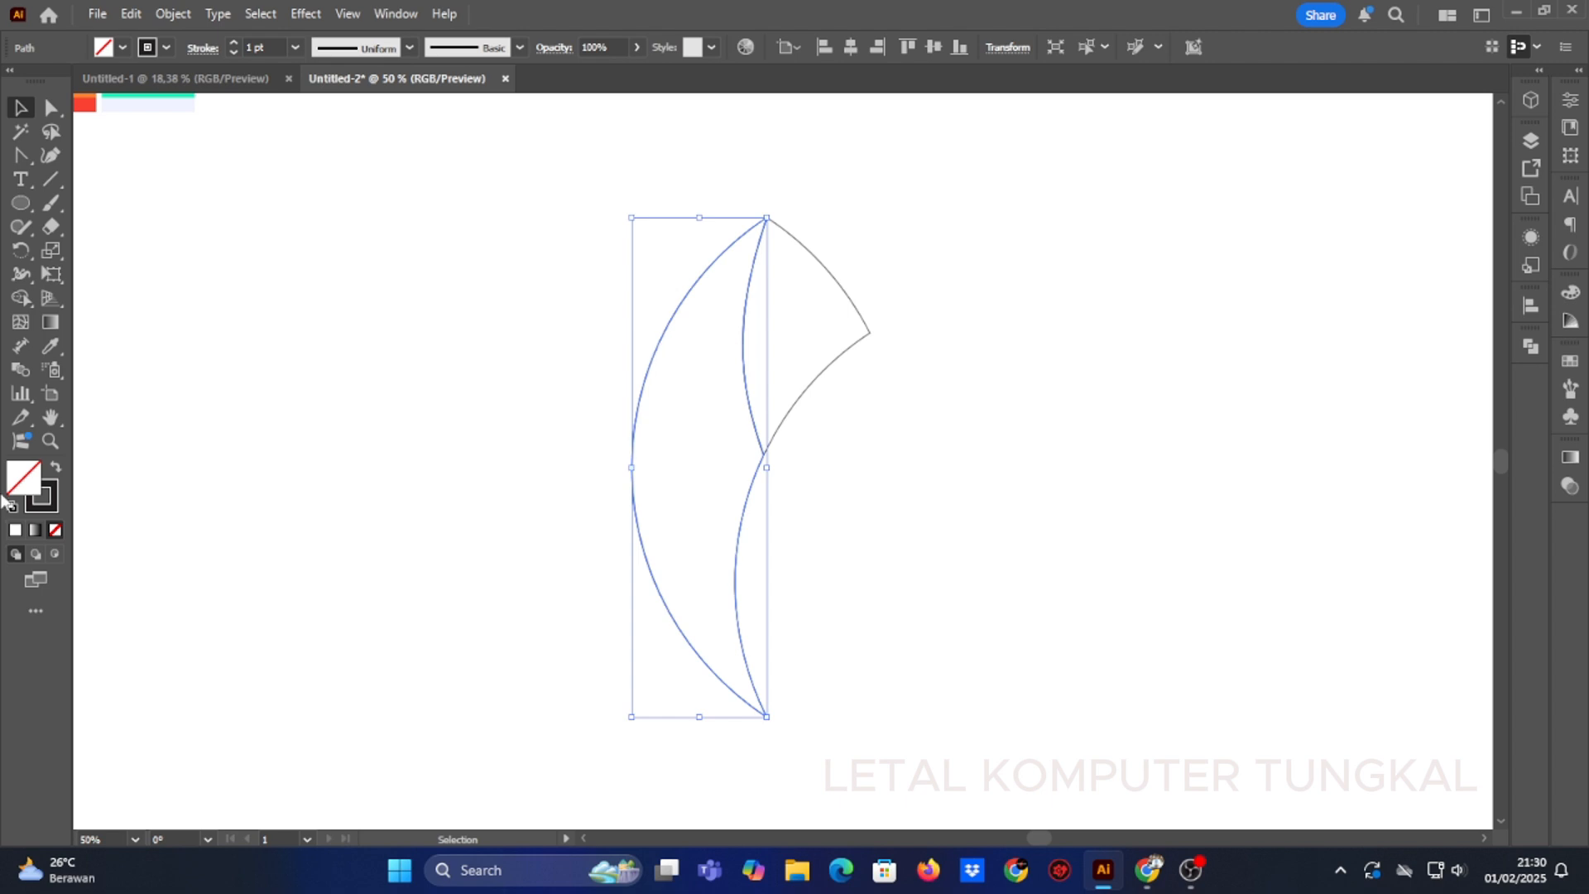
{"action": "left_click", "coordinate": [35, 530]}
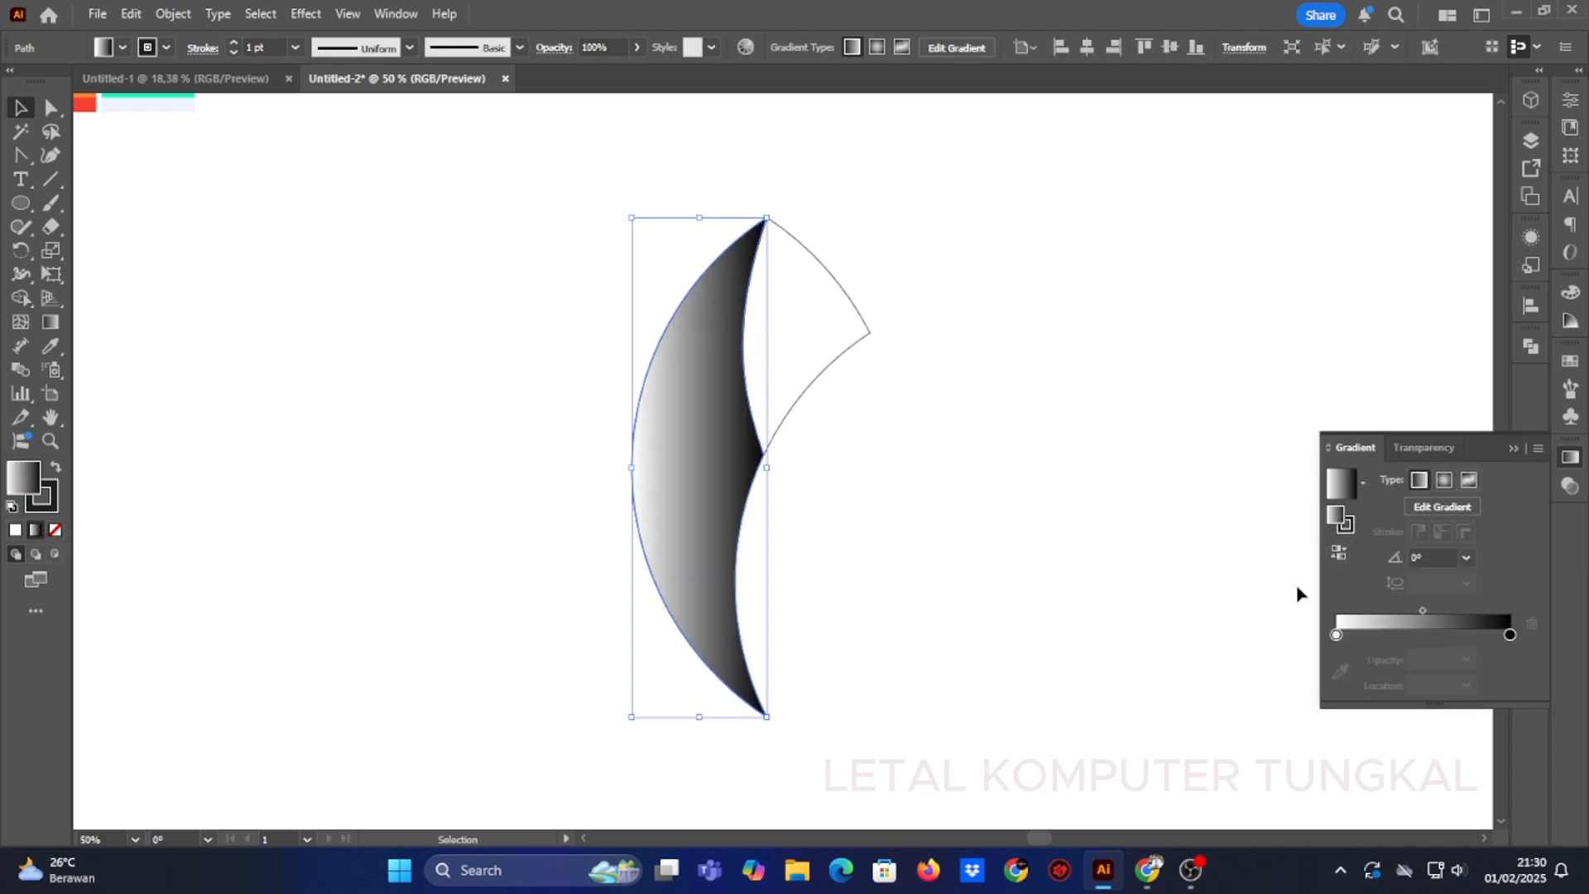
{"action": "left_click", "coordinate": [51, 324]}
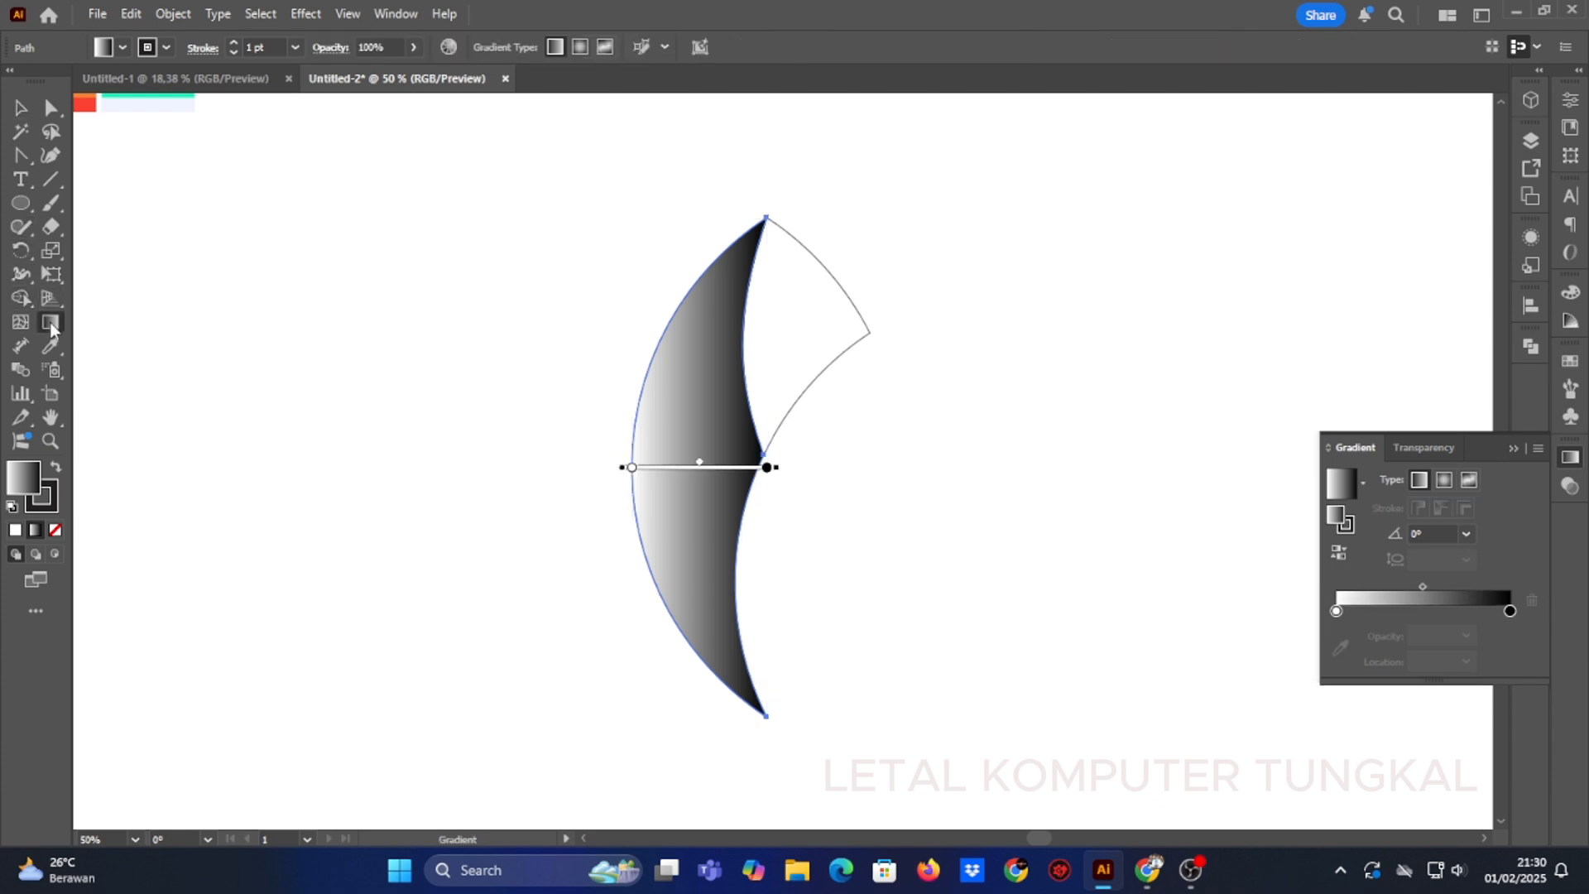
{"action": "mouse_move", "coordinate": [805, 536]}
{"action": "left_mouse_down"}
{"action": "mouse_move", "coordinate": [742, 419]}
{"action": "mouse_move", "coordinate": [663, 362]}
{"action": "mouse_move", "coordinate": [631, 400]}
{"action": "mouse_move", "coordinate": [644, 438]}
{"action": "mouse_move", "coordinate": [613, 450]}
{"action": "mouse_move", "coordinate": [596, 384]}
{"action": "mouse_move", "coordinate": [621, 365]}
{"action": "mouse_move", "coordinate": [671, 386]}
{"action": "mouse_move", "coordinate": [629, 298]}
{"action": "left_mouse_up"}
{"action": "left_click", "coordinate": [808, 538]}
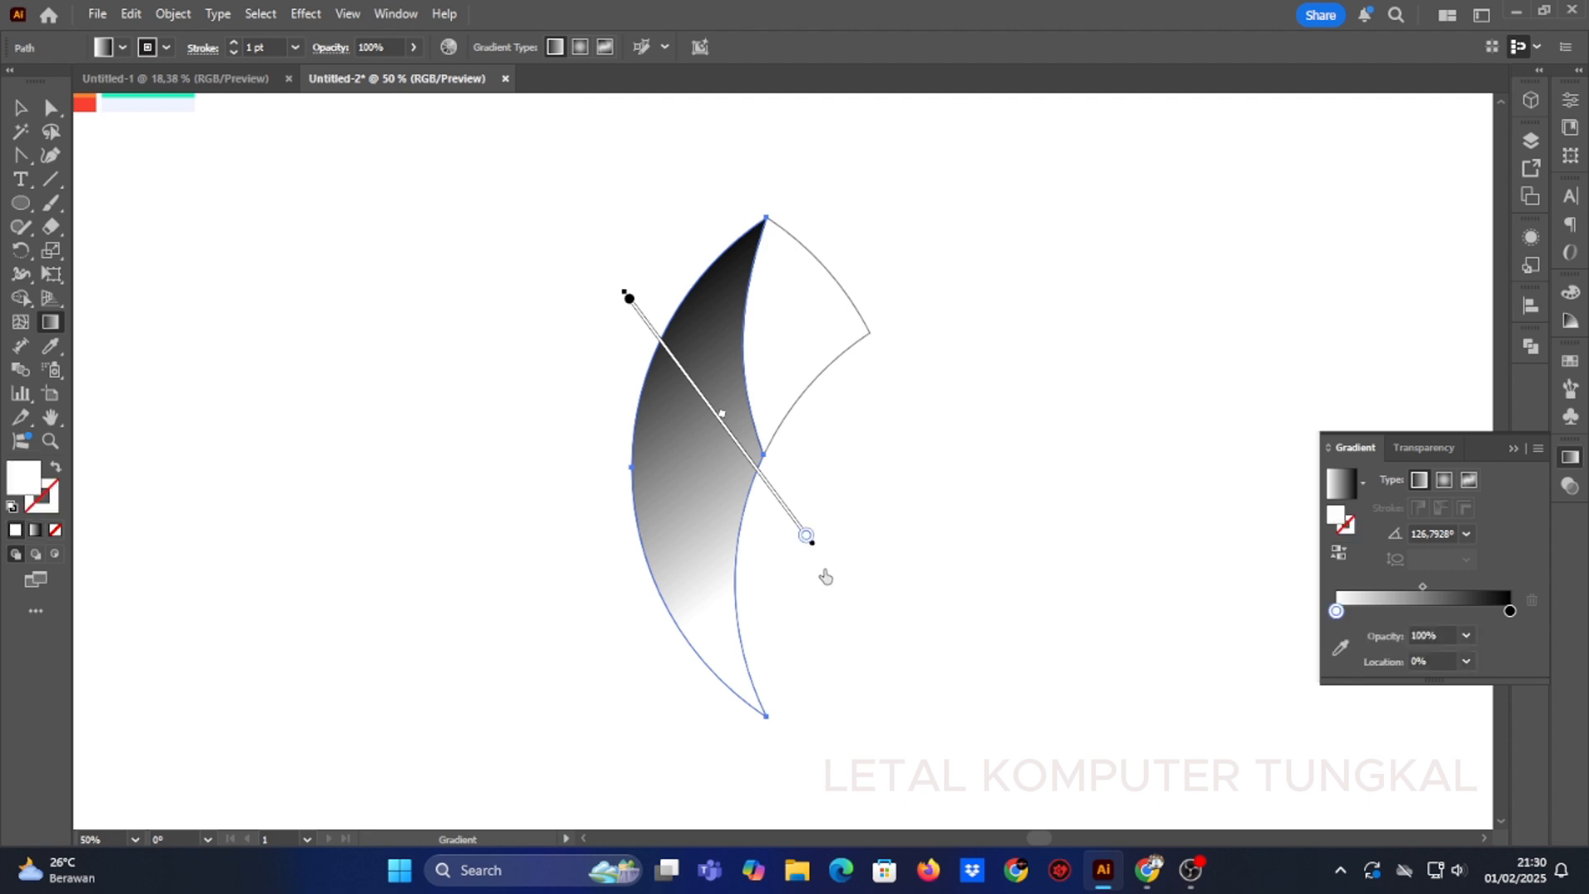
{"action": "mouse_move", "coordinate": [835, 588]}
{"action": "left_mouse_down"}
{"action": "mouse_move", "coordinate": [710, 337]}
{"action": "mouse_move", "coordinate": [667, 321]}
{"action": "left_mouse_up"}
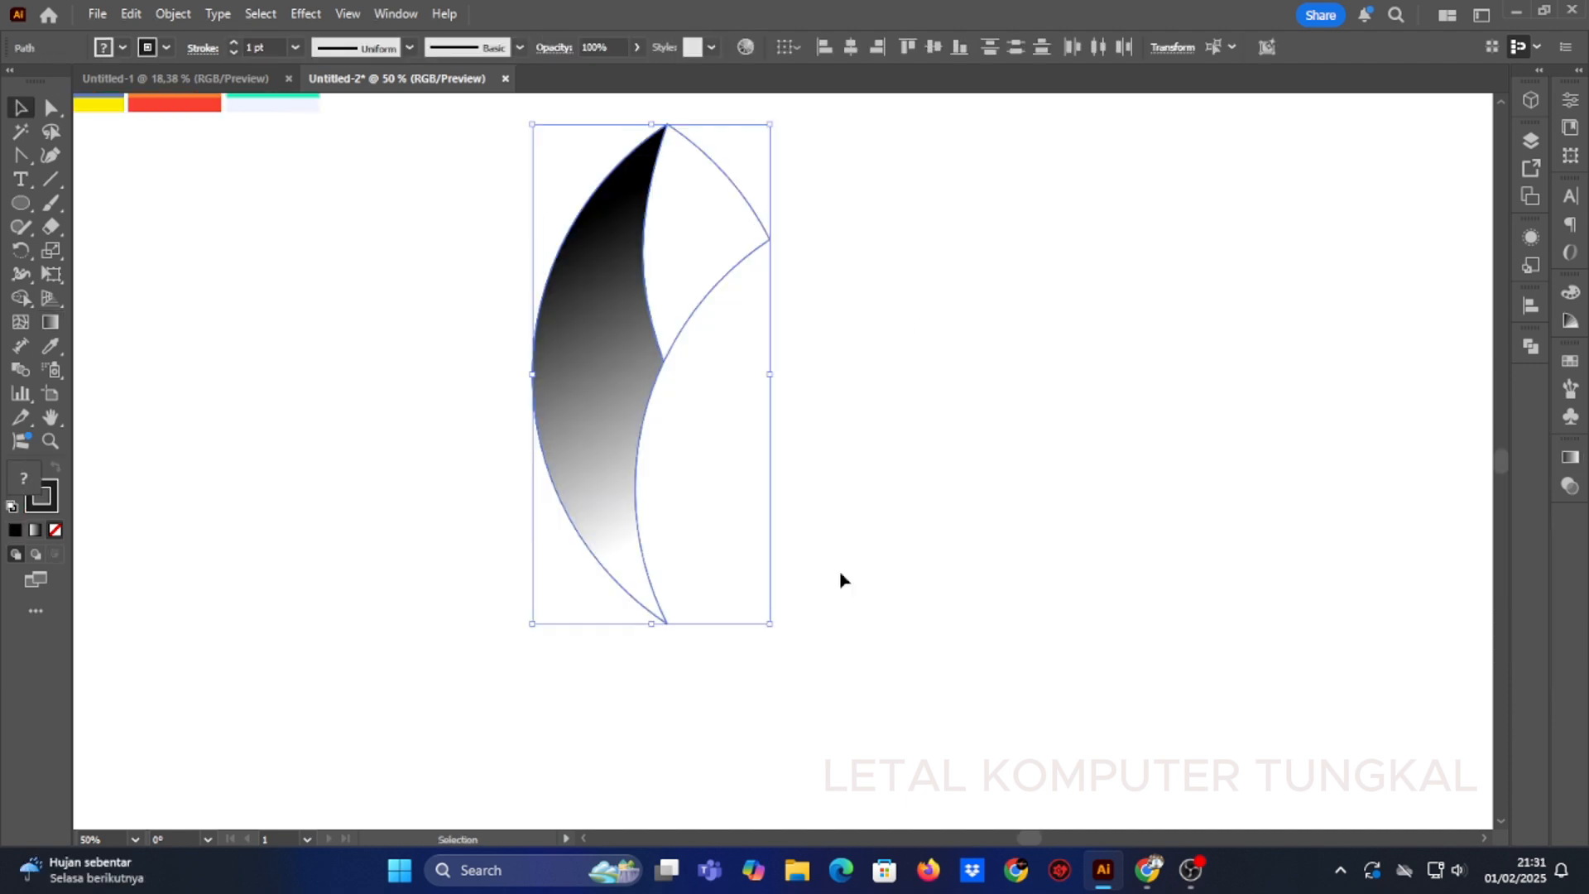
Step: Apply the linear white-to-black gradient fill to the upper-right section as well
{"action": "scroll", "coordinate": [839, 570], "scroll_direction": "up", "scroll_amount": 3}
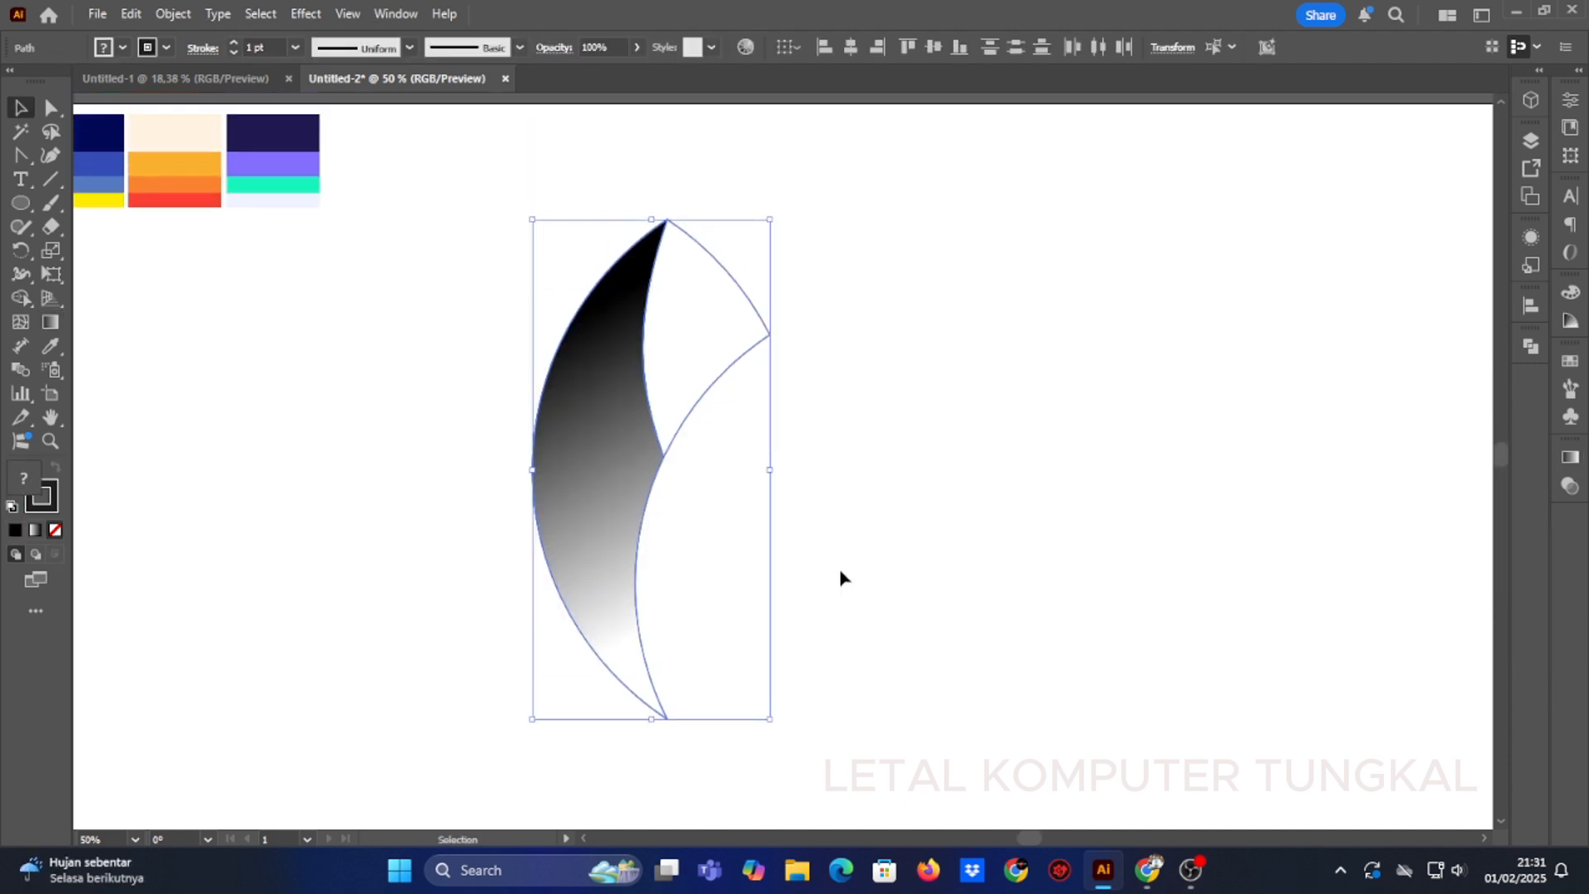
{"action": "left_click", "coordinate": [583, 839]}
{"action": "left_click", "coordinate": [584, 838]}
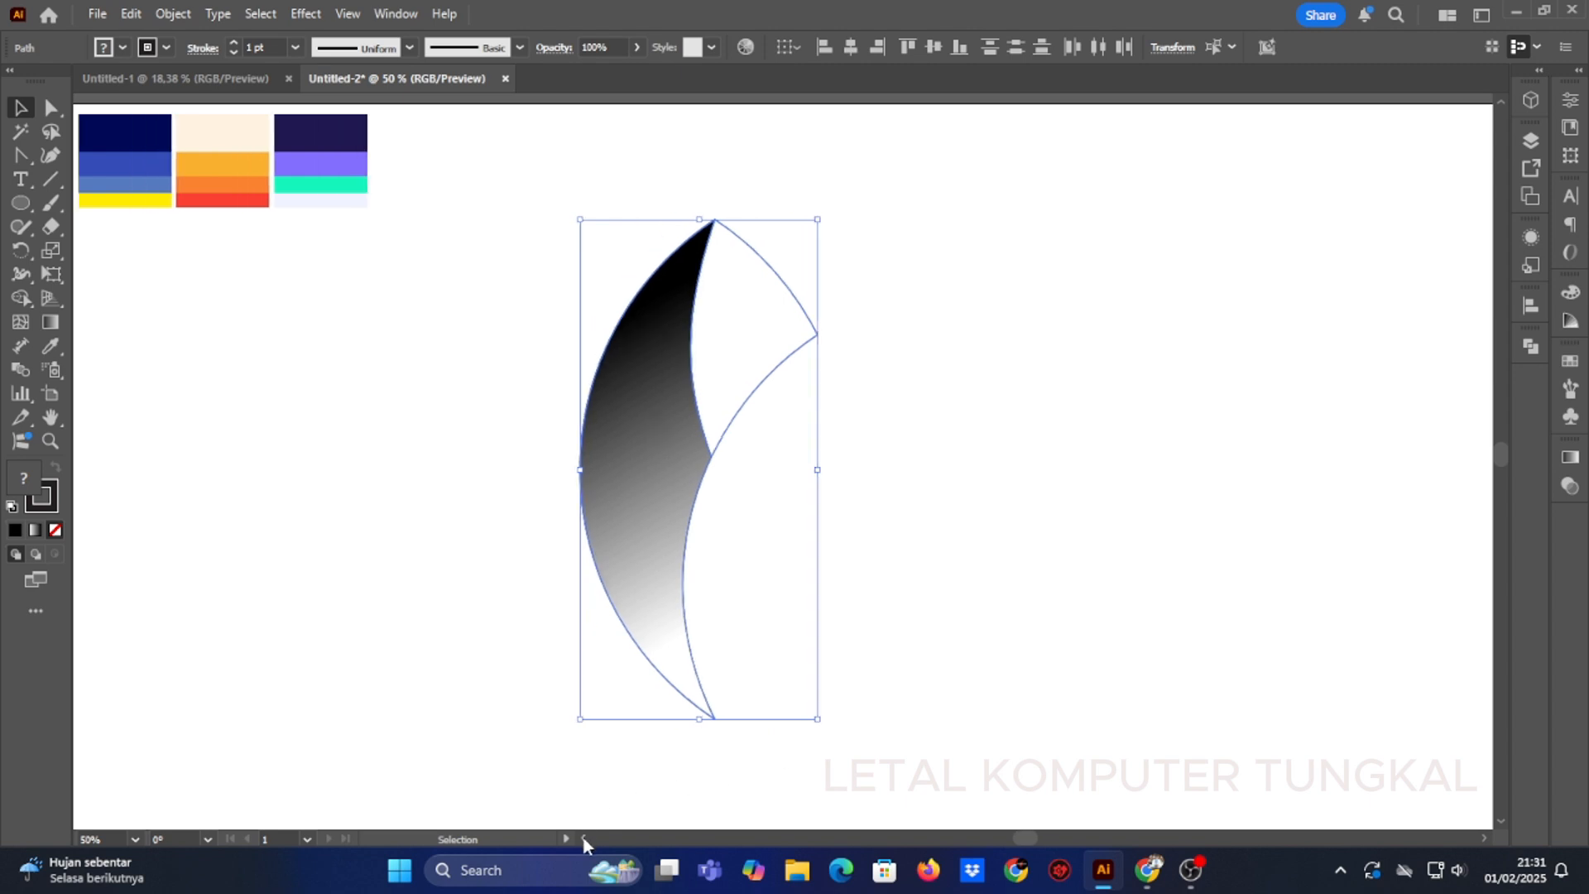
{"action": "left_click", "coordinate": [584, 839]}
{"action": "left_click", "coordinate": [584, 838]}
{"action": "left_click", "coordinate": [584, 839]}
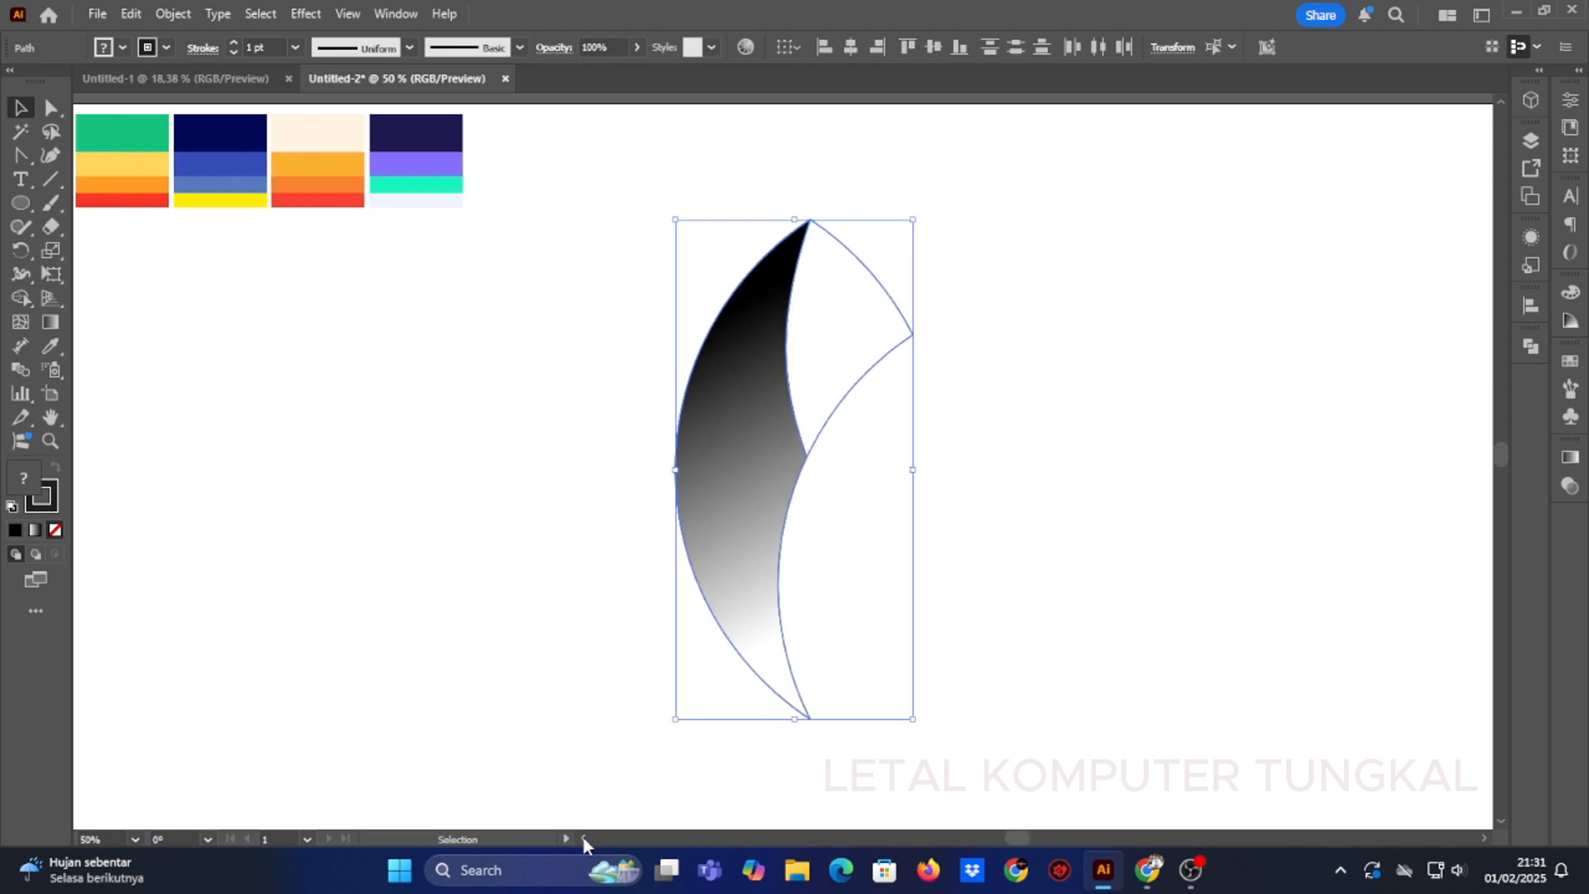
{"action": "left_click", "coordinate": [35, 531]}
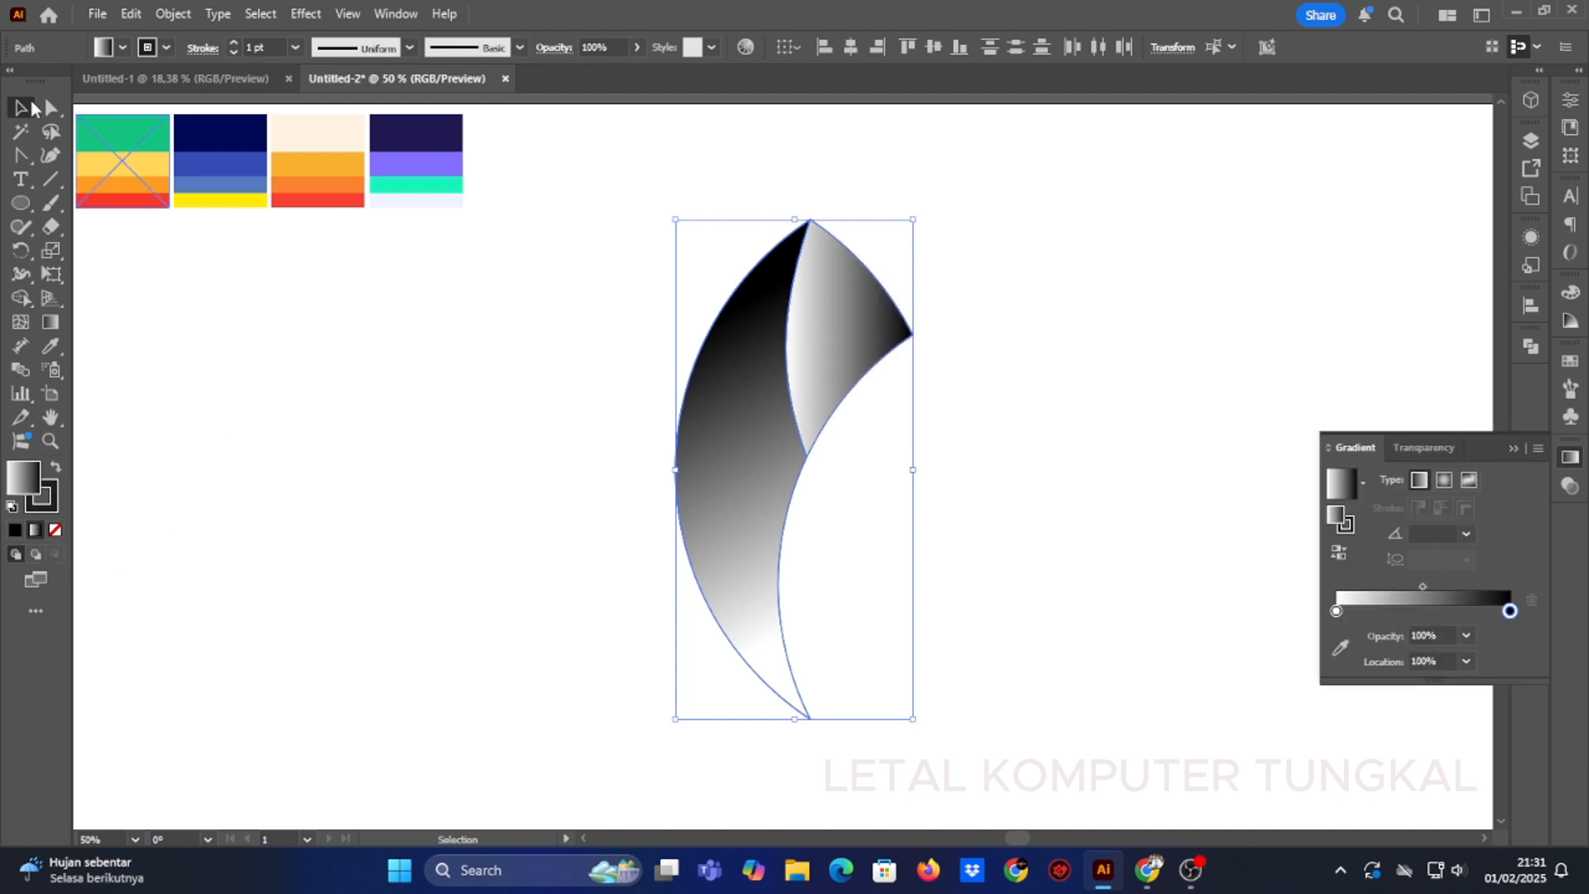
Step: Recolour the crescent's gradient with colours sampled from the blue palette, navy for the black stop and light blue for the white stop
{"action": "left_click", "coordinate": [1006, 458]}
{"action": "left_click", "coordinate": [757, 447]}
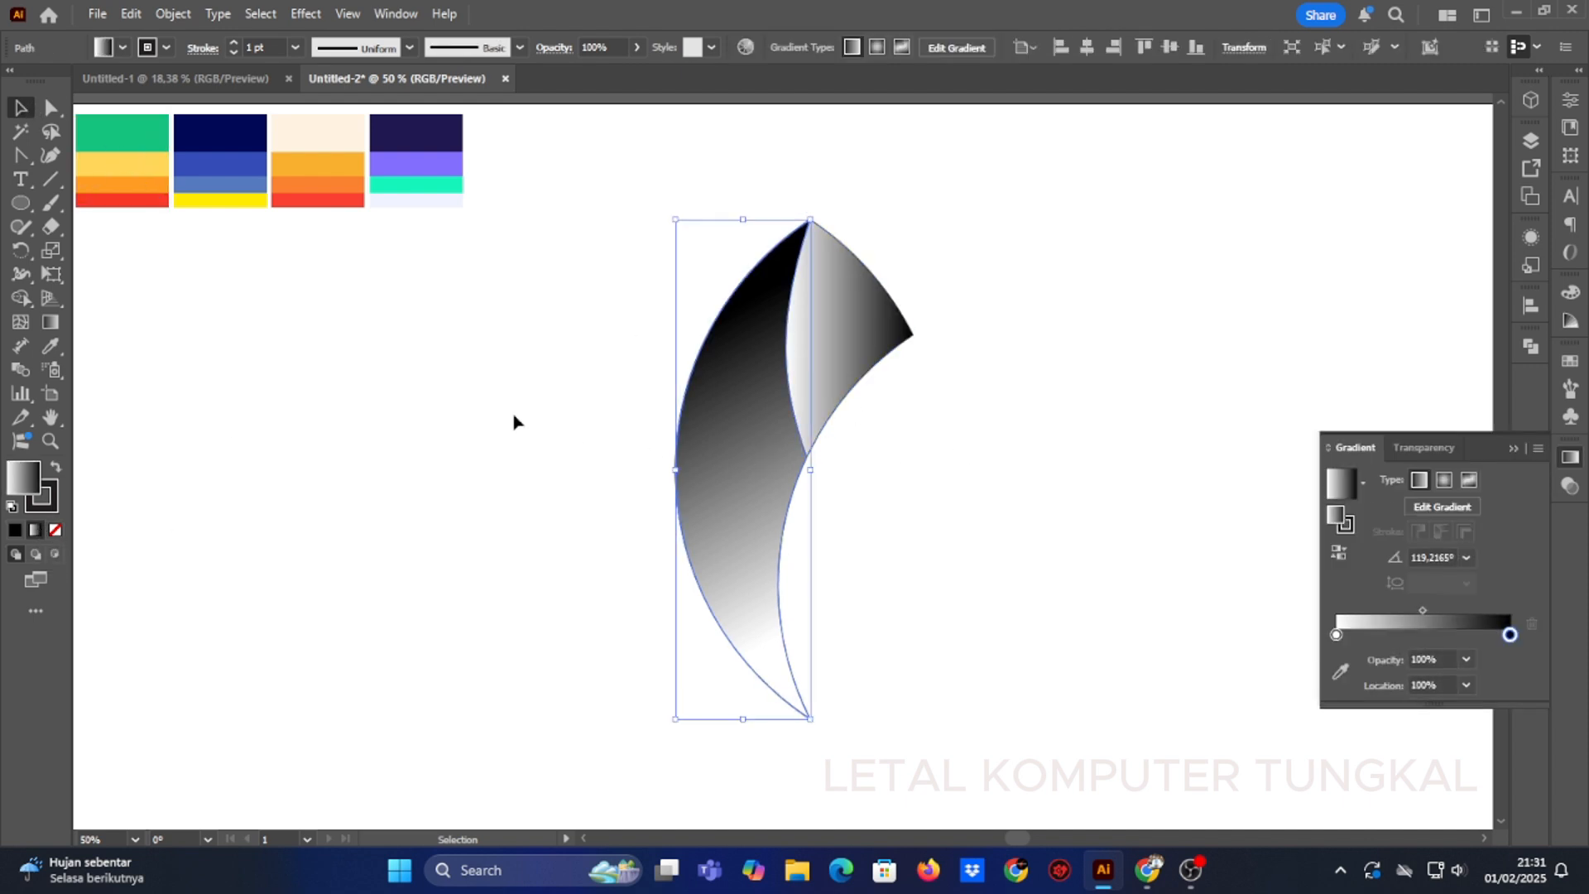
{"action": "double_click", "coordinate": [1510, 634]}
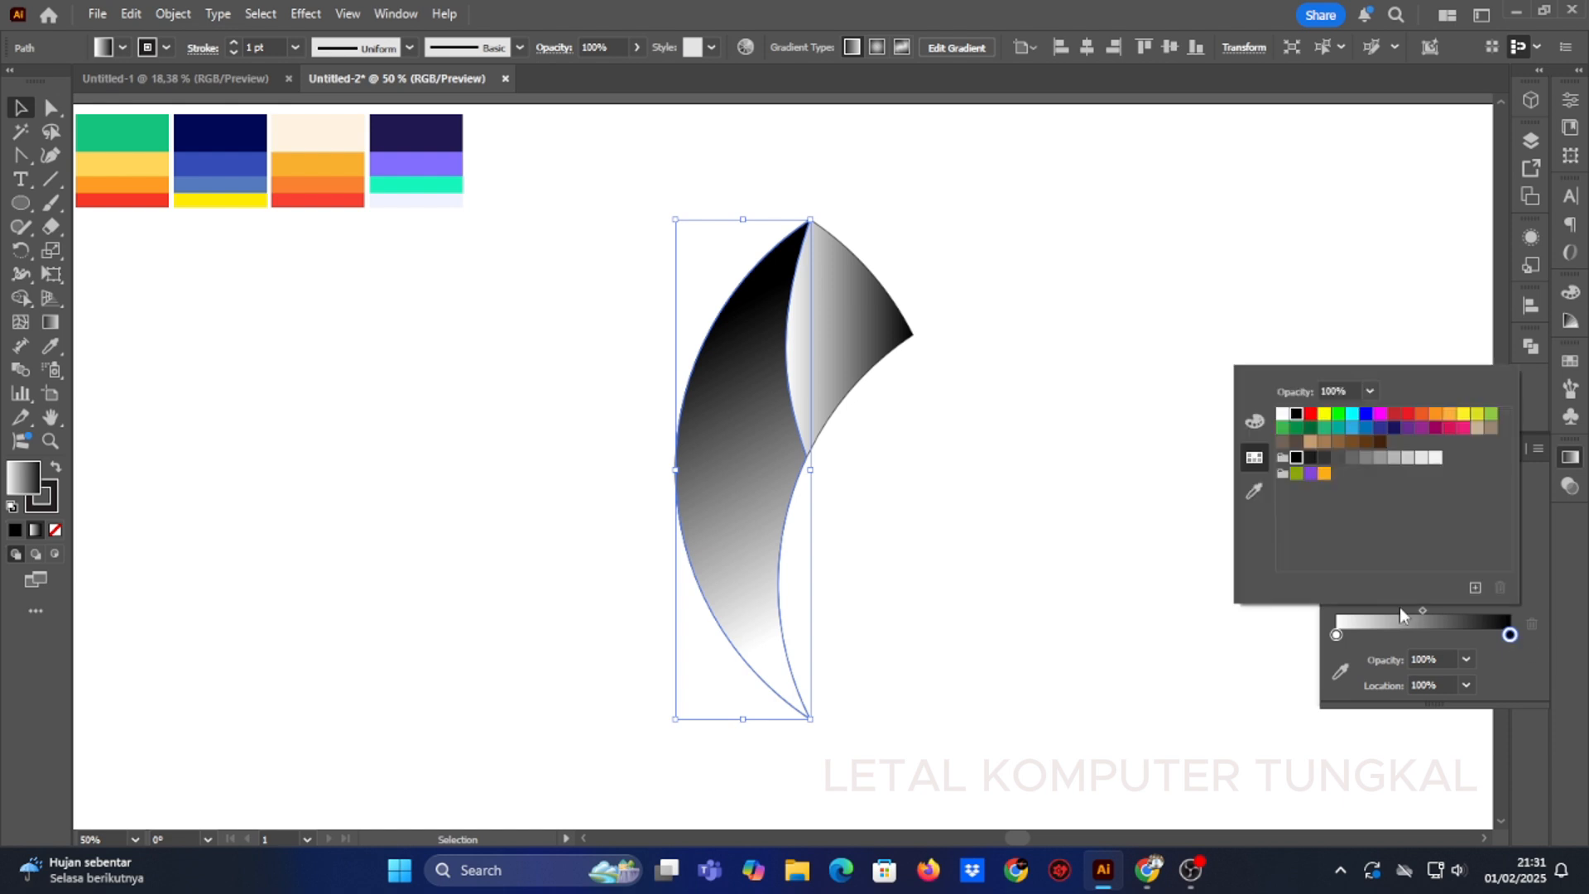
{"action": "left_click", "coordinate": [1255, 491]}
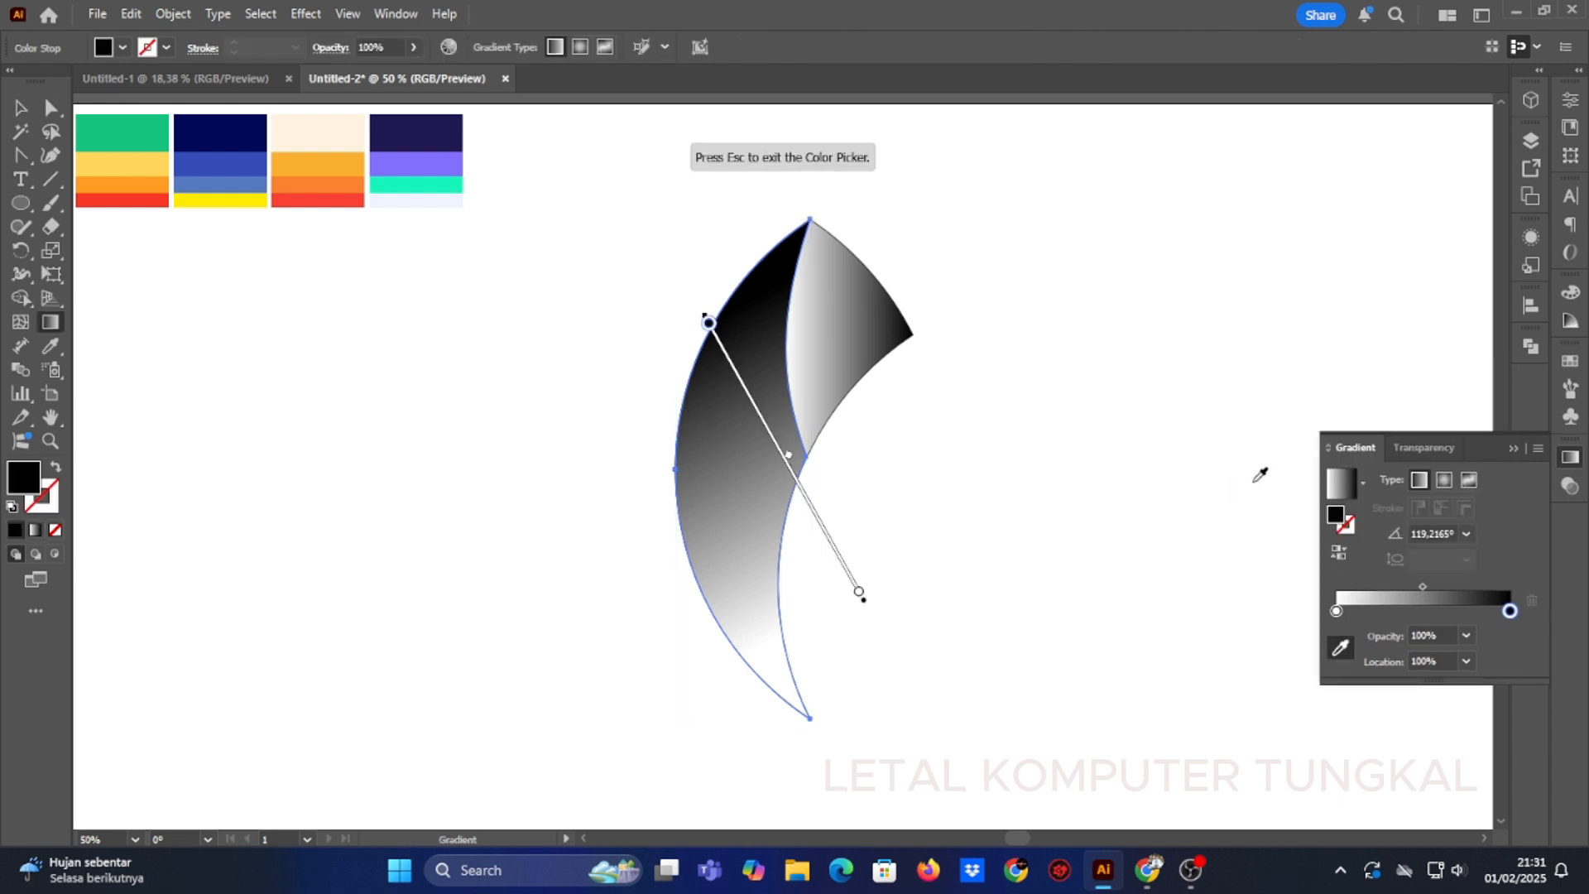
{"action": "left_click", "coordinate": [225, 121]}
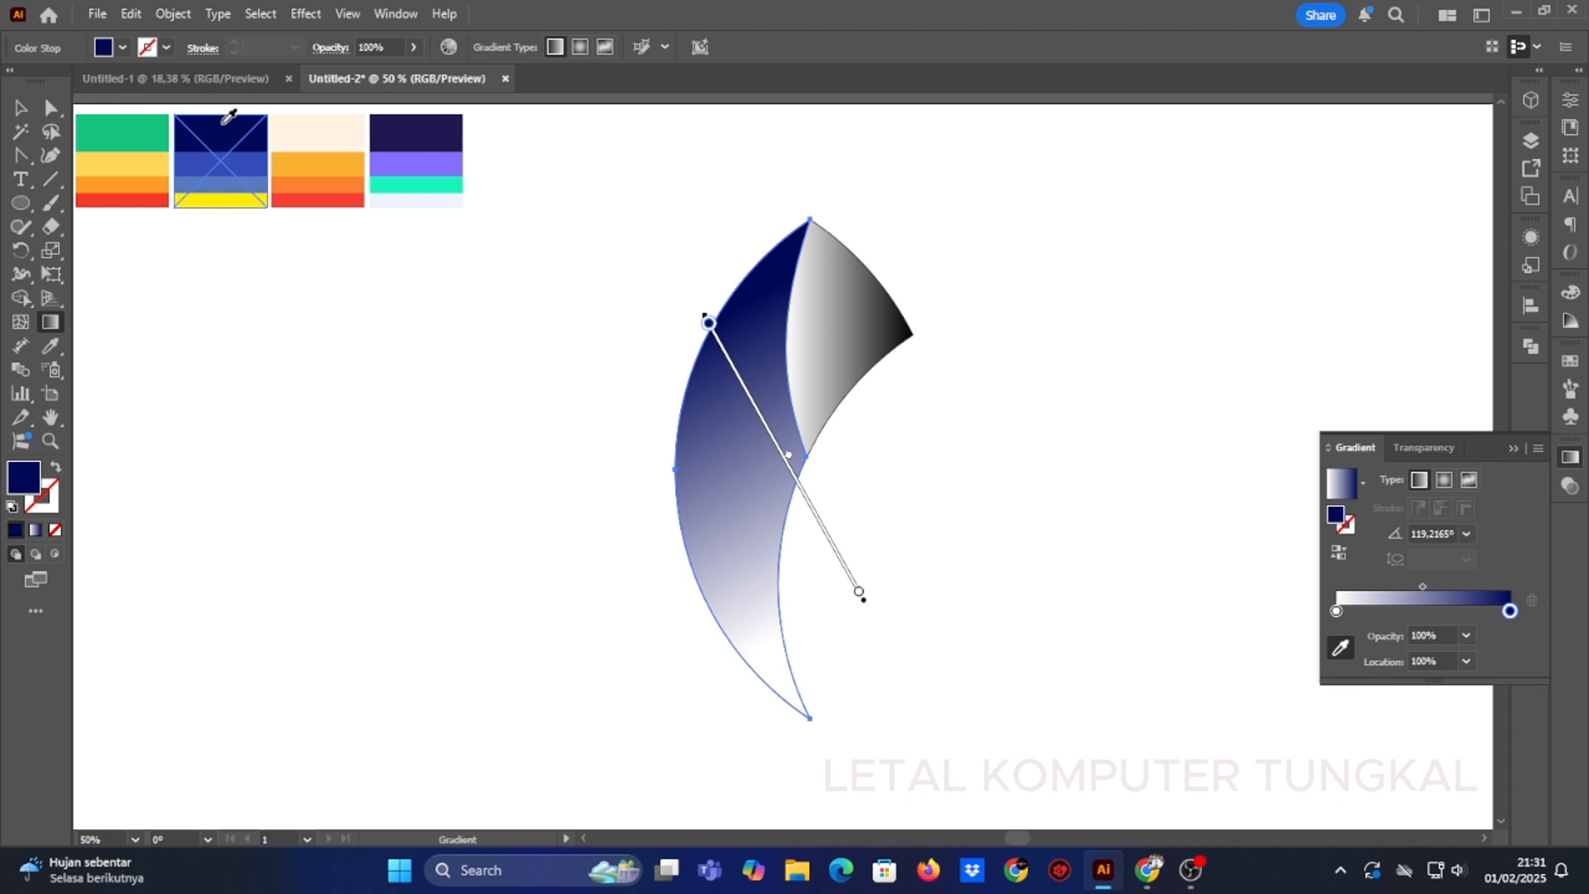
{"action": "left_click", "coordinate": [1337, 613]}
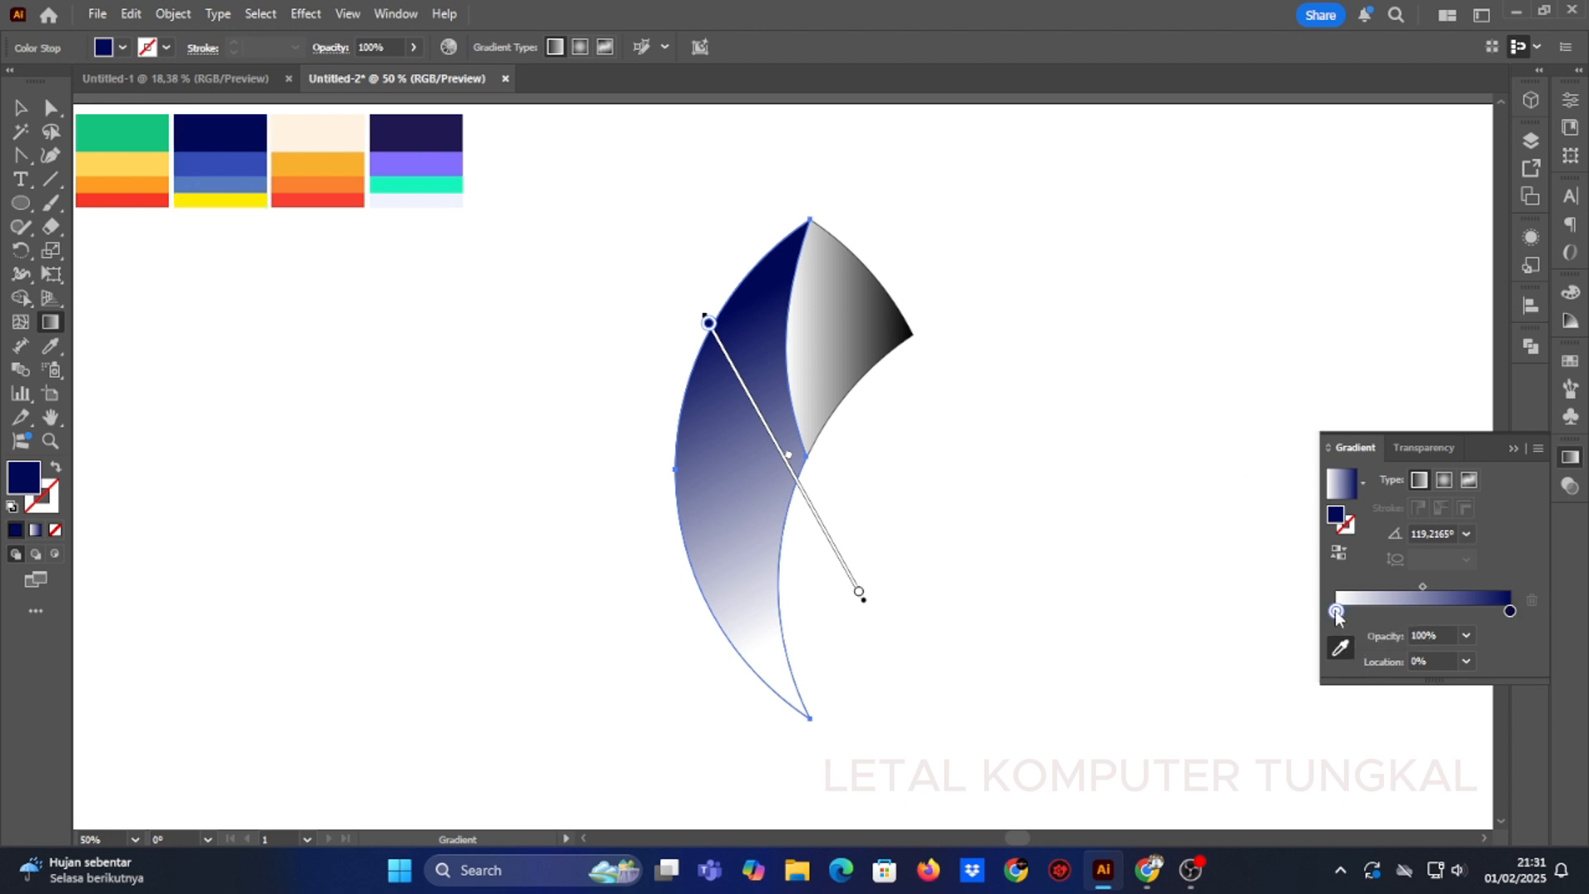
{"action": "double_click", "coordinate": [1337, 612]}
{"action": "left_click", "coordinate": [1255, 469]}
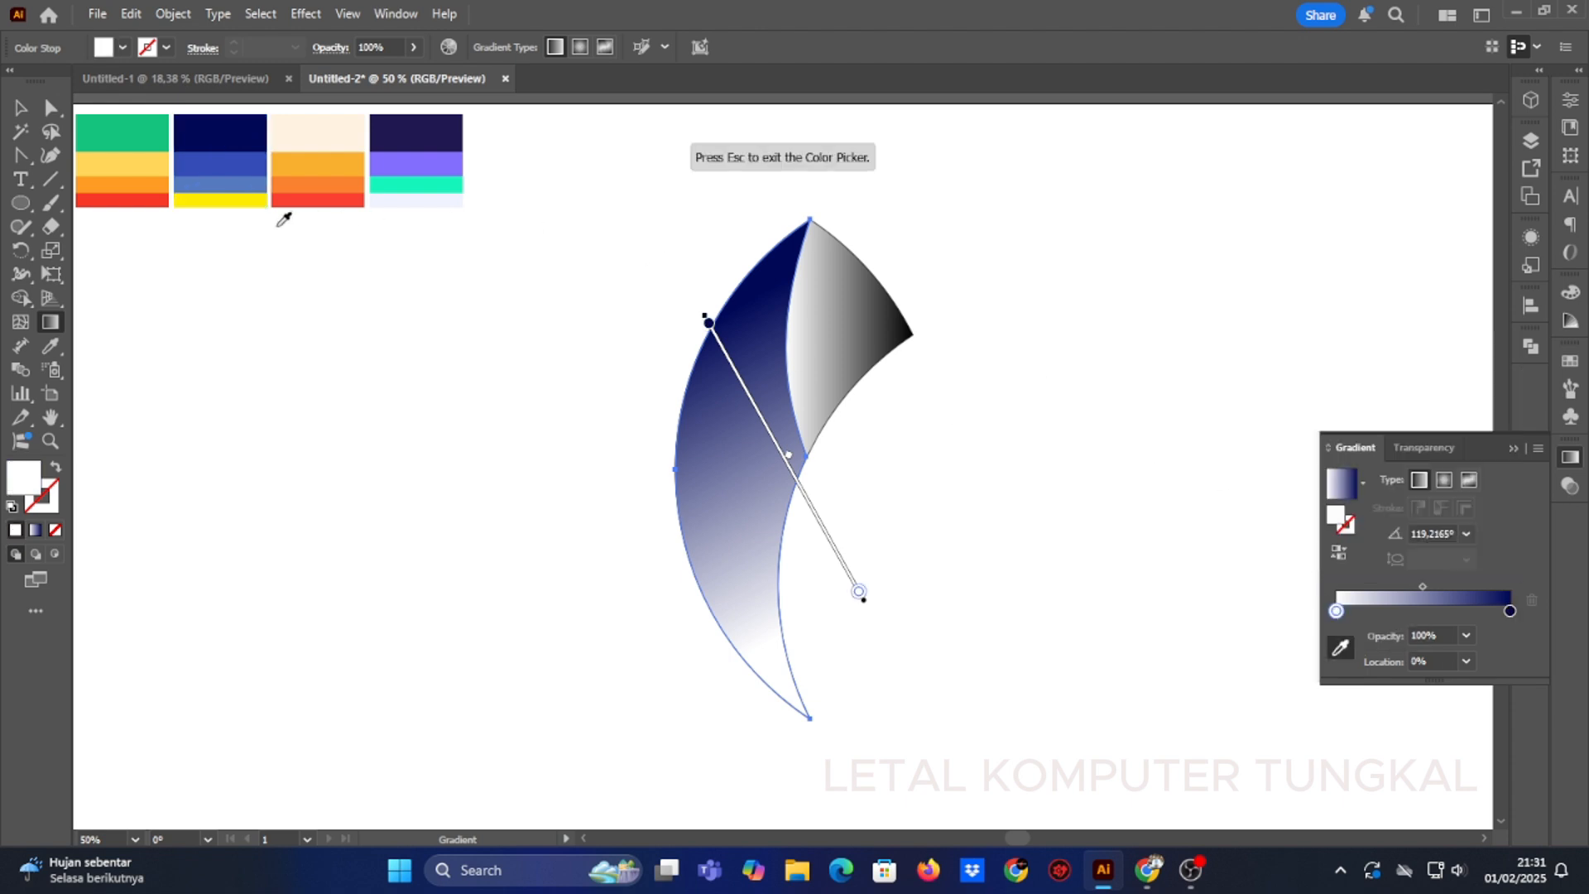
{"action": "left_click", "coordinate": [240, 182]}
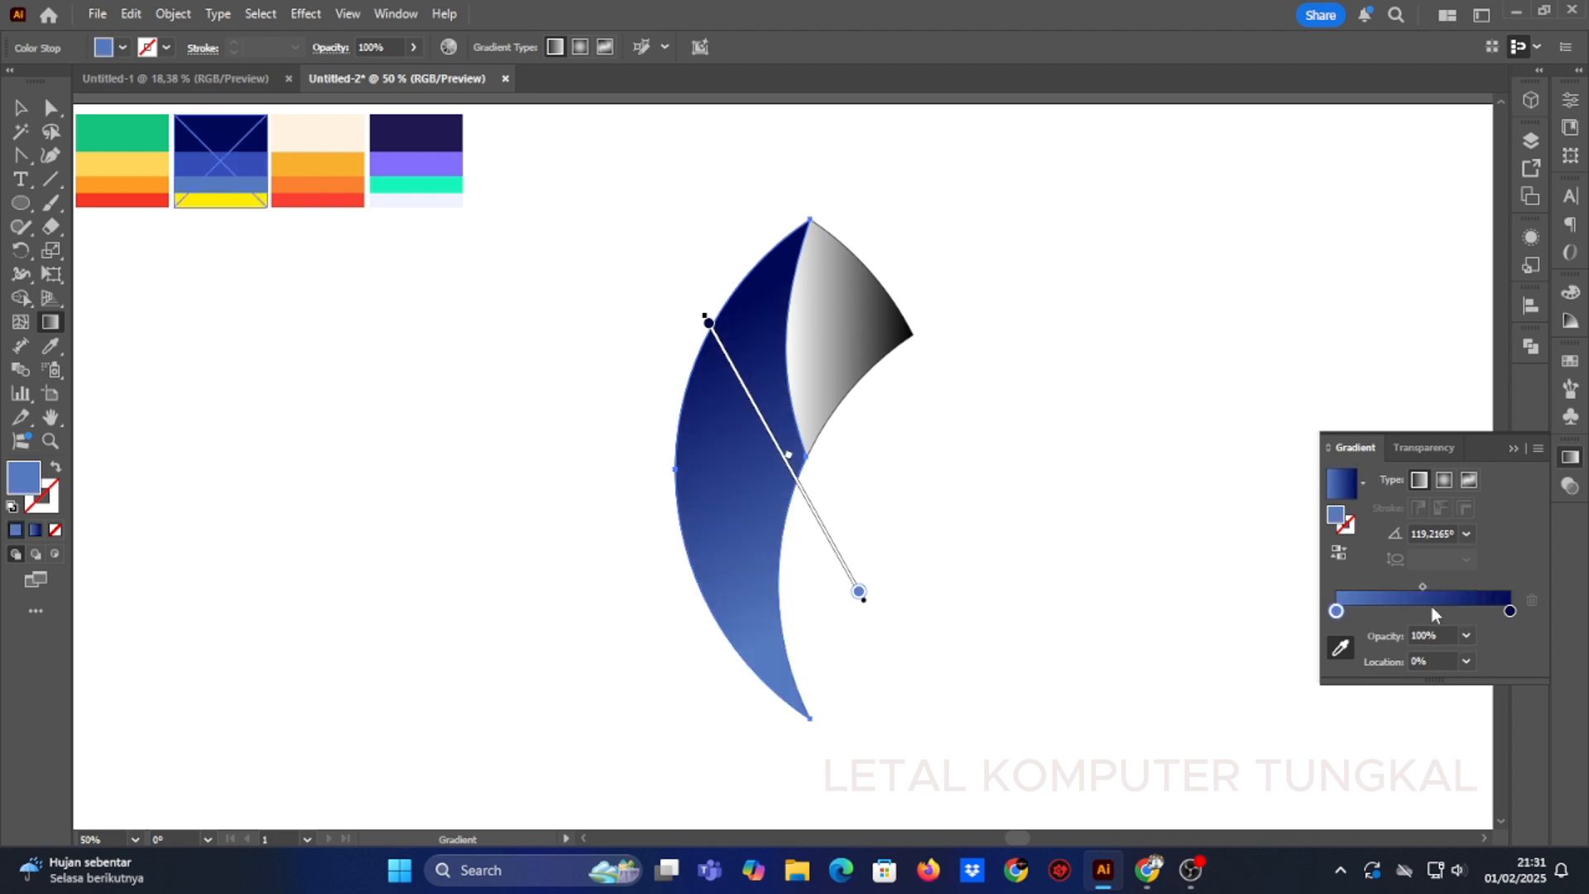
Step: Add a middle stop at about 54% to the crescent's gradient and colour it with the palette's medium blue
{"action": "left_click", "coordinate": [1432, 609]}
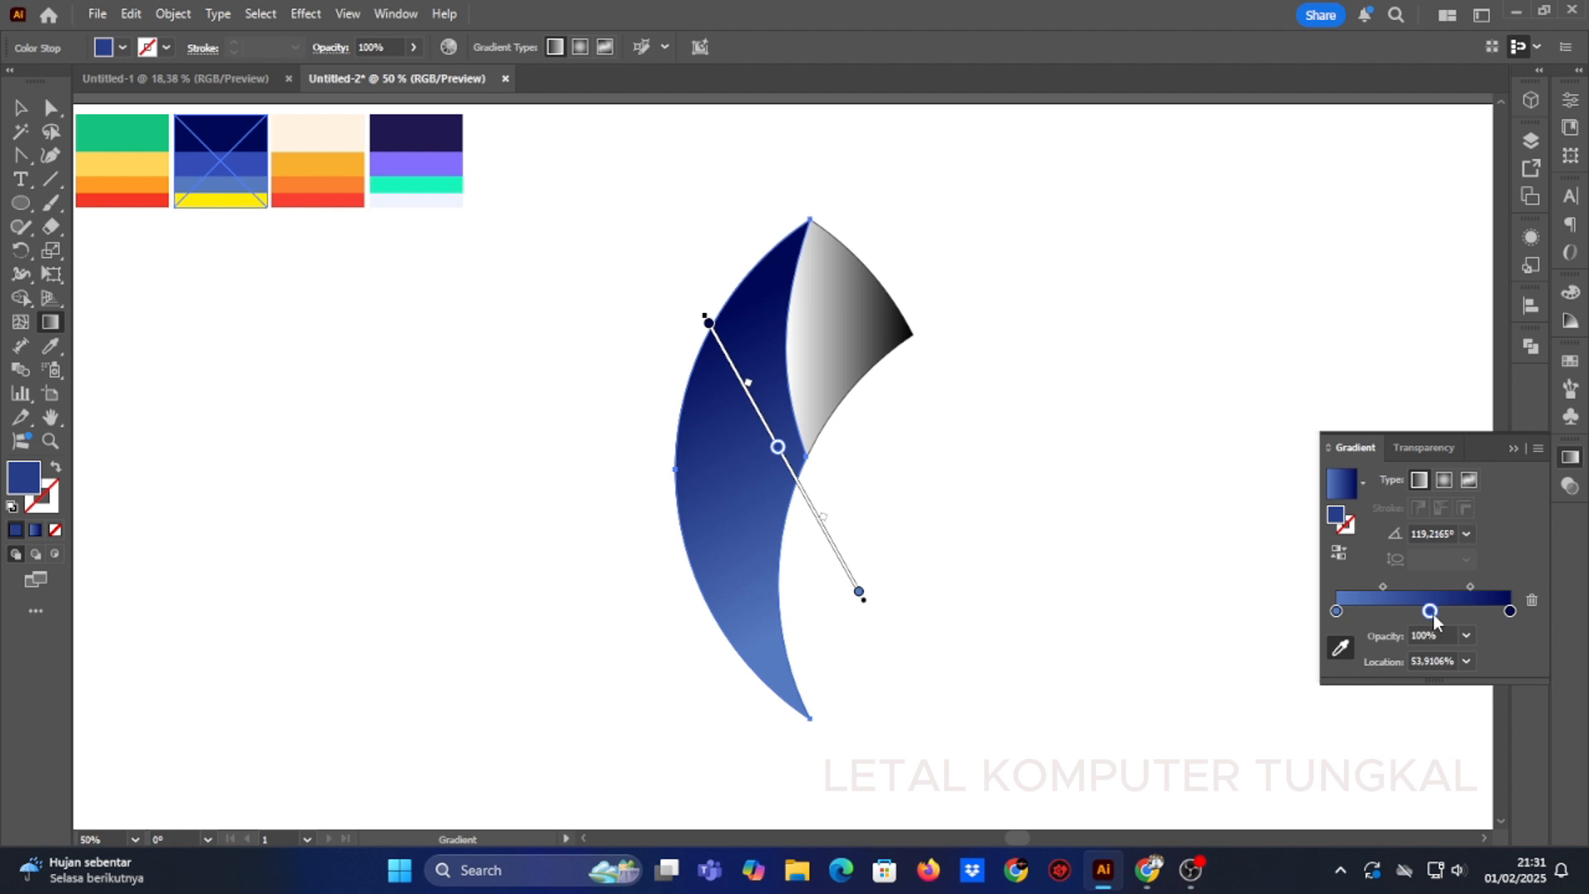
{"action": "double_click", "coordinate": [1431, 612]}
{"action": "left_click", "coordinate": [1255, 469]}
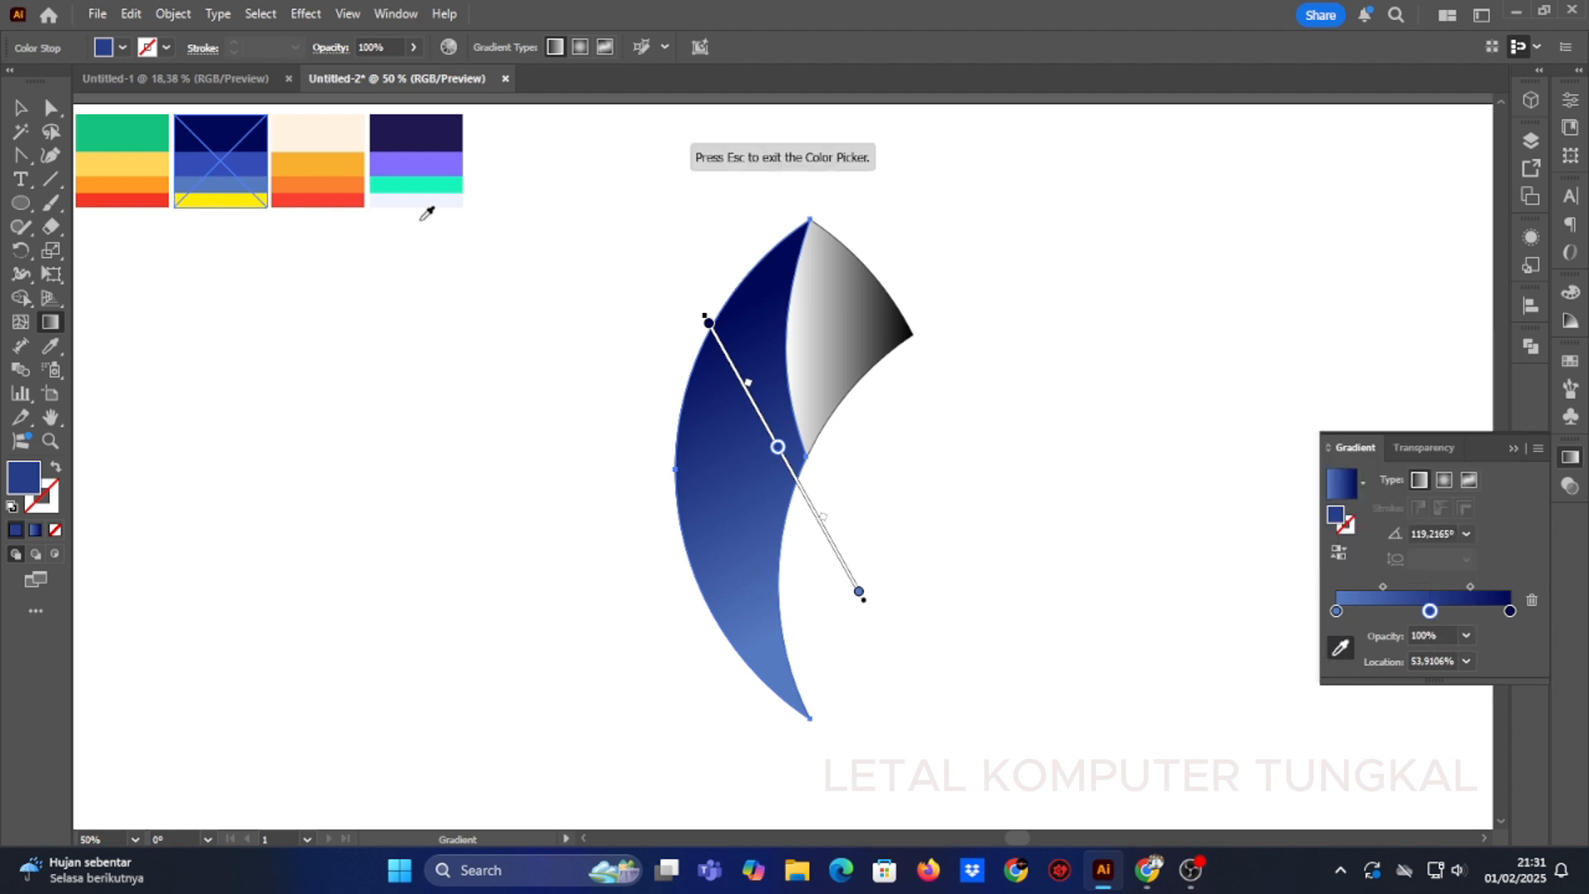
{"action": "left_click", "coordinate": [238, 163]}
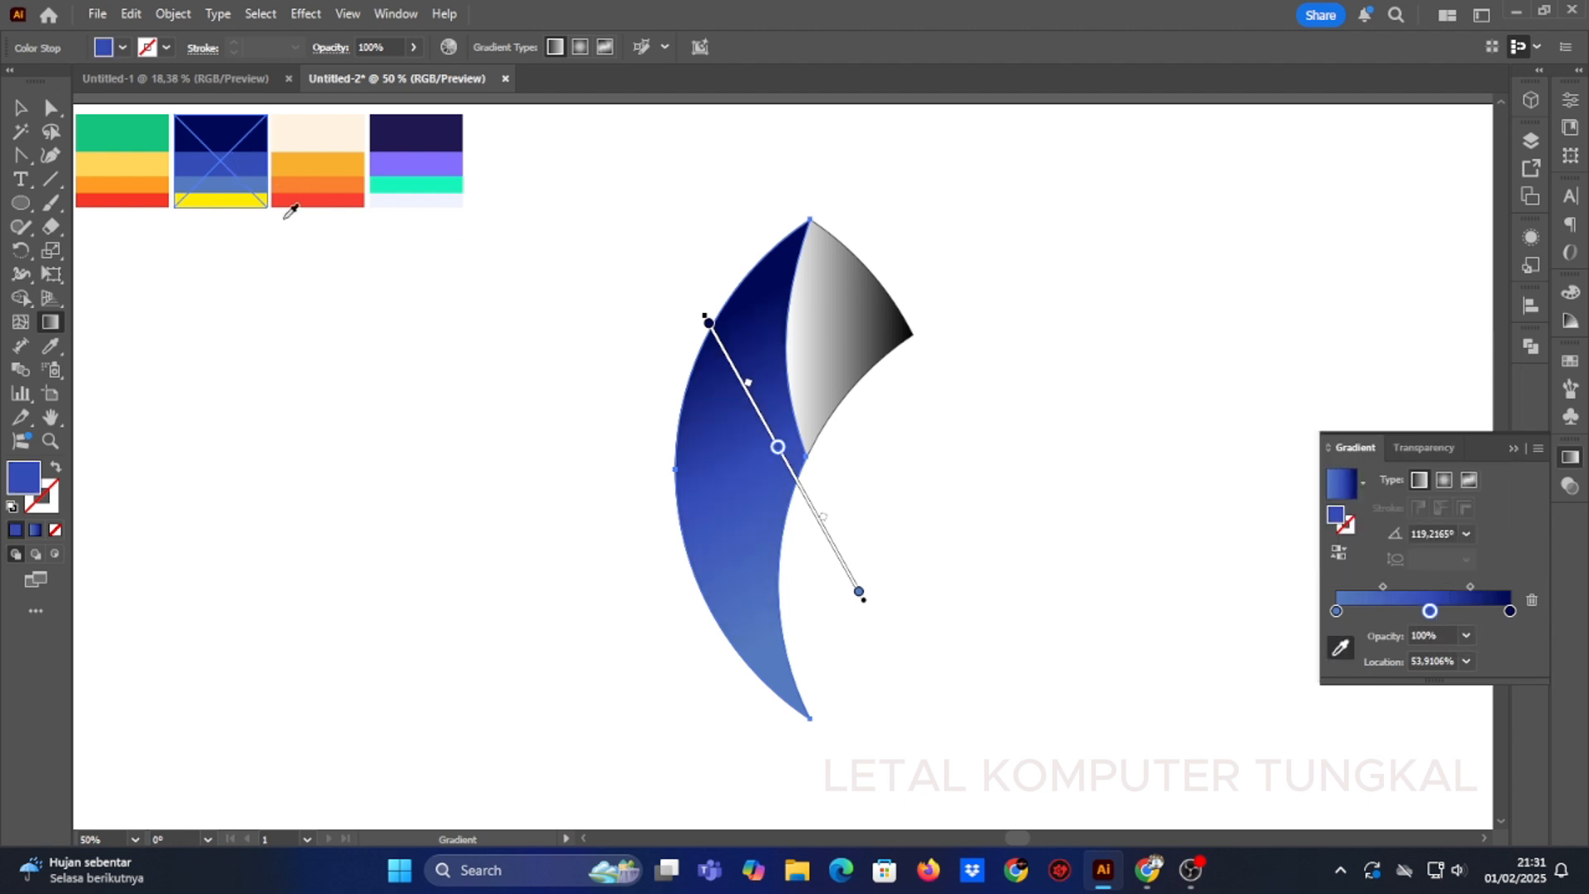
Step: Shift the crescent's gradient slightly down, add a second light blue stop near the light end, and move the navy stop to about 87%
{"action": "left_click_drag", "start_coordinate": [864, 601], "coordinate": [867, 606]}
{"action": "left_click", "coordinate": [1337, 612]}
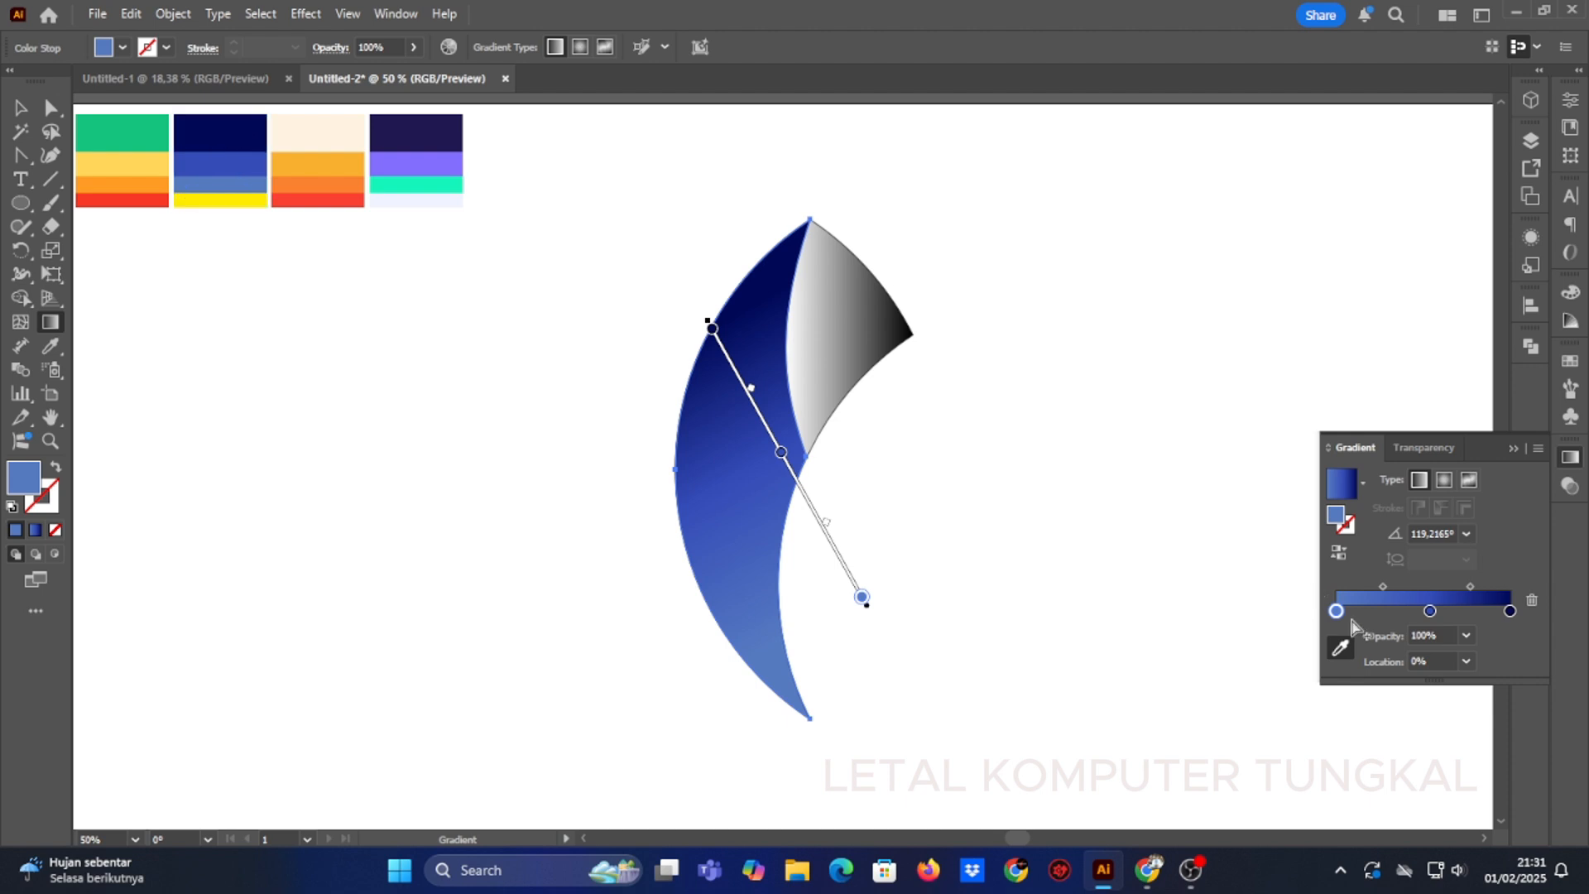
{"action": "left_click", "coordinate": [1353, 613]}
{"action": "left_click_drag", "start_coordinate": [1353, 613], "coordinate": [1360, 613]}
{"action": "left_click_drag", "start_coordinate": [1511, 612], "coordinate": [1489, 617]}
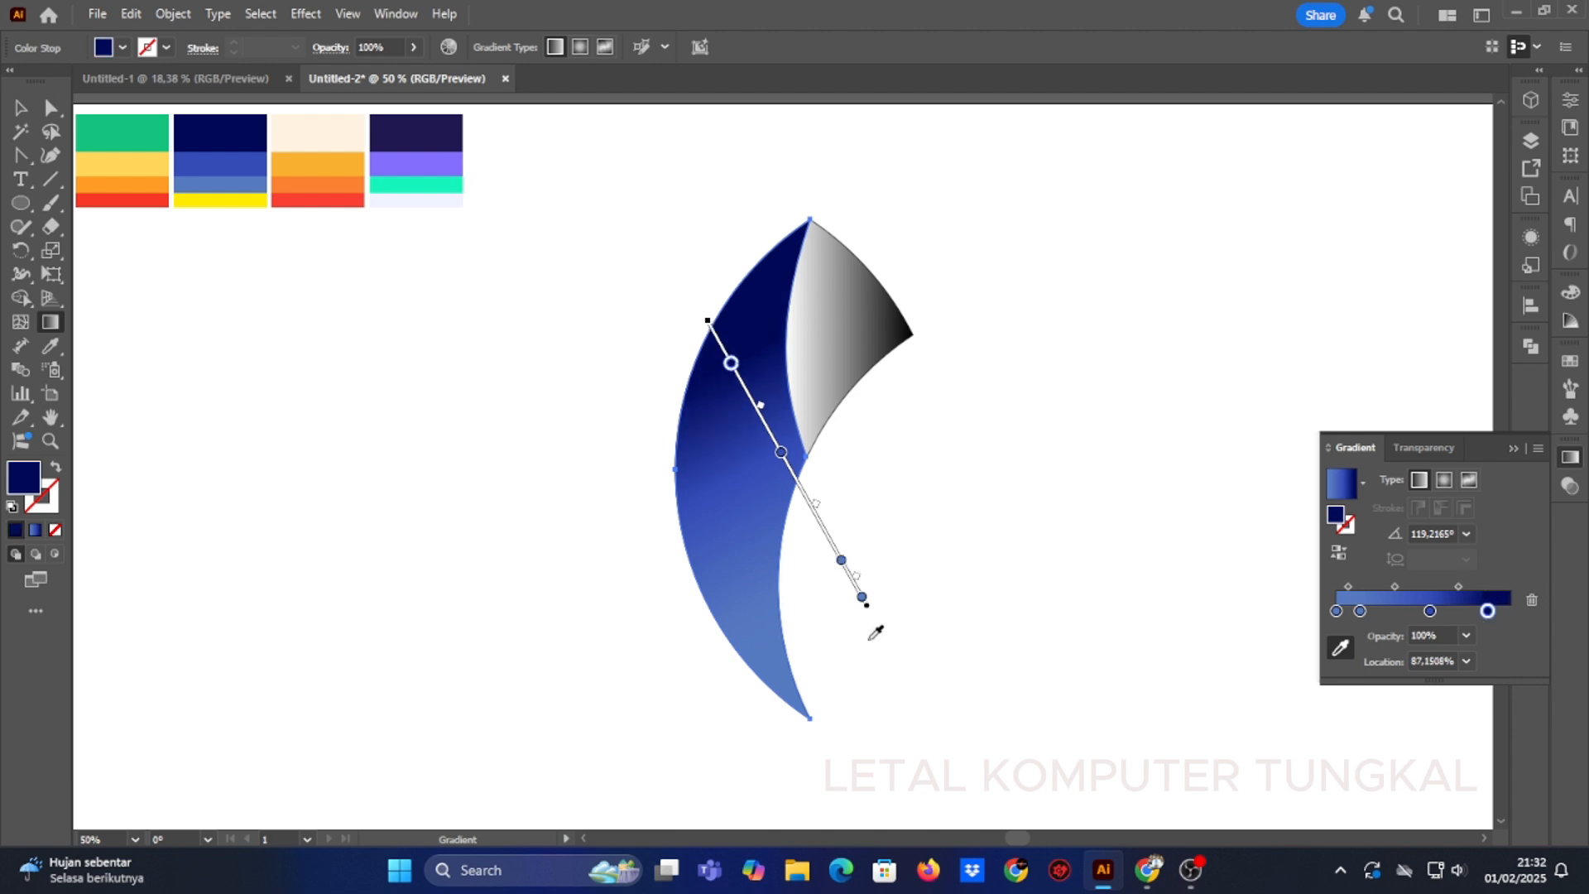
Step: Redraw the upper-right section's gradient diagonally at about -40°, running from white at the upper left to black at the lower edge
{"action": "left_click", "coordinate": [20, 107]}
{"action": "left_click", "coordinate": [933, 296]}
{"action": "left_click", "coordinate": [896, 319]}
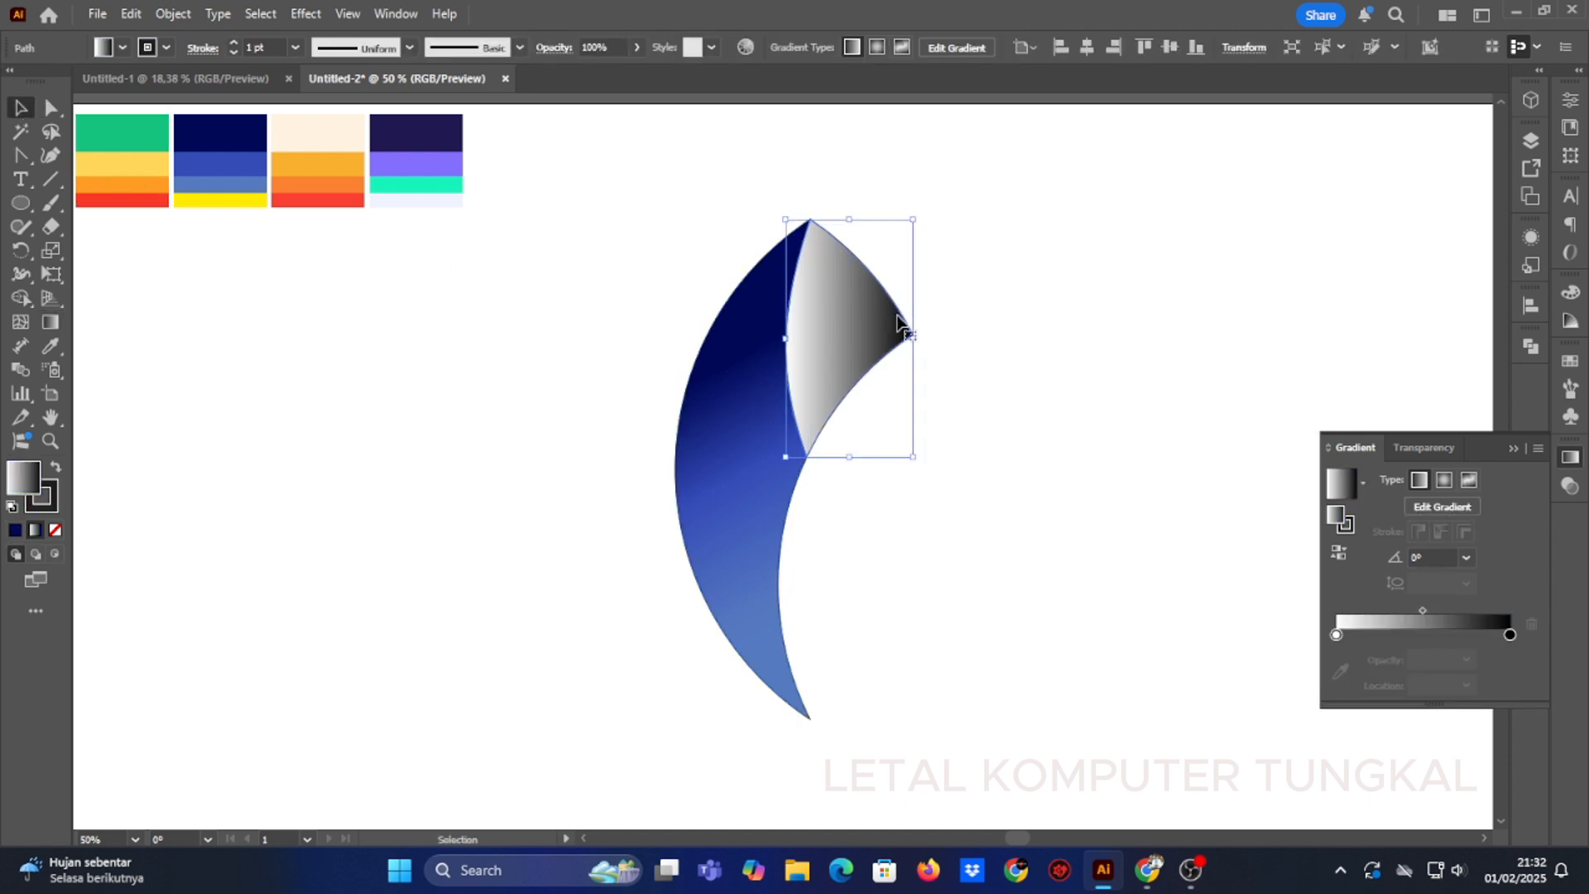
{"action": "left_click", "coordinate": [51, 322]}
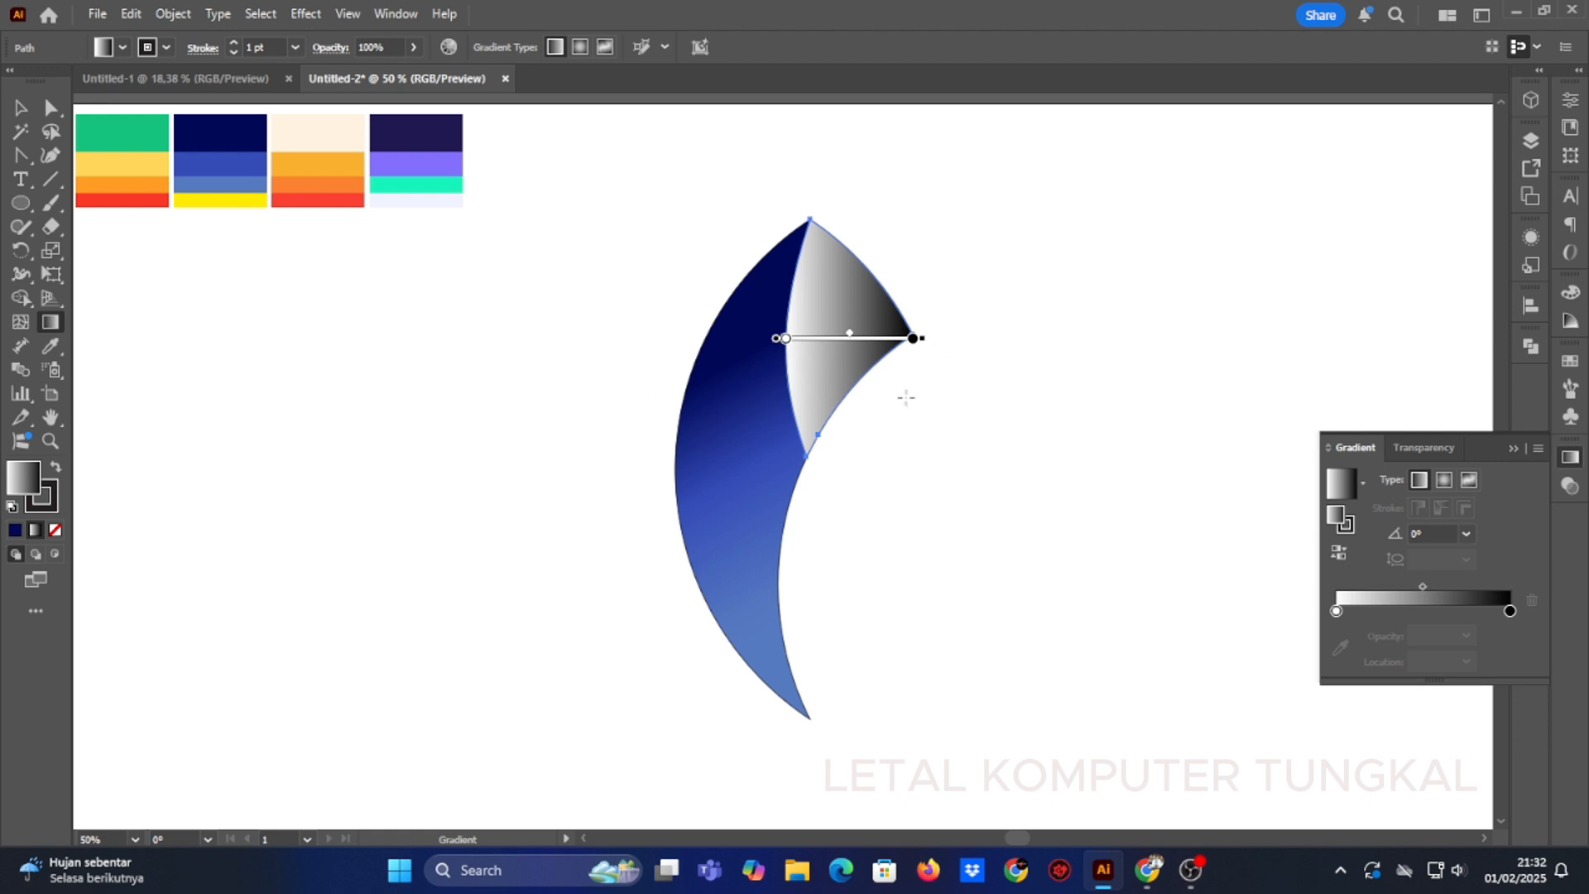
{"action": "mouse_move", "coordinate": [907, 398]}
{"action": "left_mouse_down"}
{"action": "mouse_move", "coordinate": [812, 313]}
{"action": "mouse_move", "coordinate": [818, 299]}
{"action": "mouse_move", "coordinate": [818, 342]}
{"action": "mouse_move", "coordinate": [818, 306]}
{"action": "mouse_move", "coordinate": [831, 324]}
{"action": "left_mouse_up"}
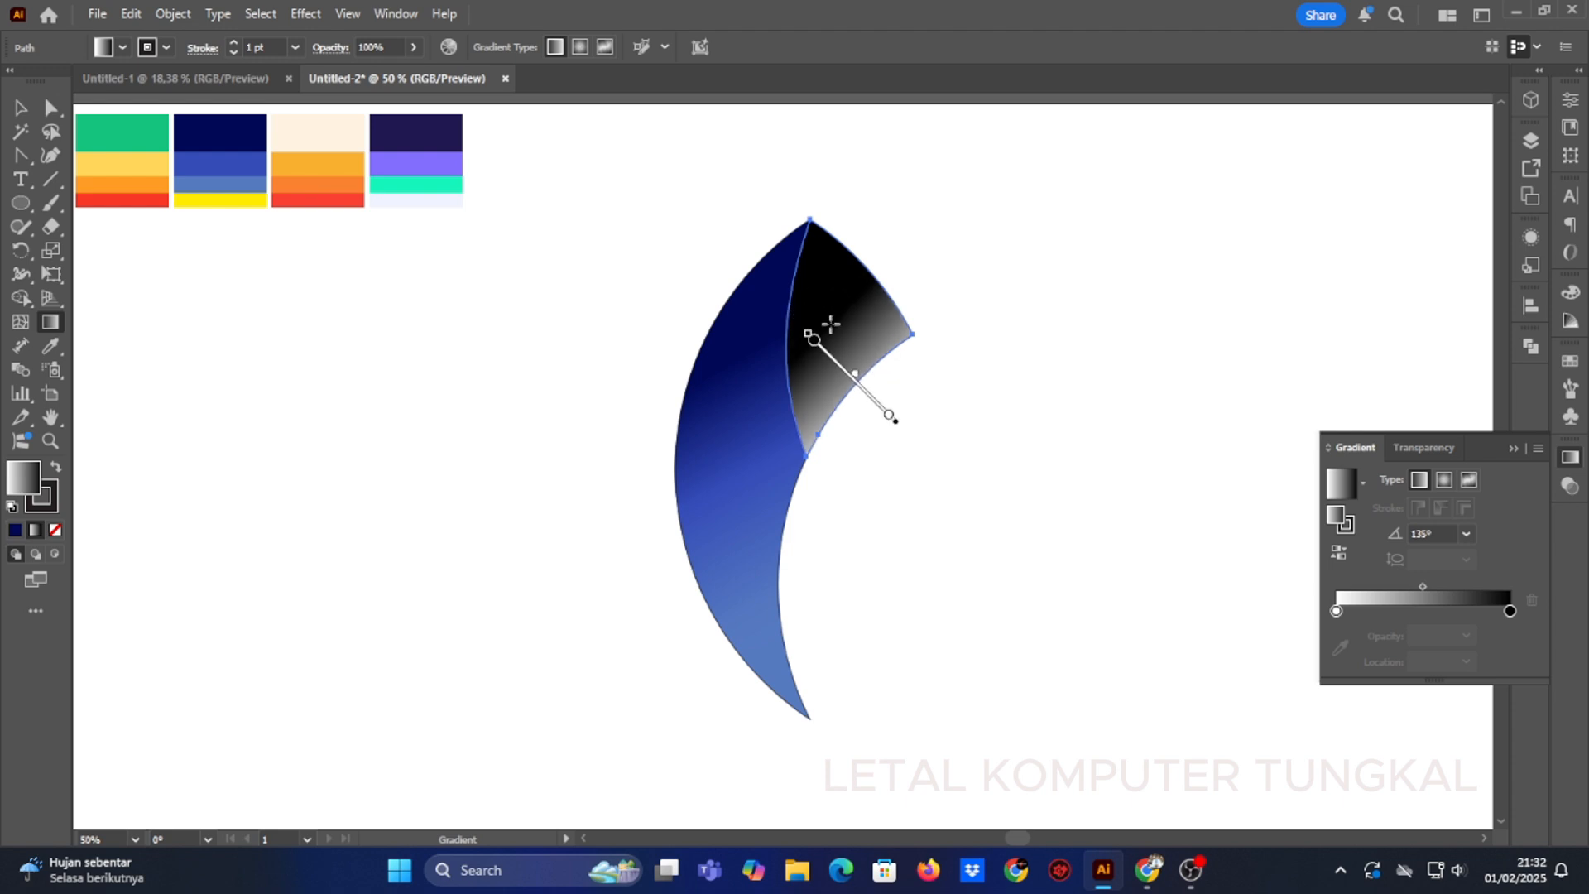
{"action": "mouse_move", "coordinate": [761, 236]}
{"action": "left_mouse_down"}
{"action": "mouse_move", "coordinate": [868, 364]}
{"action": "mouse_move", "coordinate": [886, 330]}
{"action": "mouse_move", "coordinate": [893, 346]}
{"action": "left_mouse_up"}
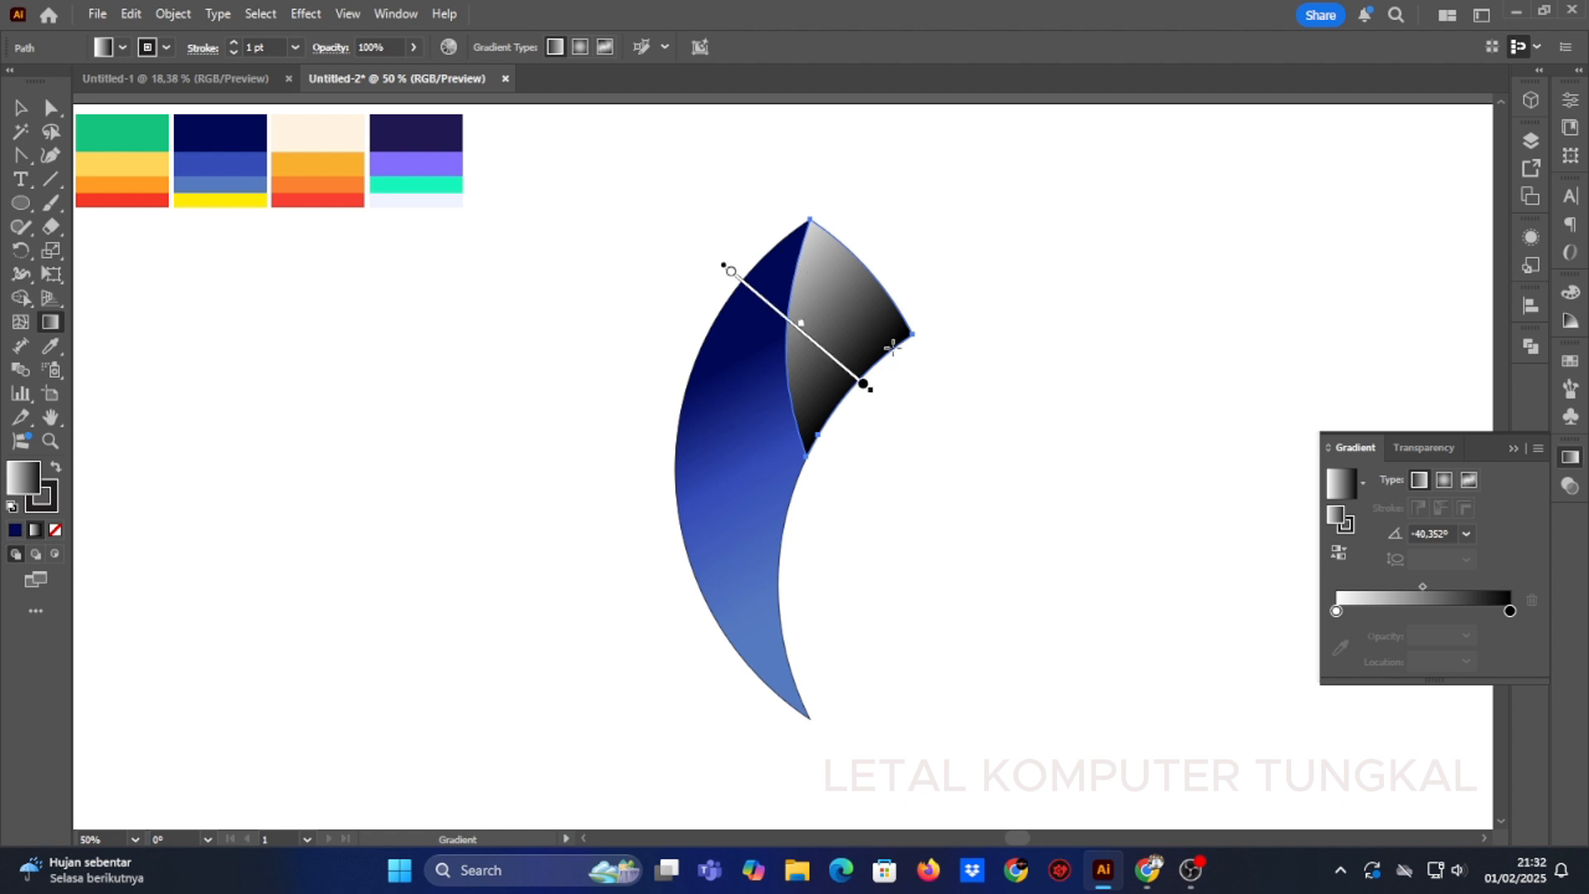
Step: Recolour the upper-right section's gradient with colours sampled from the blue palette, yellow for the white stop and navy for the black stop
{"action": "double_click", "coordinate": [1337, 611]}
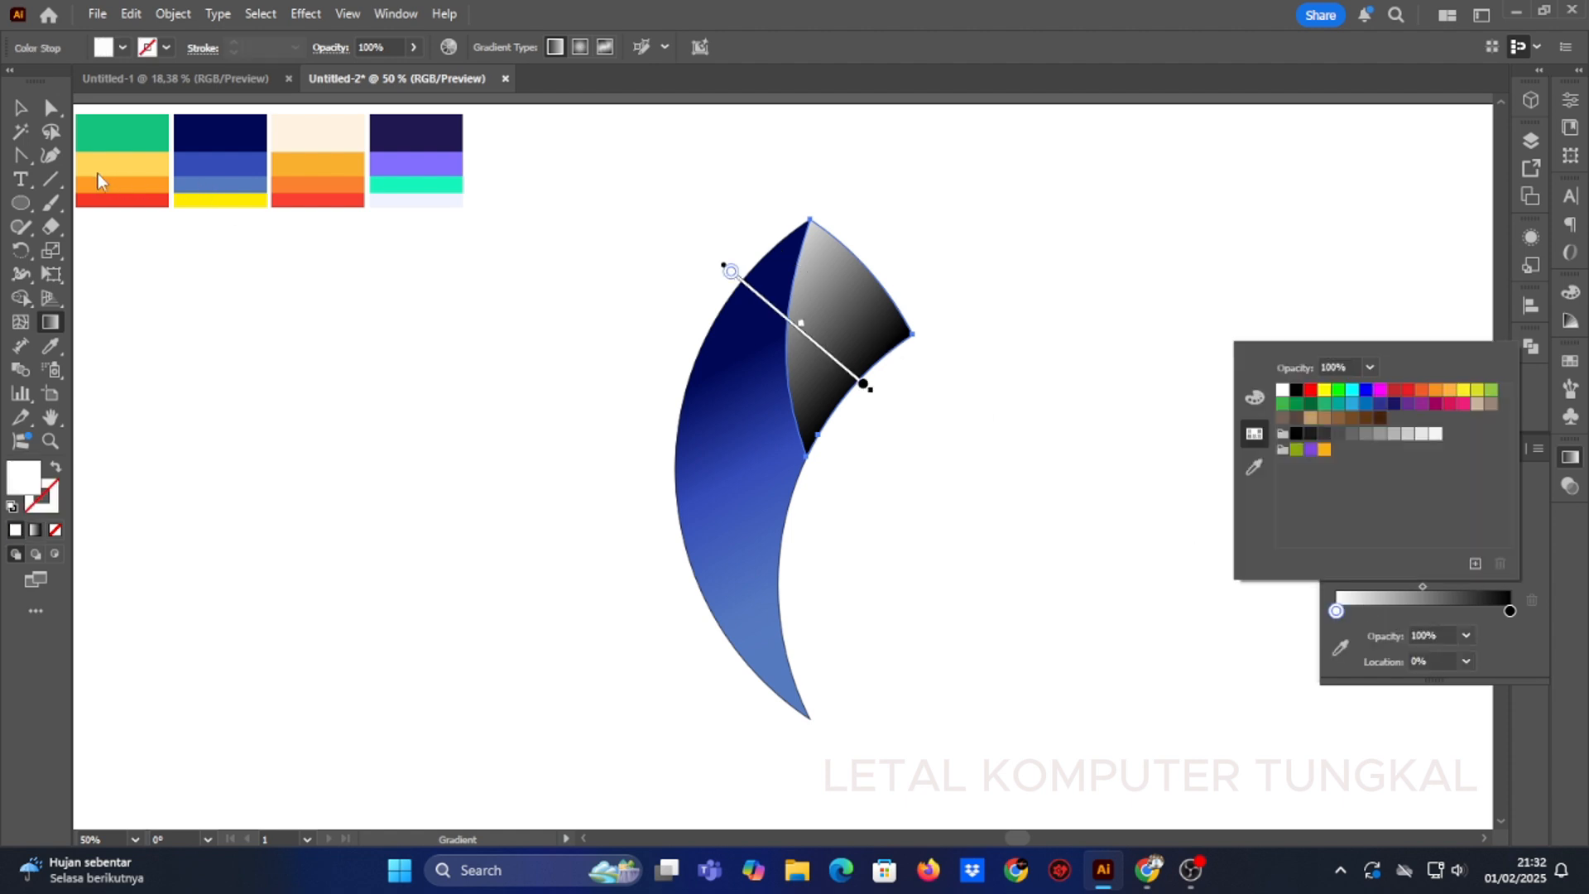
{"action": "left_click", "coordinate": [1255, 467]}
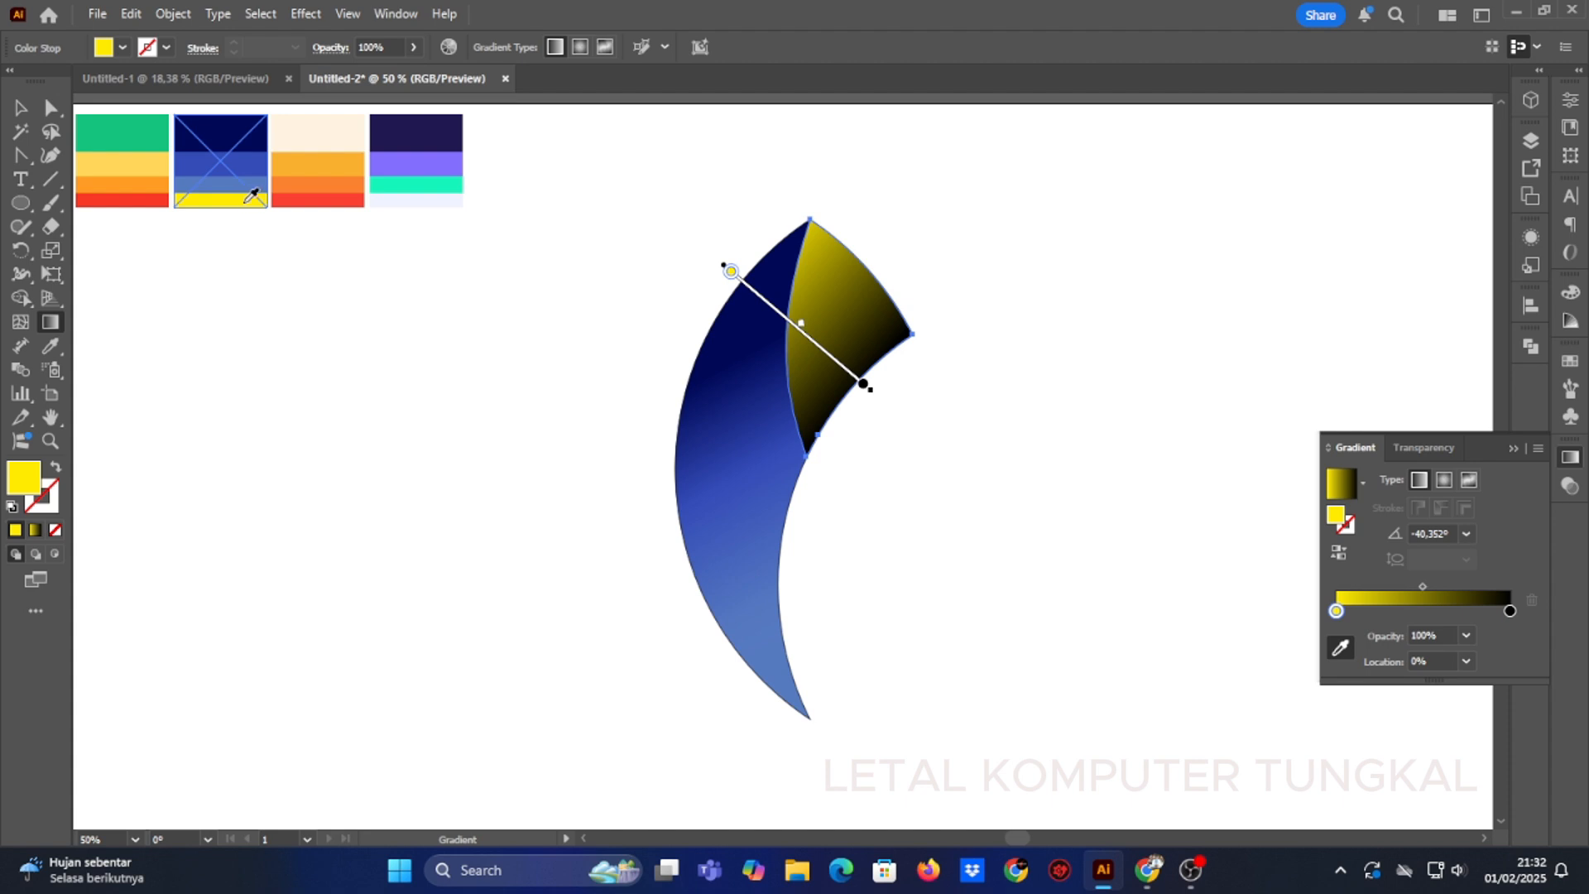
{"action": "double_click", "coordinate": [1510, 611]}
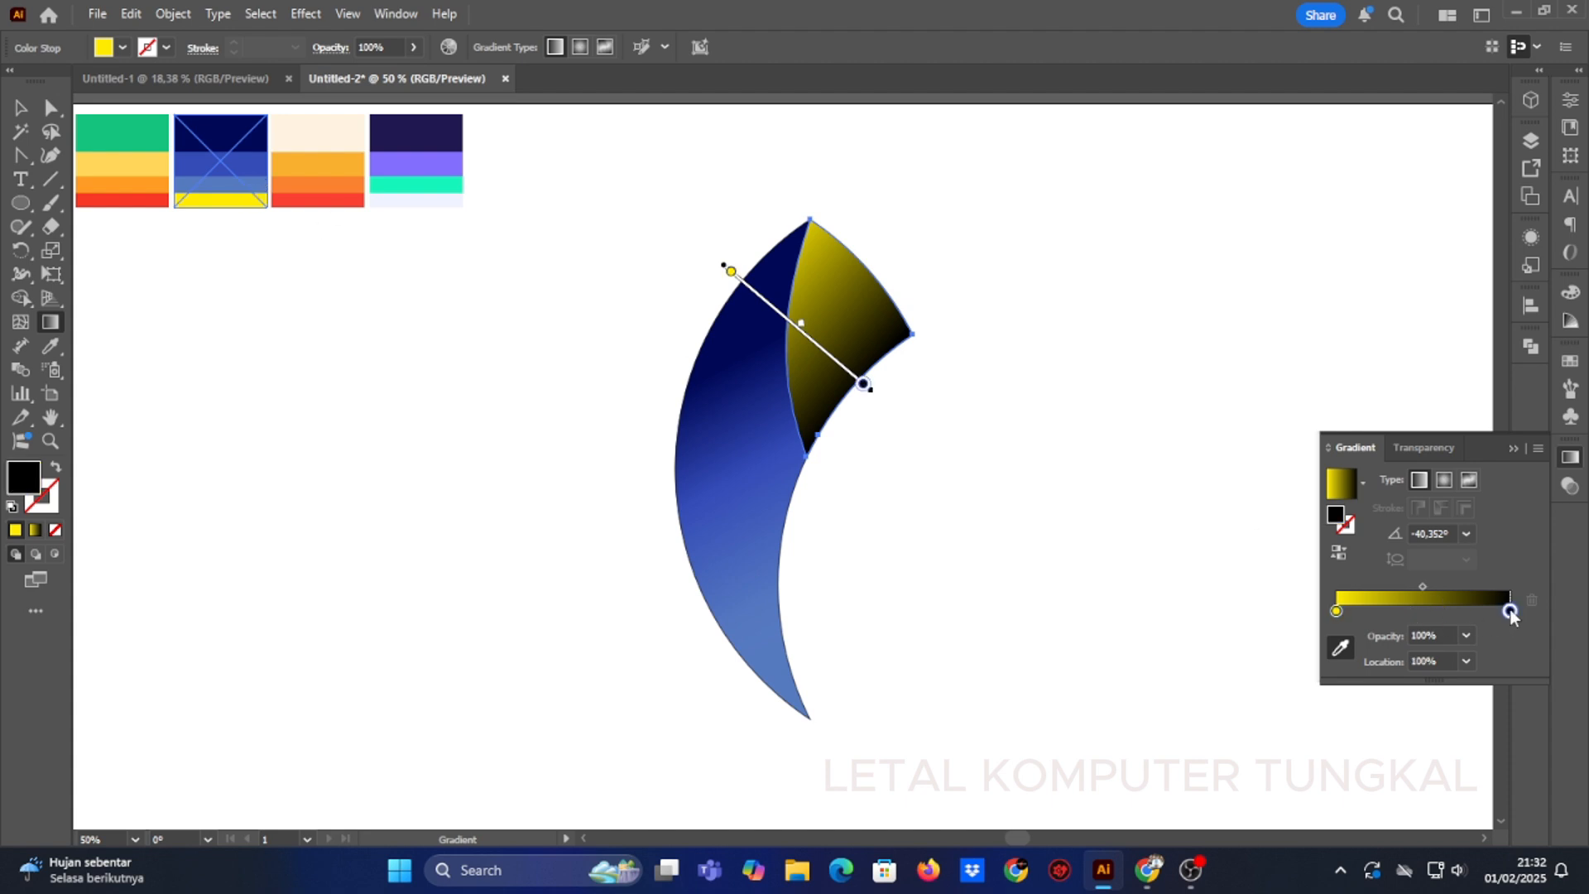
{"action": "left_click", "coordinate": [1259, 469]}
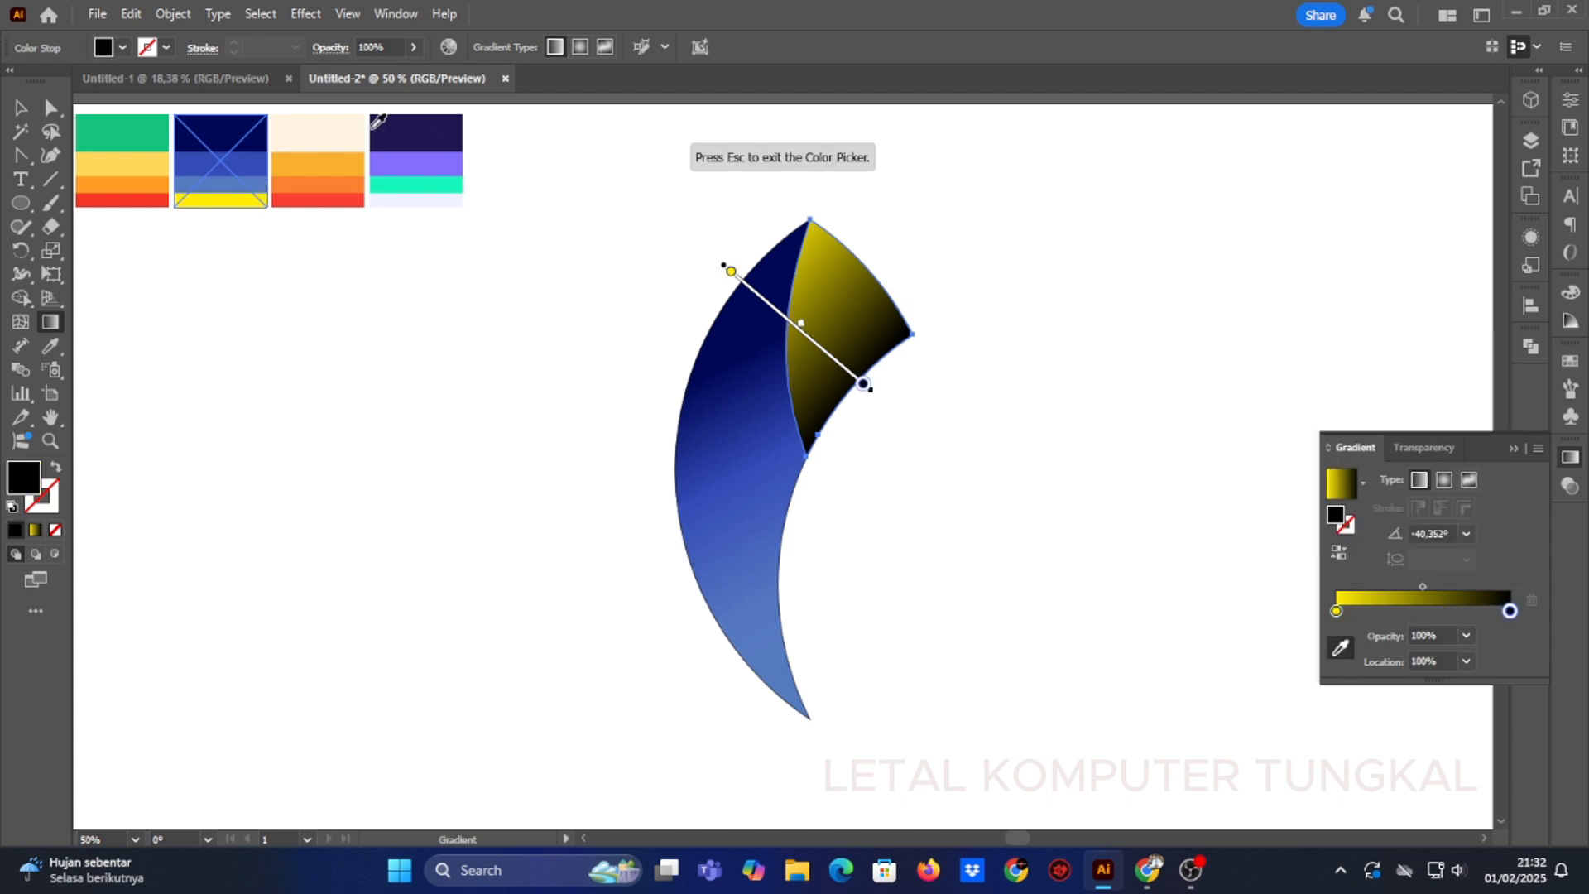
{"action": "left_click", "coordinate": [229, 120]}
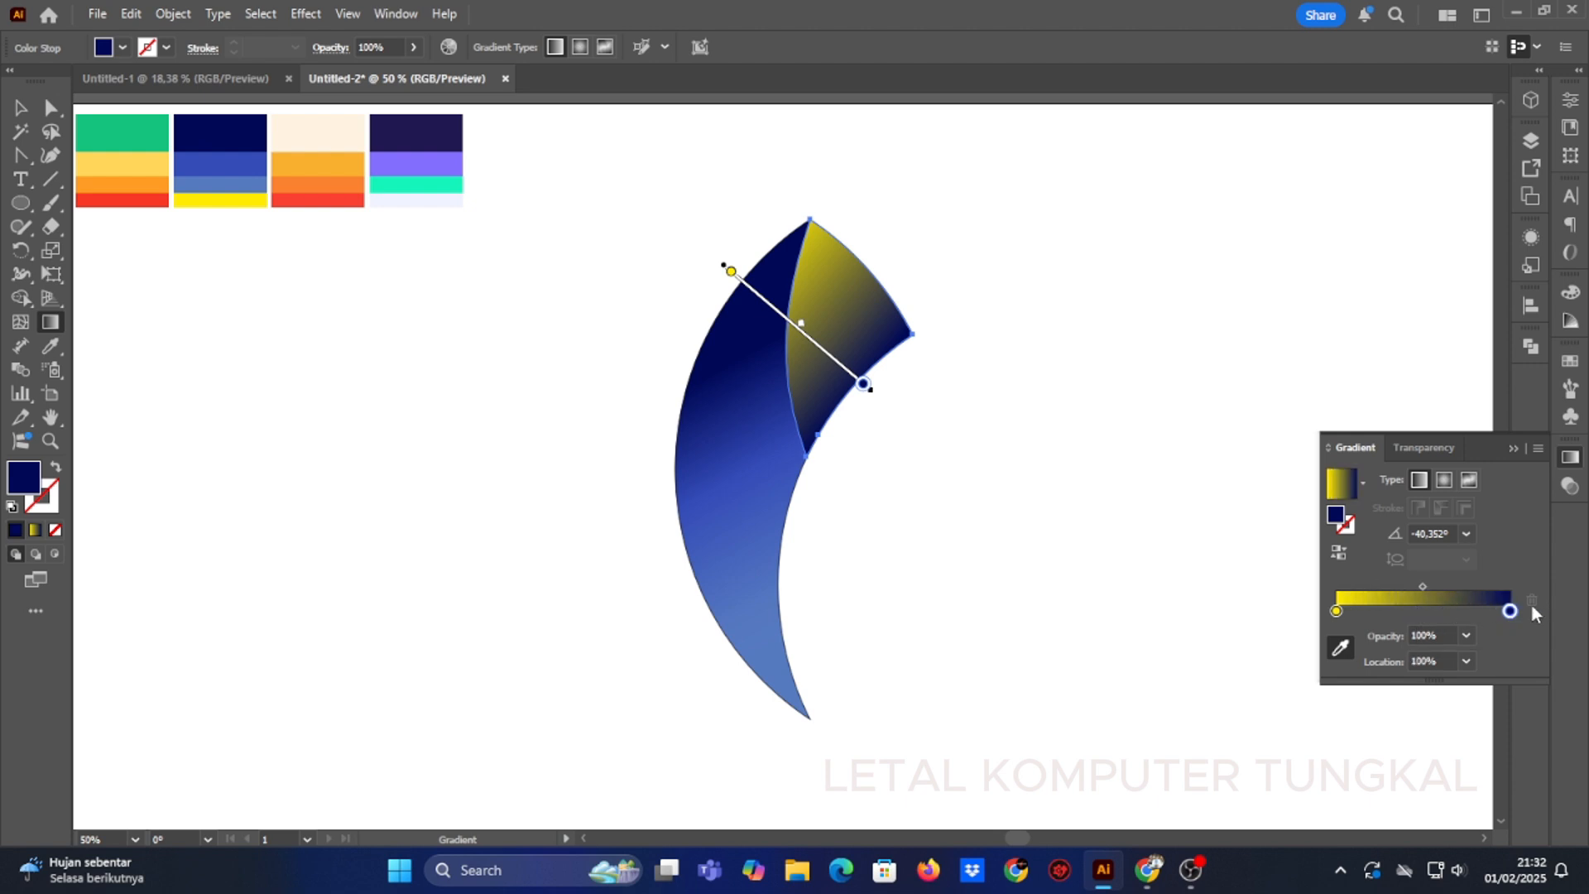
Step: Move the section's navy stop to about 85% and its yellow stop to about 15%, and add another yellow stop at about 44%
{"action": "left_click_drag", "start_coordinate": [1510, 611], "coordinate": [1485, 611]}
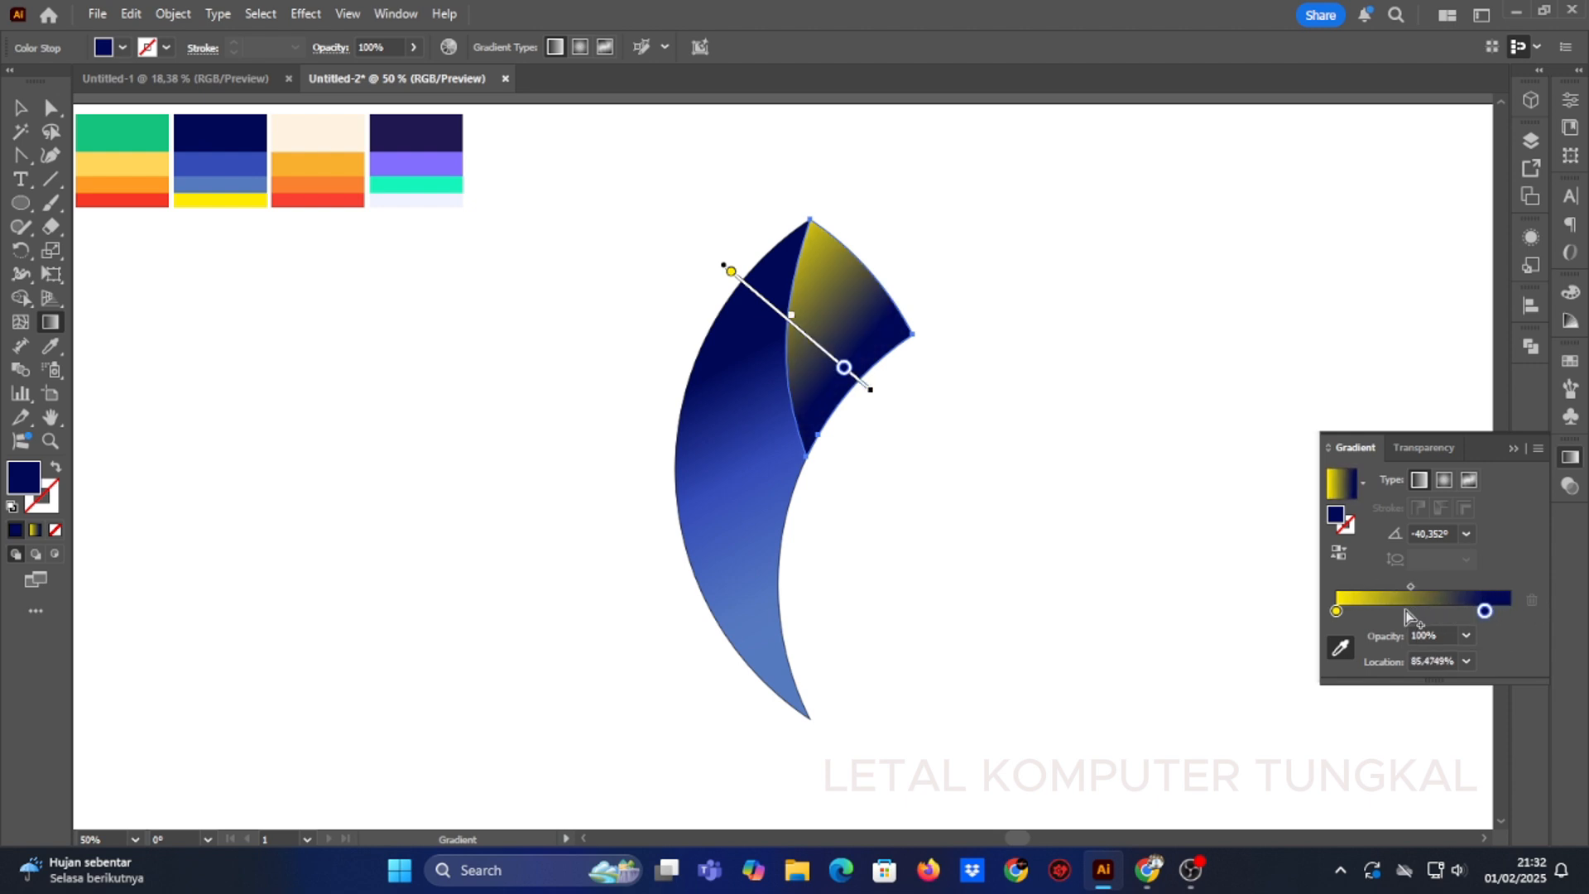
{"action": "left_click_drag", "start_coordinate": [1337, 612], "coordinate": [1364, 613]}
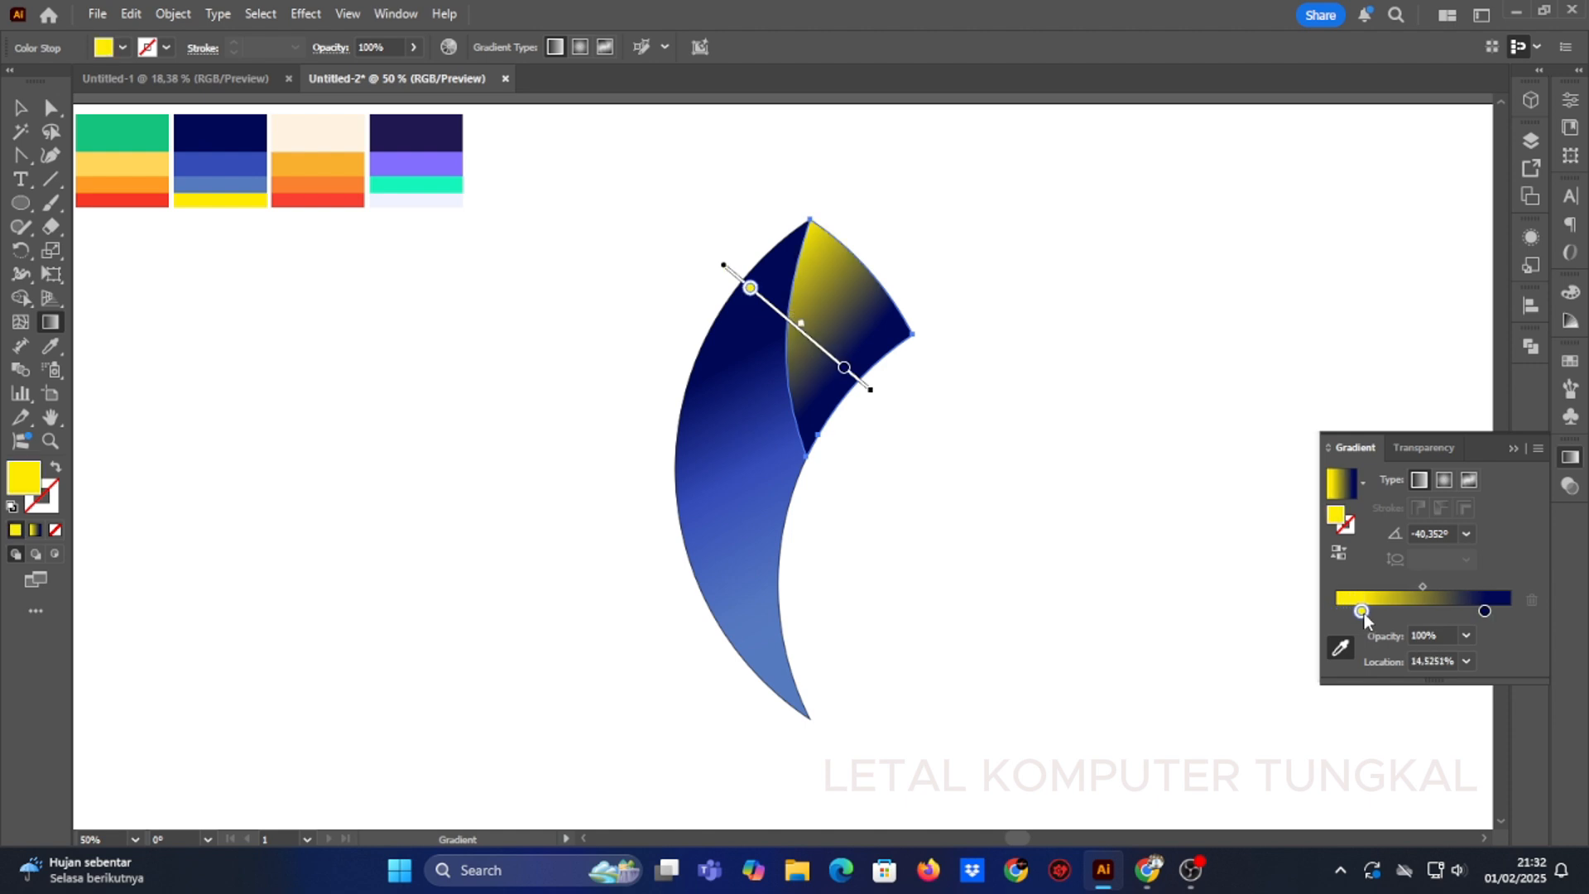
{"action": "left_click", "coordinate": [1414, 610]}
{"action": "double_click", "coordinate": [1414, 611]}
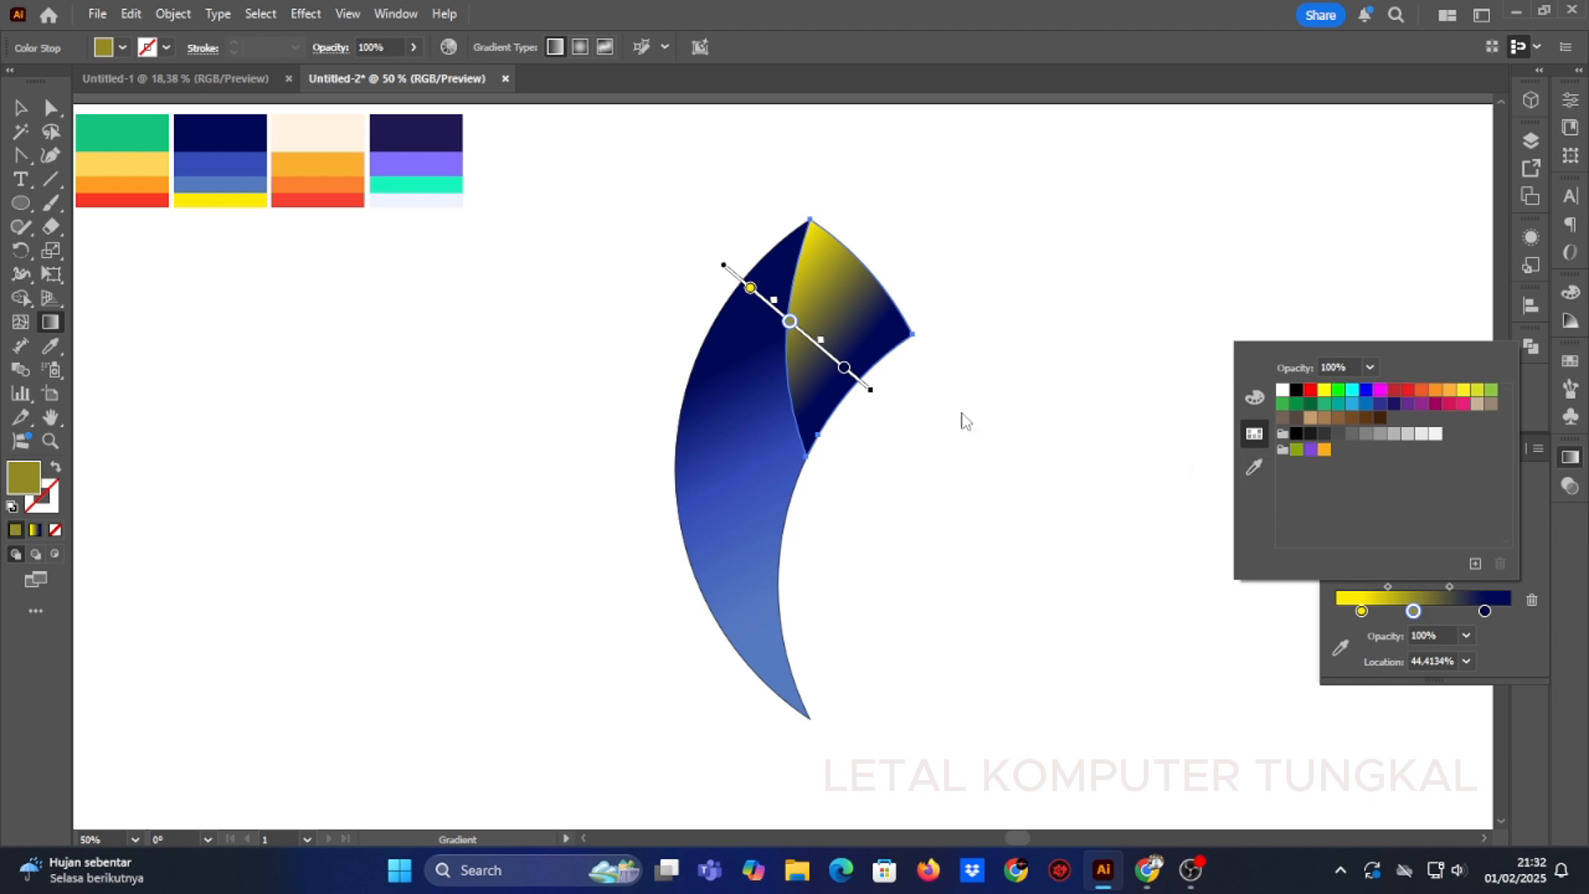
{"action": "left_click", "coordinate": [1255, 467]}
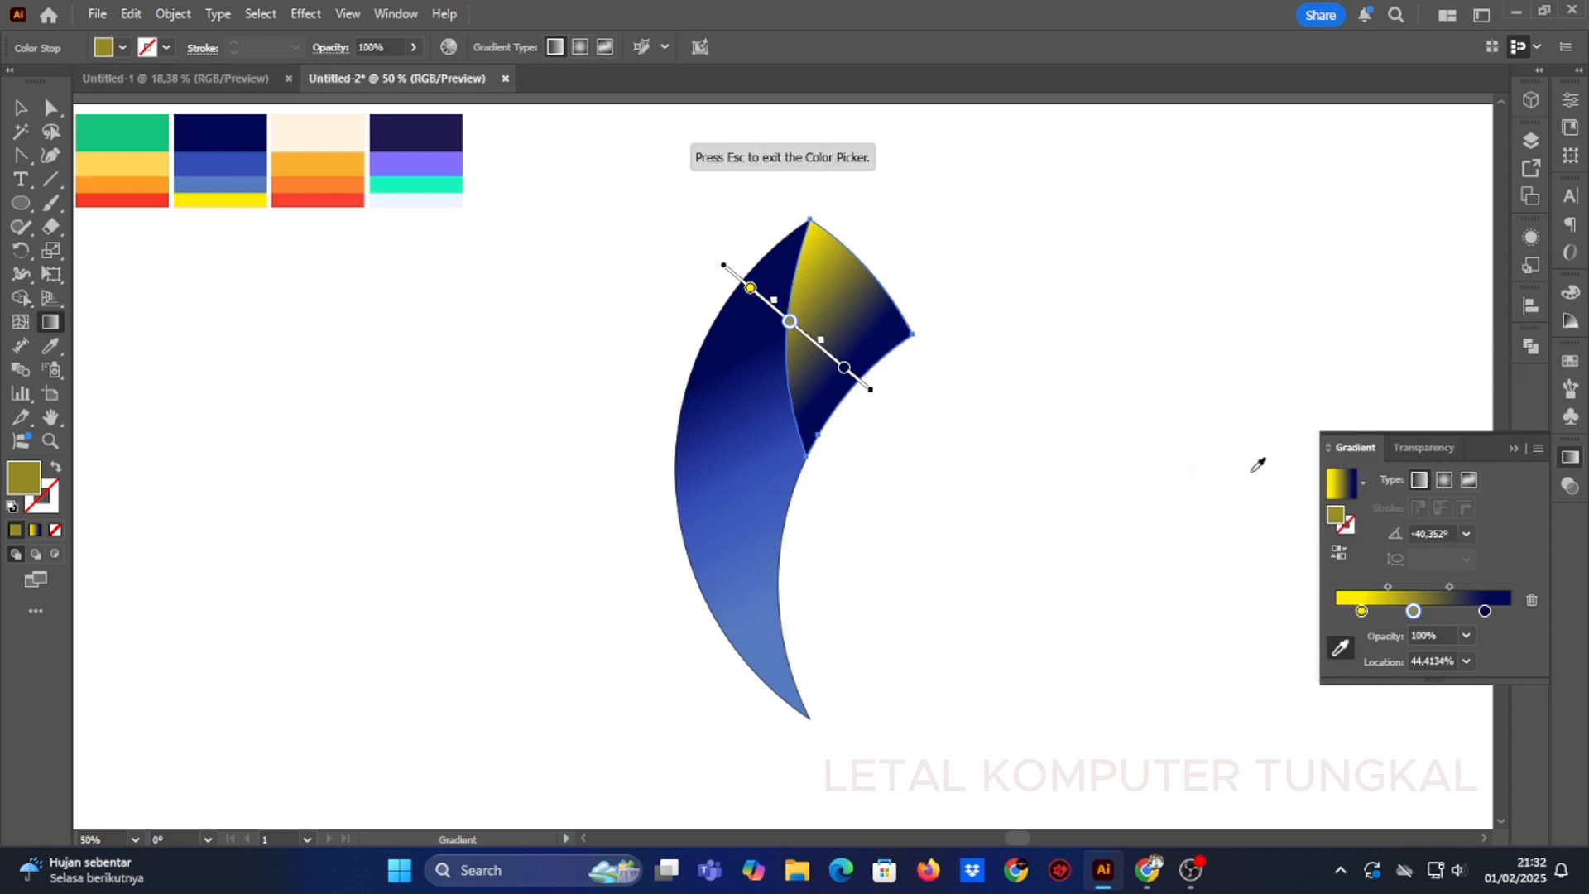
{"action": "left_click", "coordinate": [221, 198]}
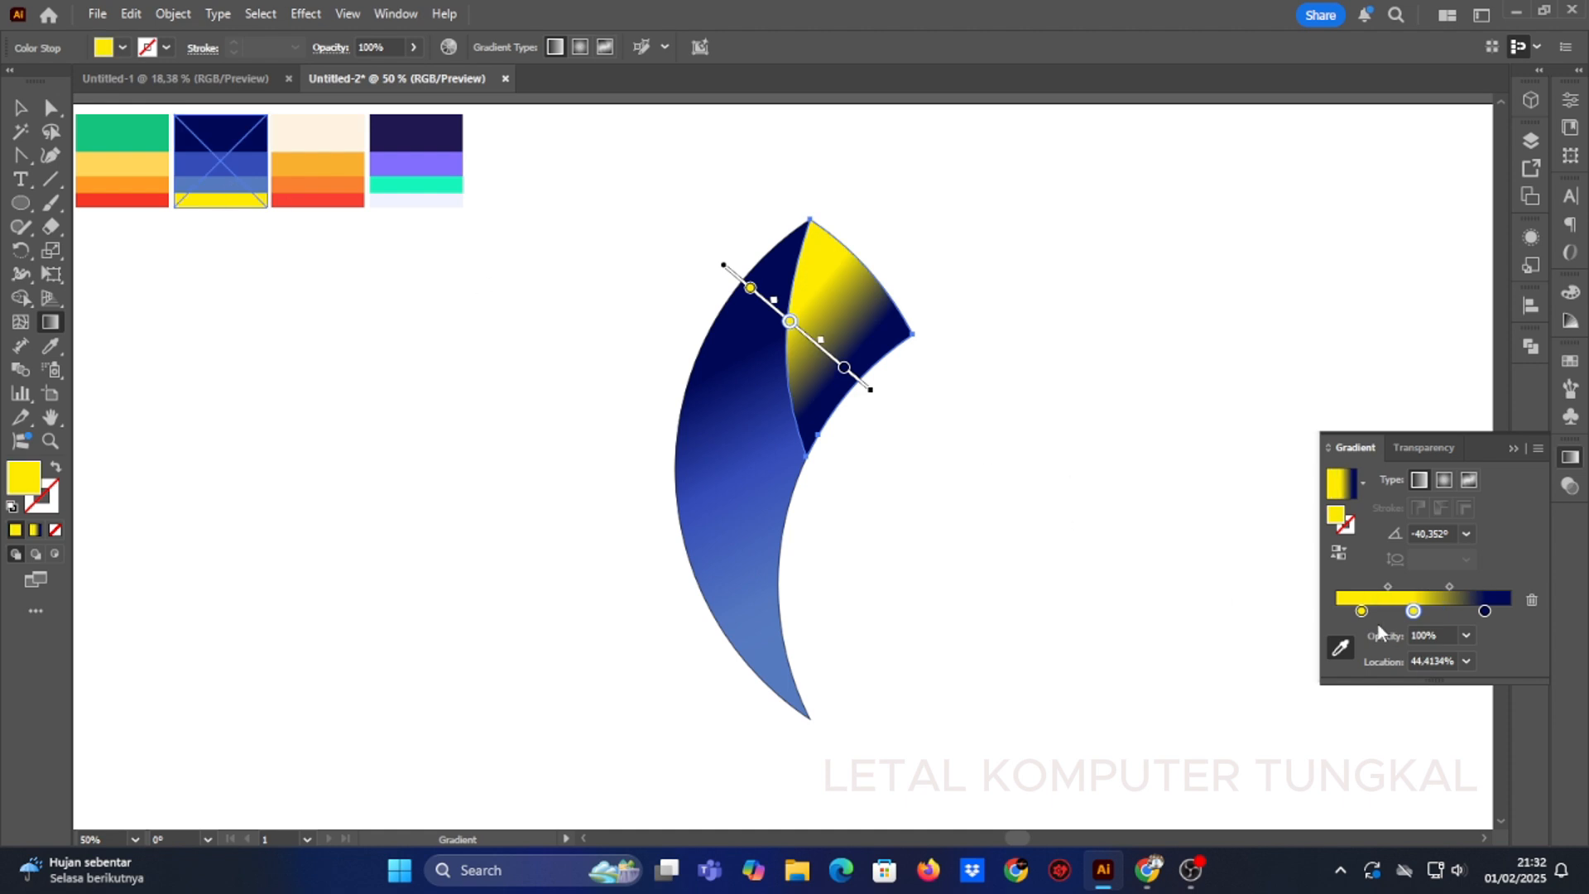
Step: Move the upper-right section's first yellow stop to about 7%, its second yellow stop to about 57% and the navy stop to about 95%
{"action": "left_click_drag", "start_coordinate": [1362, 612], "coordinate": [1396, 613]}
{"action": "left_click", "coordinate": [1414, 612]}
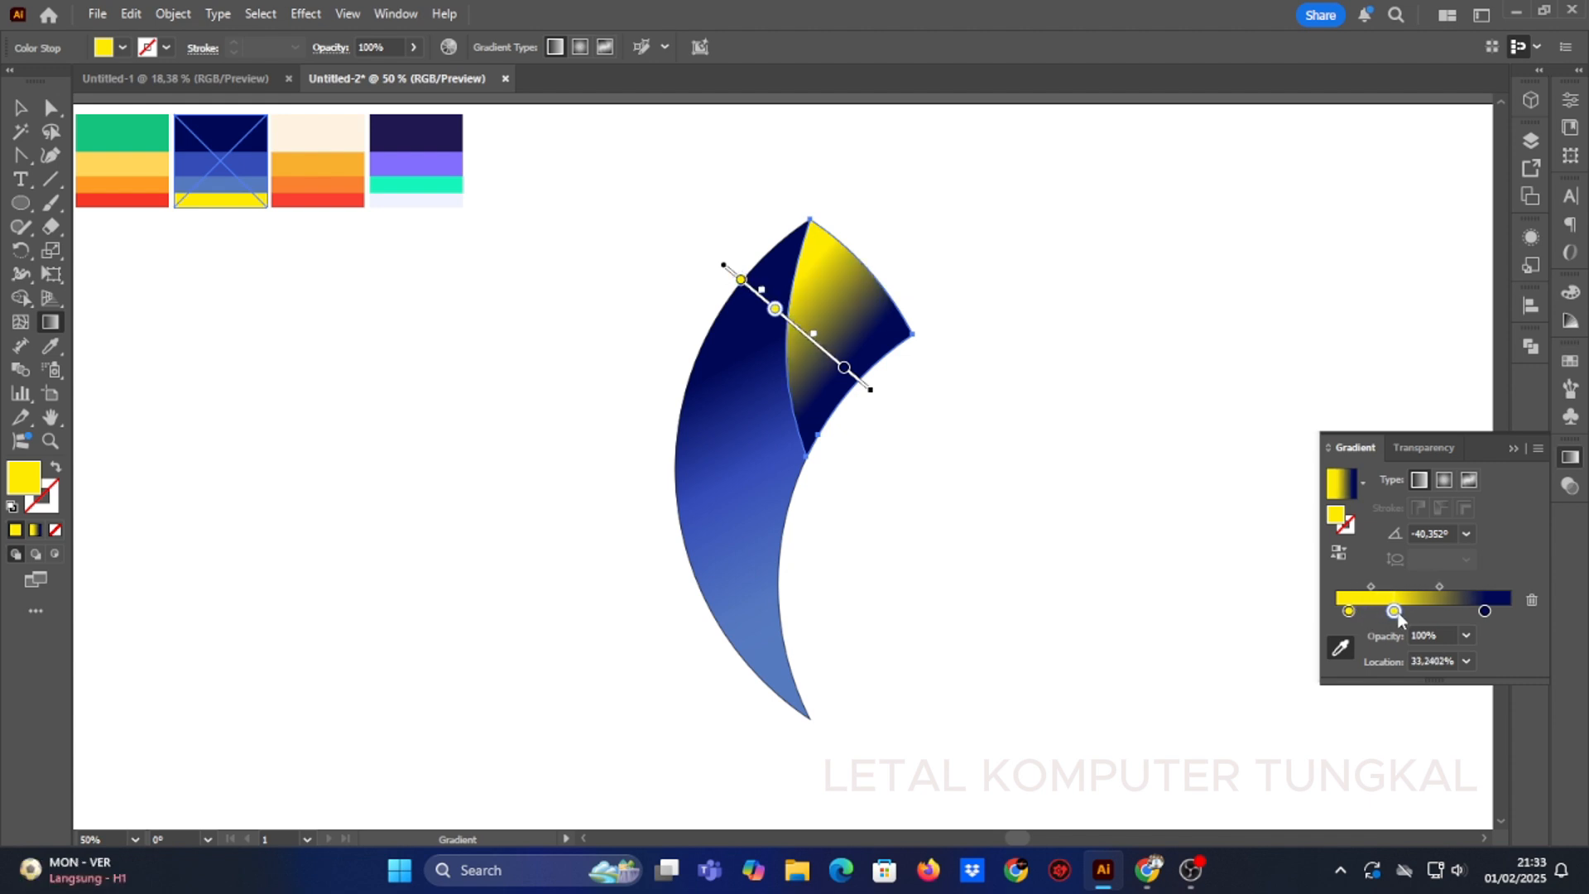
{"action": "left_click", "coordinate": [1351, 612]}
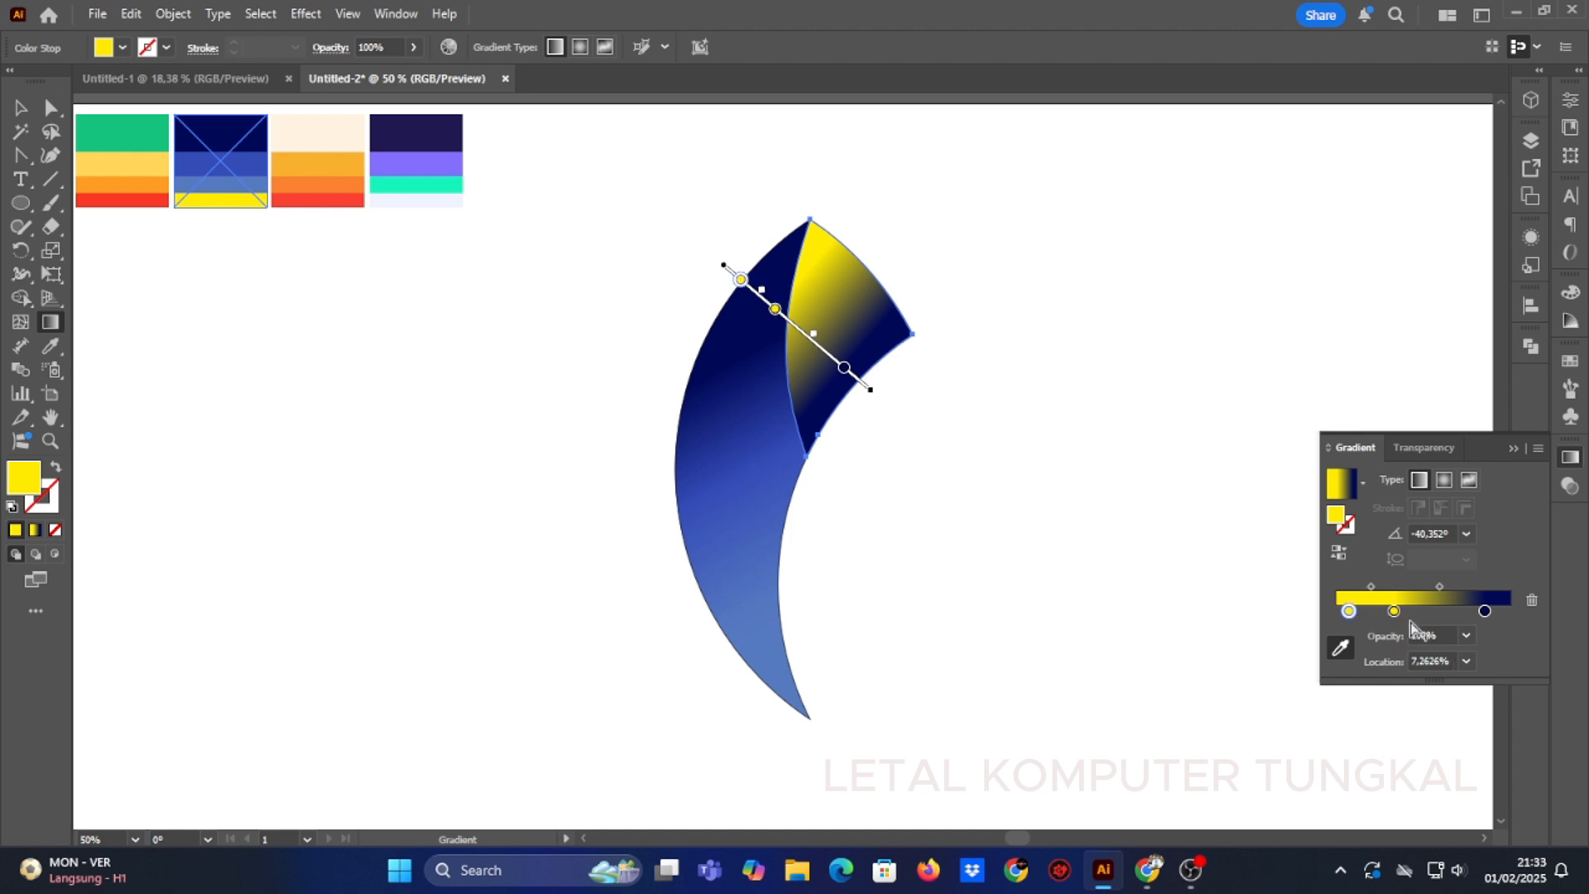
{"action": "mouse_move", "coordinate": [1486, 616]}
{"action": "left_mouse_down"}
{"action": "mouse_move", "coordinate": [1404, 614]}
{"action": "mouse_move", "coordinate": [1507, 621]}
{"action": "left_mouse_up"}
{"action": "left_click", "coordinate": [1395, 614]}
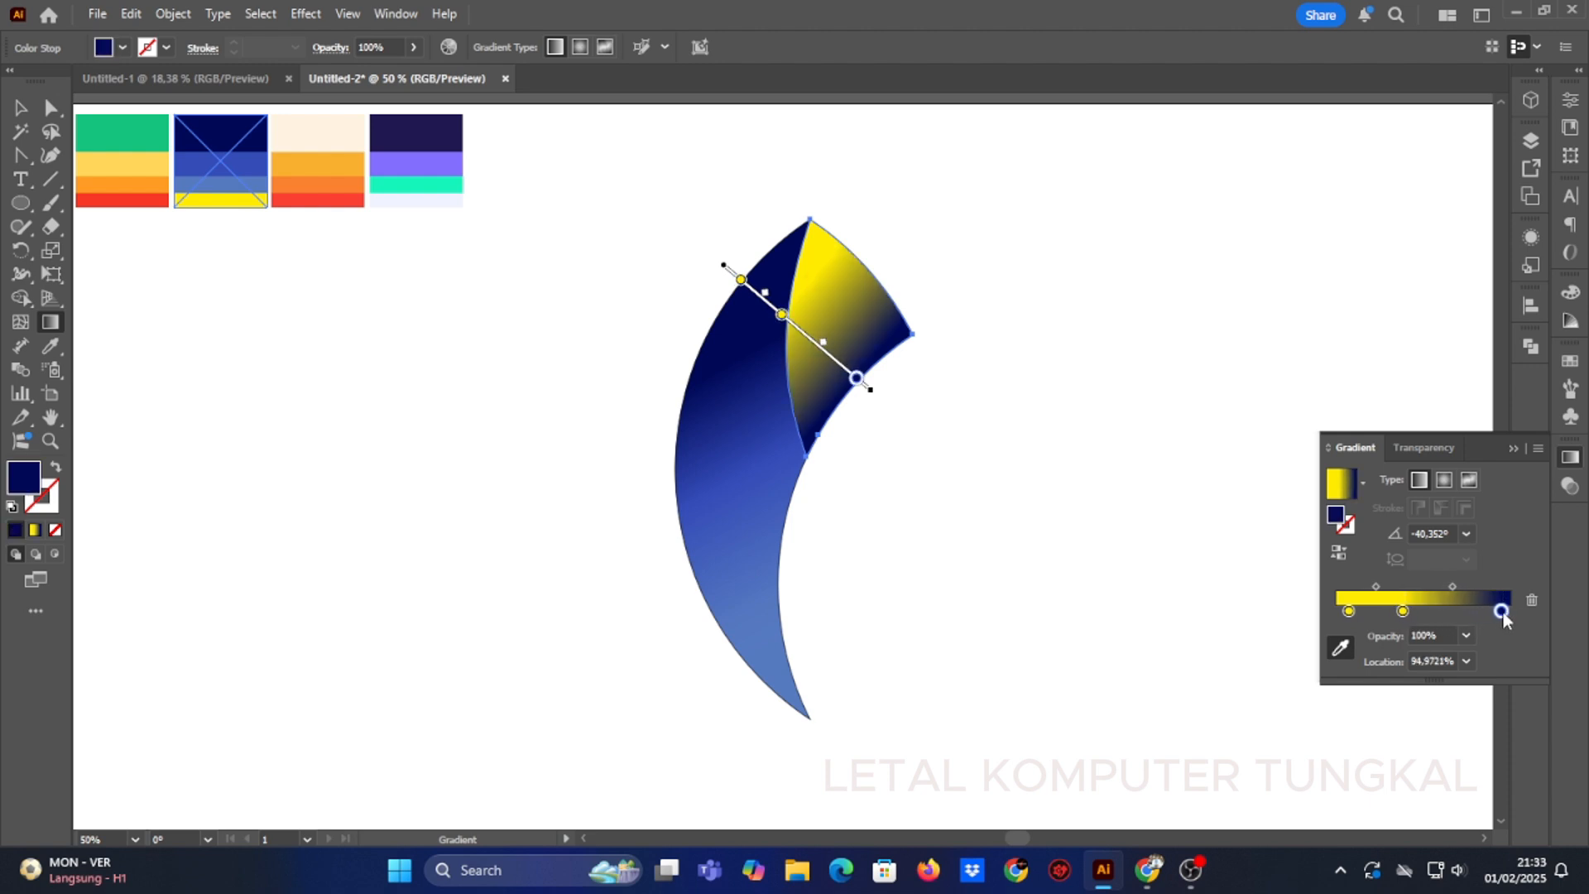
{"action": "left_click_drag", "start_coordinate": [1402, 614], "coordinate": [1438, 619]}
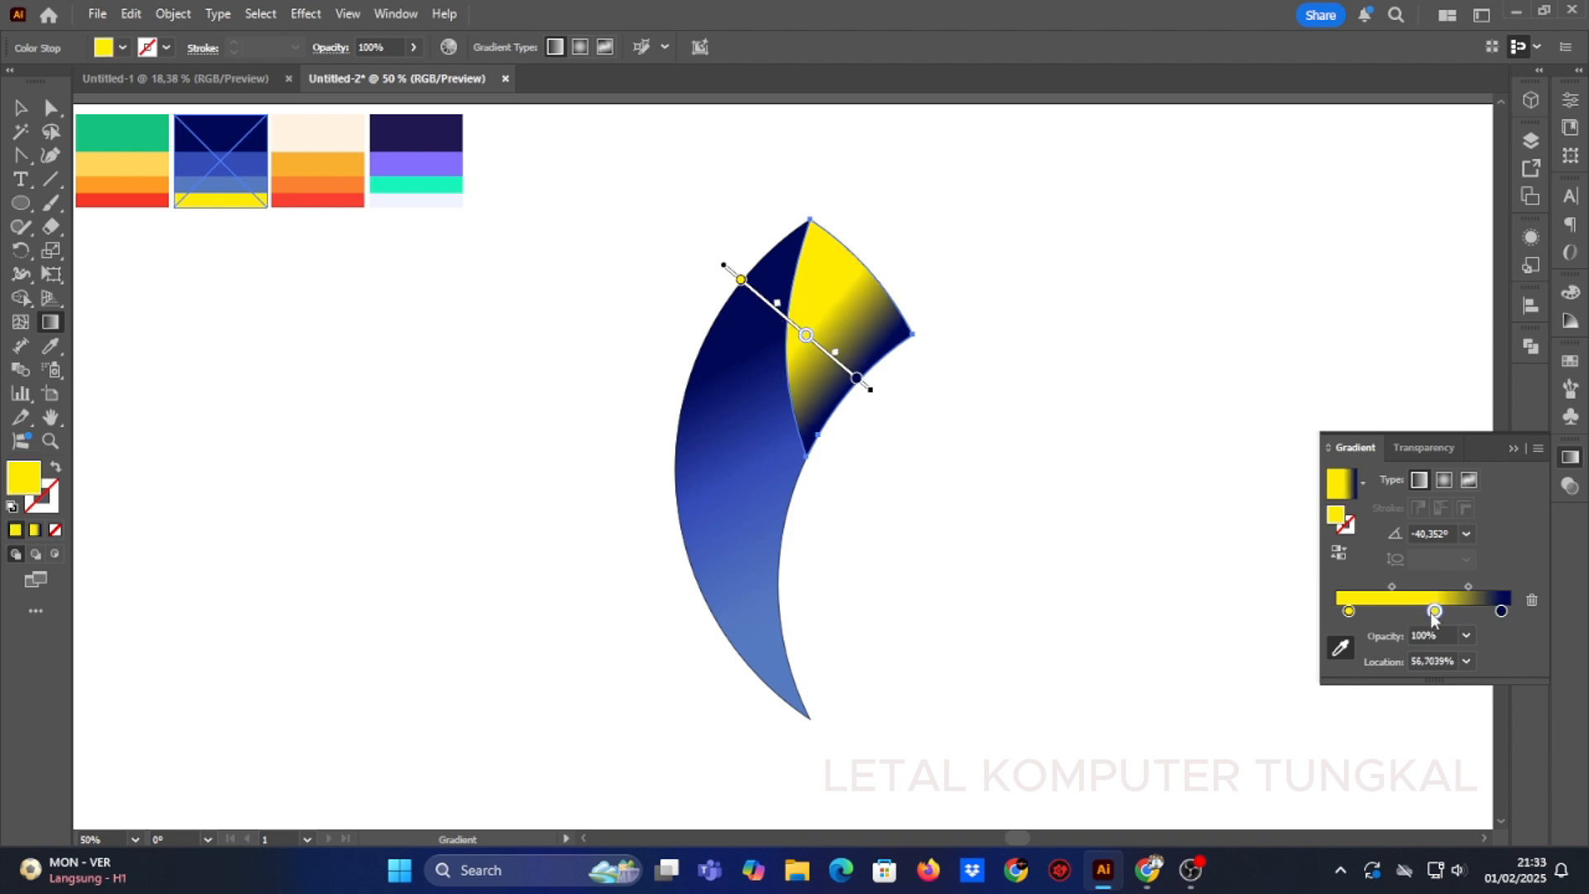
Step: Recolour the section's middle yellow stop with the light blue sampled from the blue palette
{"action": "double_click", "coordinate": [1432, 614]}
{"action": "left_click", "coordinate": [1264, 460]}
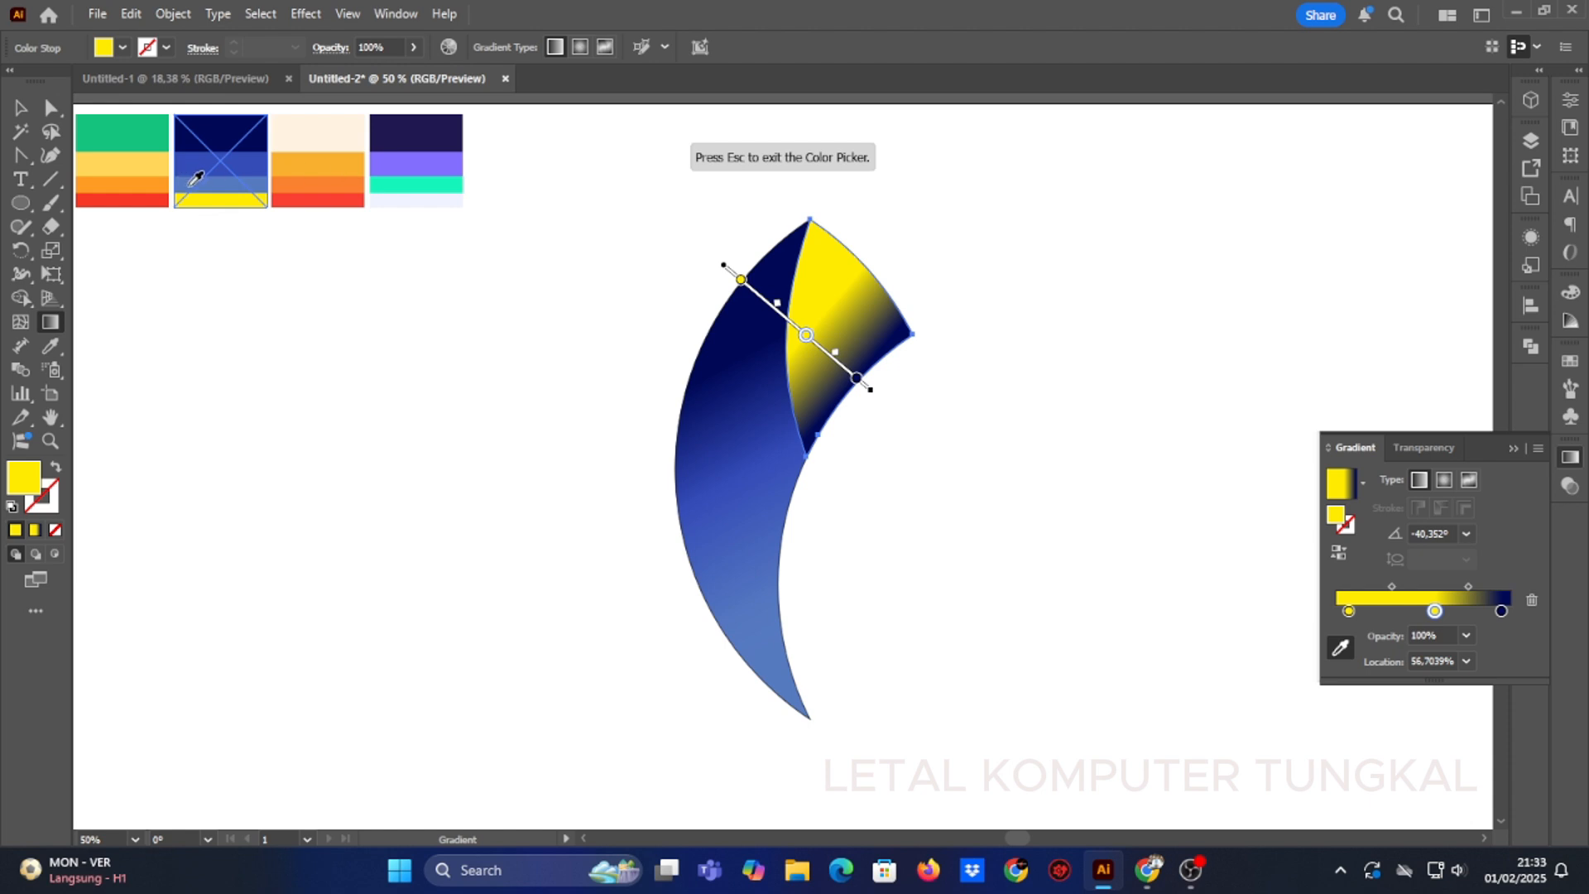
{"action": "left_click", "coordinate": [228, 183]}
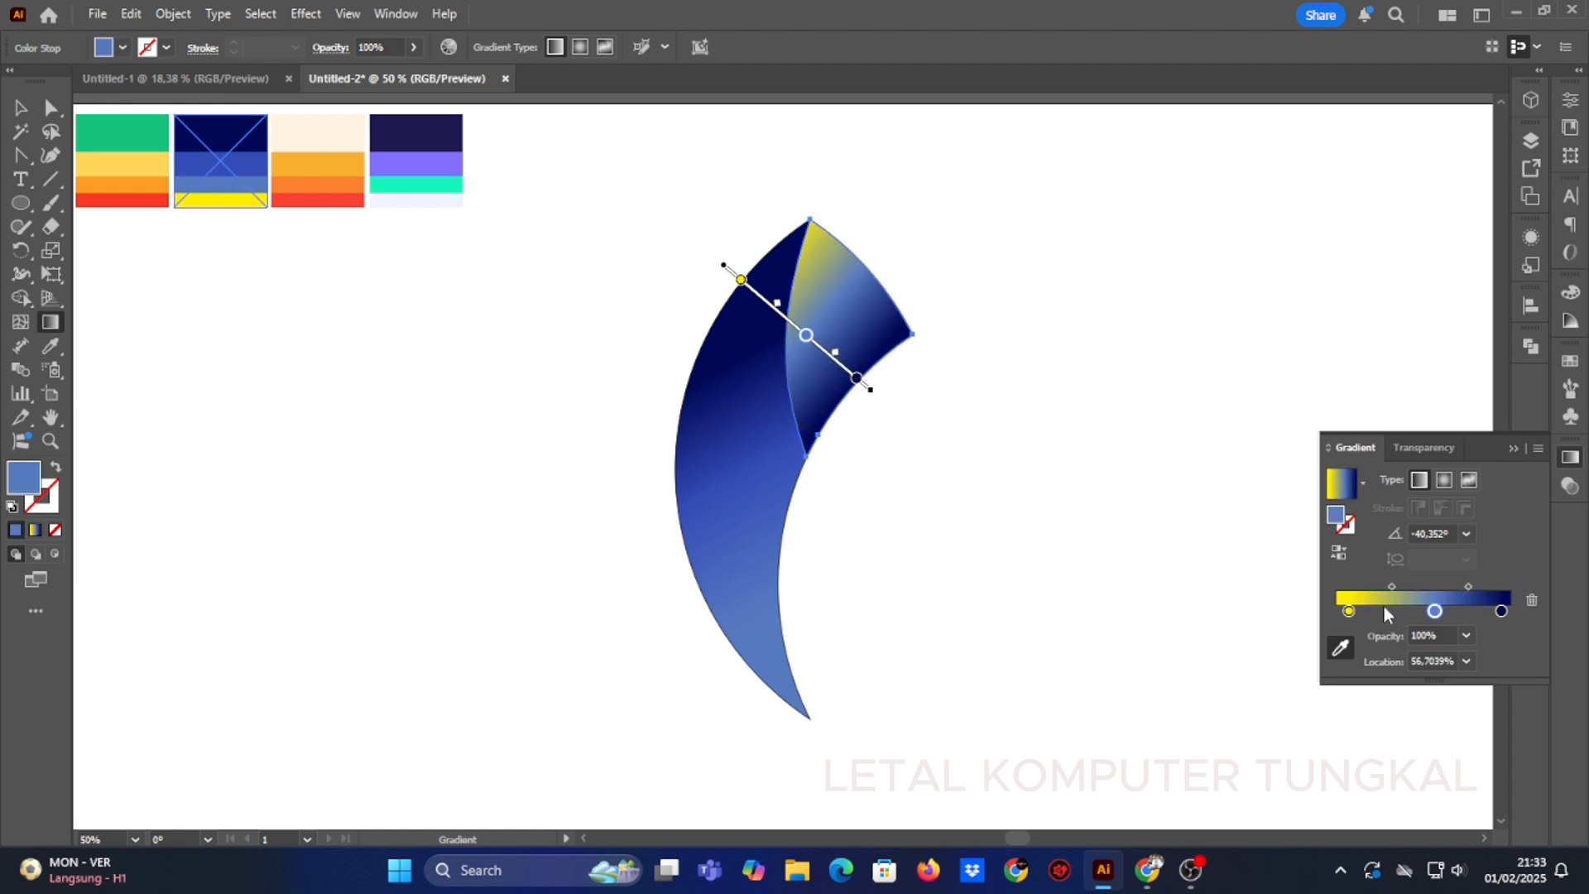
Step: Move the section's yellow stop to about 32%, the light blue stop to about 71% and the navy stop to about 99%, and deselect it
{"action": "left_click_drag", "start_coordinate": [1350, 613], "coordinate": [1396, 620]}
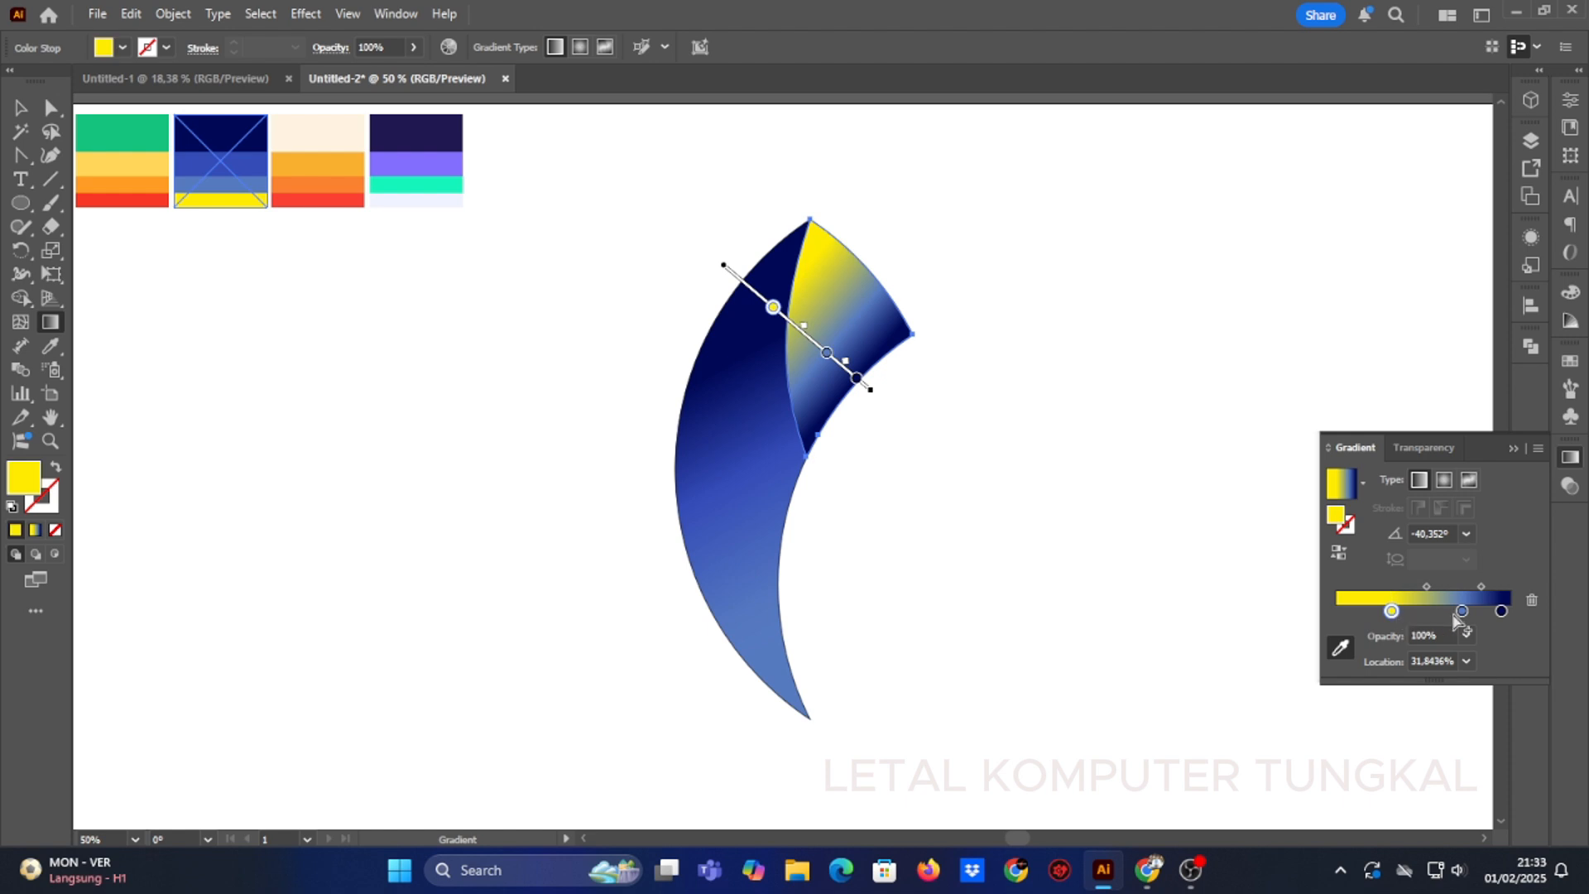
{"action": "left_click_drag", "start_coordinate": [1503, 614], "coordinate": [1510, 612]}
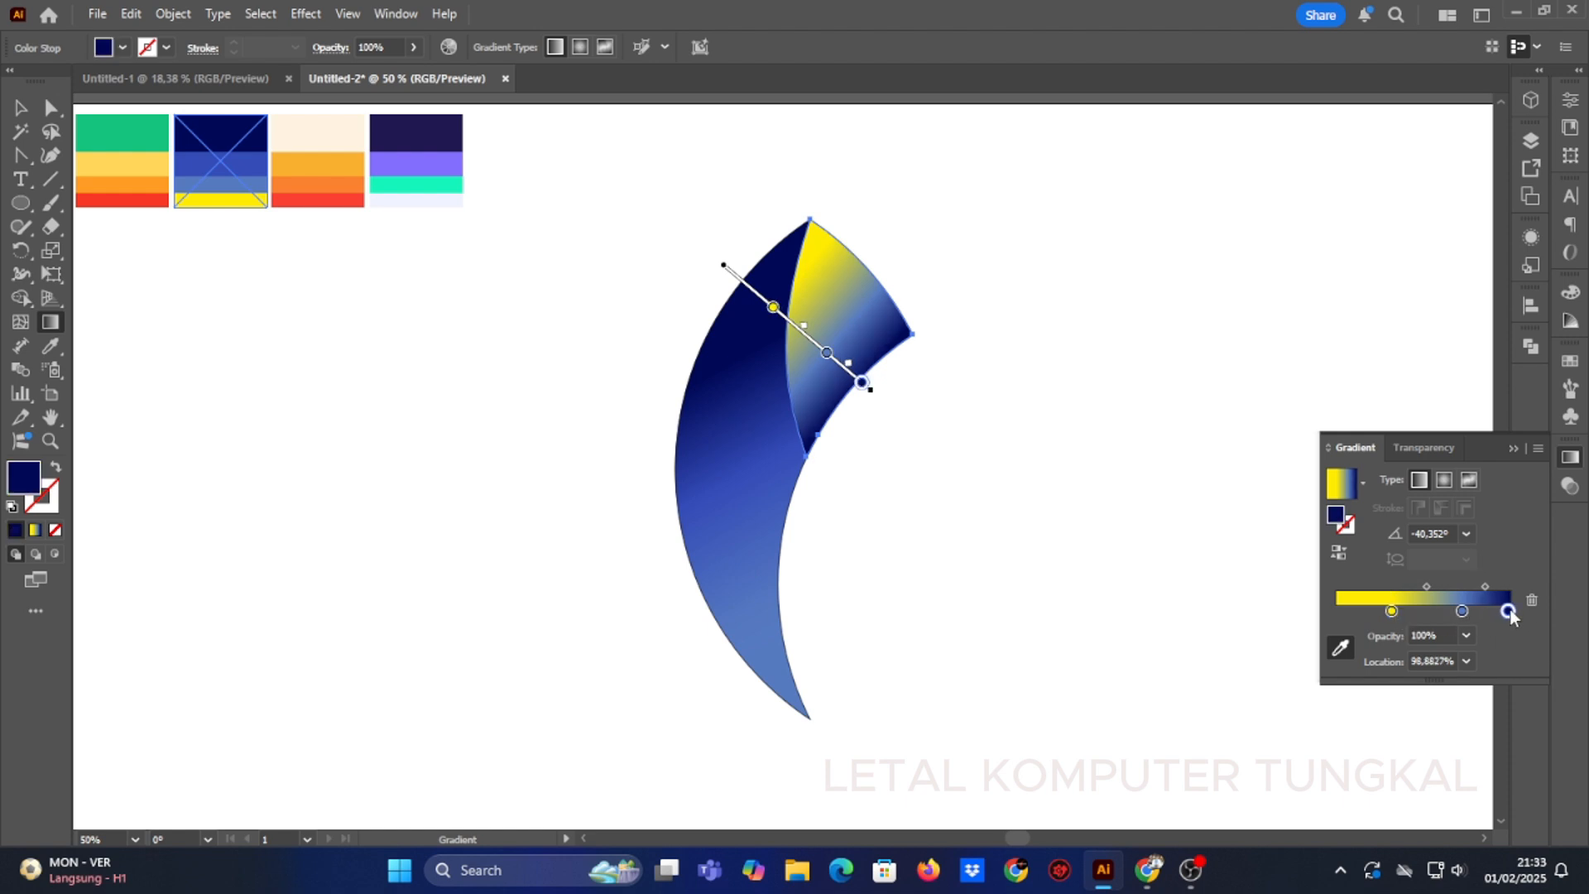
{"action": "left_click", "coordinate": [1461, 611]}
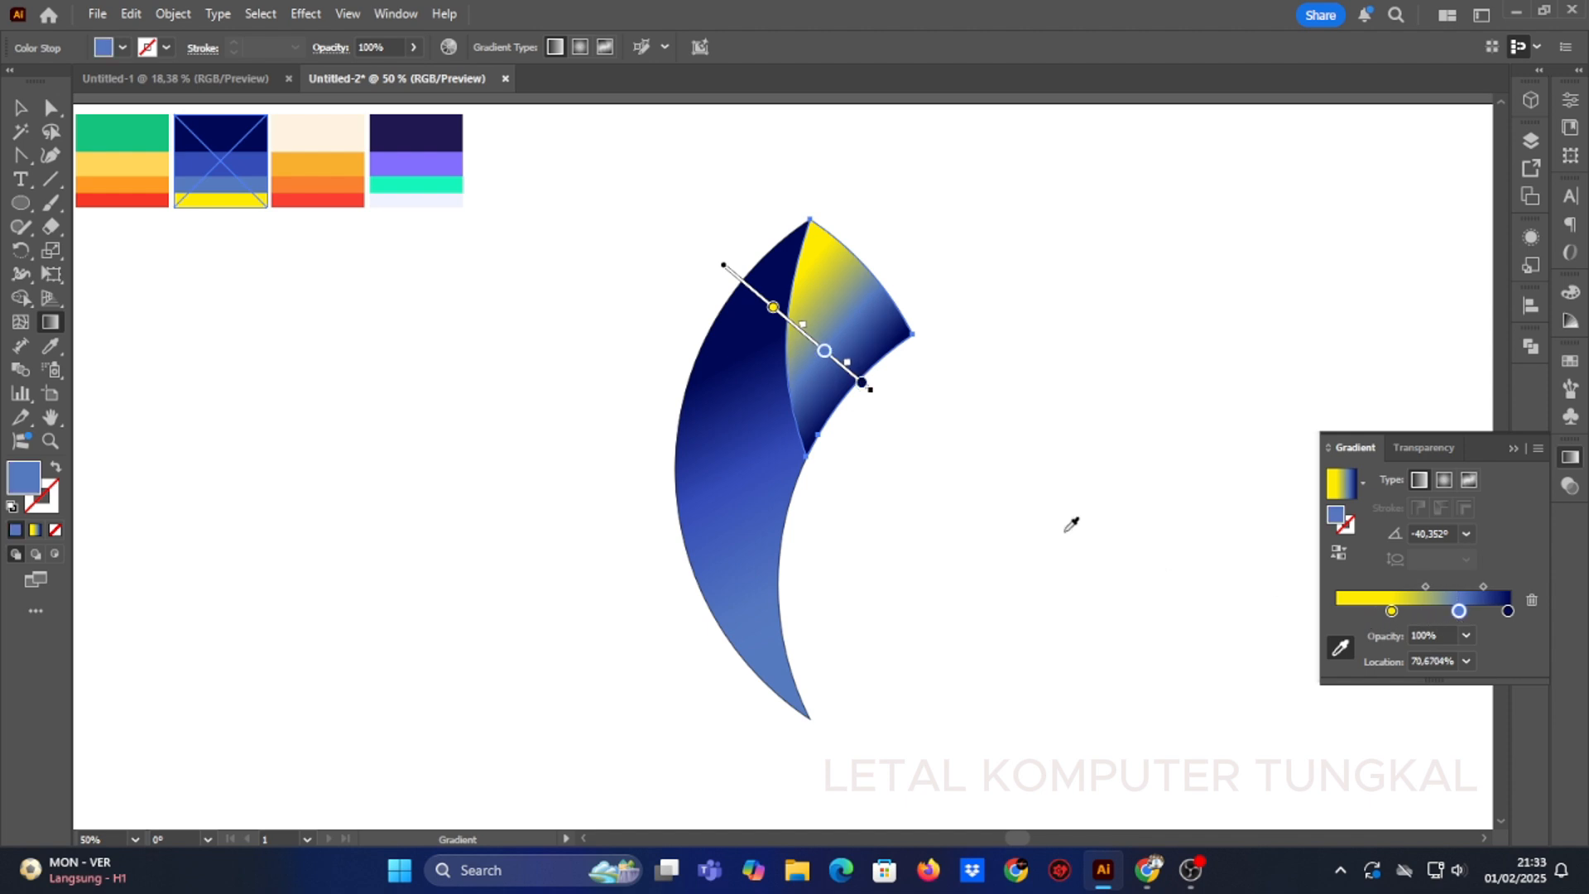
{"action": "left_click", "coordinate": [24, 111]}
{"action": "left_click", "coordinate": [962, 487]}
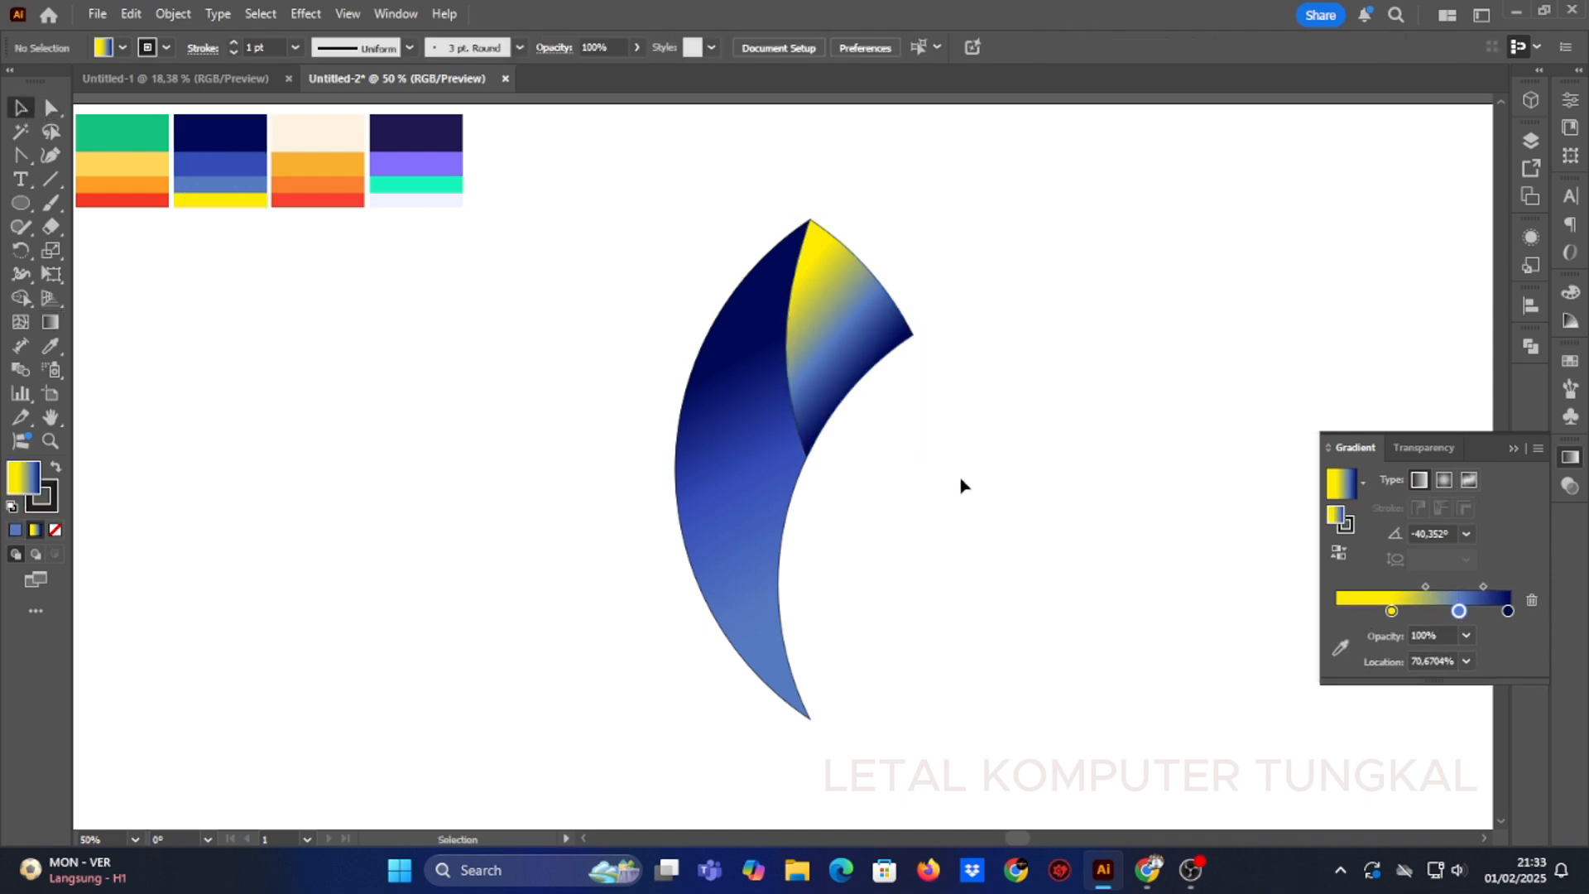
Step: Select both petal pieces and make a copy rotated -30° about the petal's bottom tip
{"action": "left_click_drag", "start_coordinate": [539, 204], "coordinate": [987, 734]}
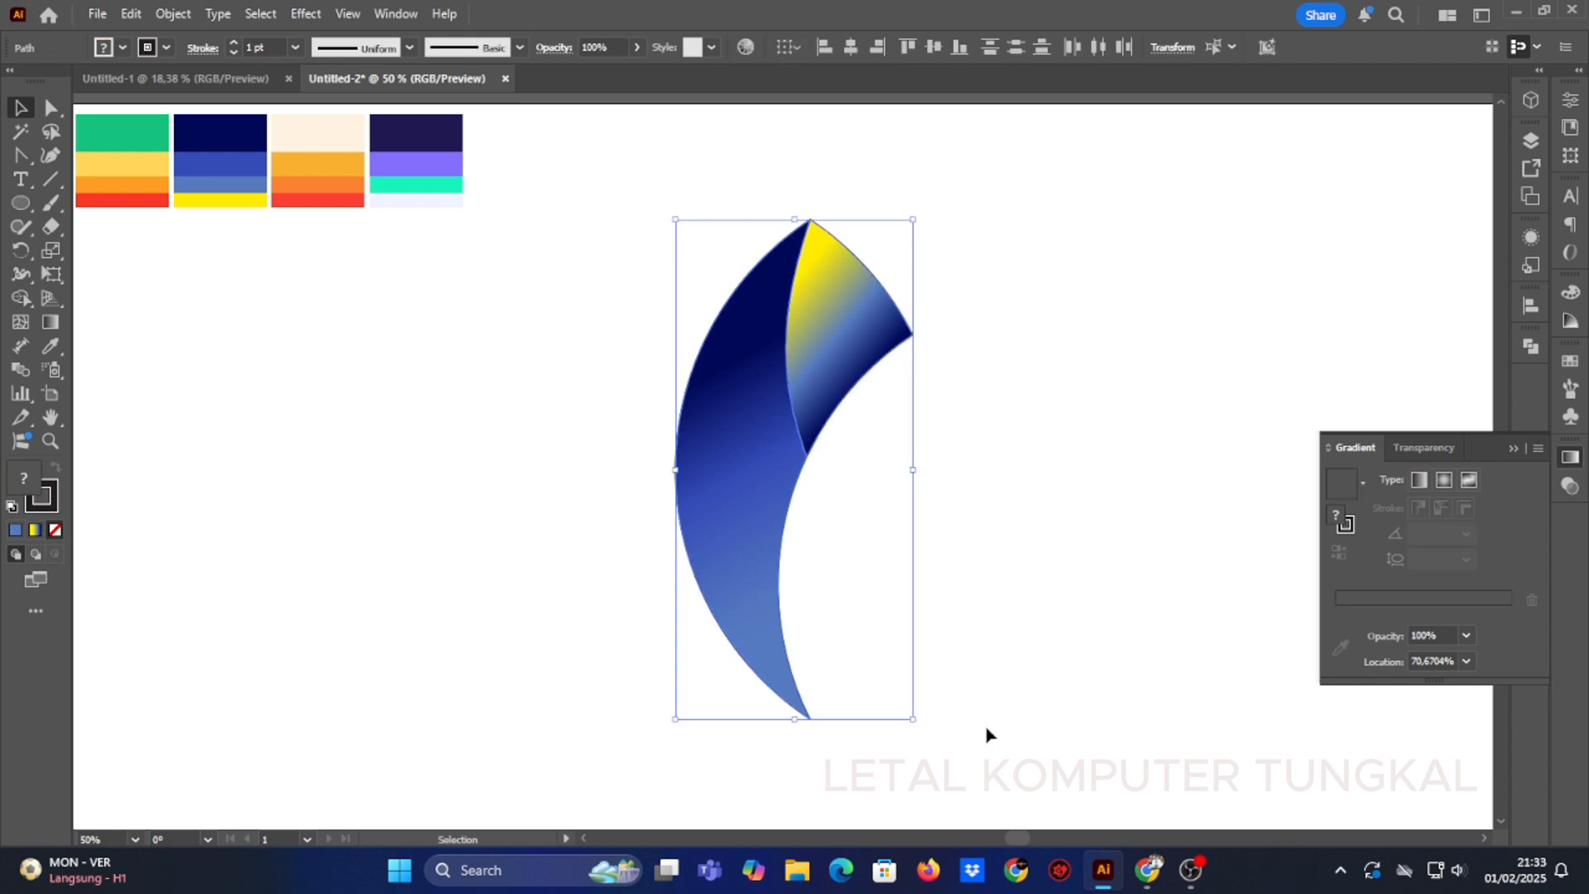
{"action": "left_click_drag", "start_coordinate": [20, 250], "coordinate": [114, 257]}
{"action": "left_click", "coordinate": [114, 253]}
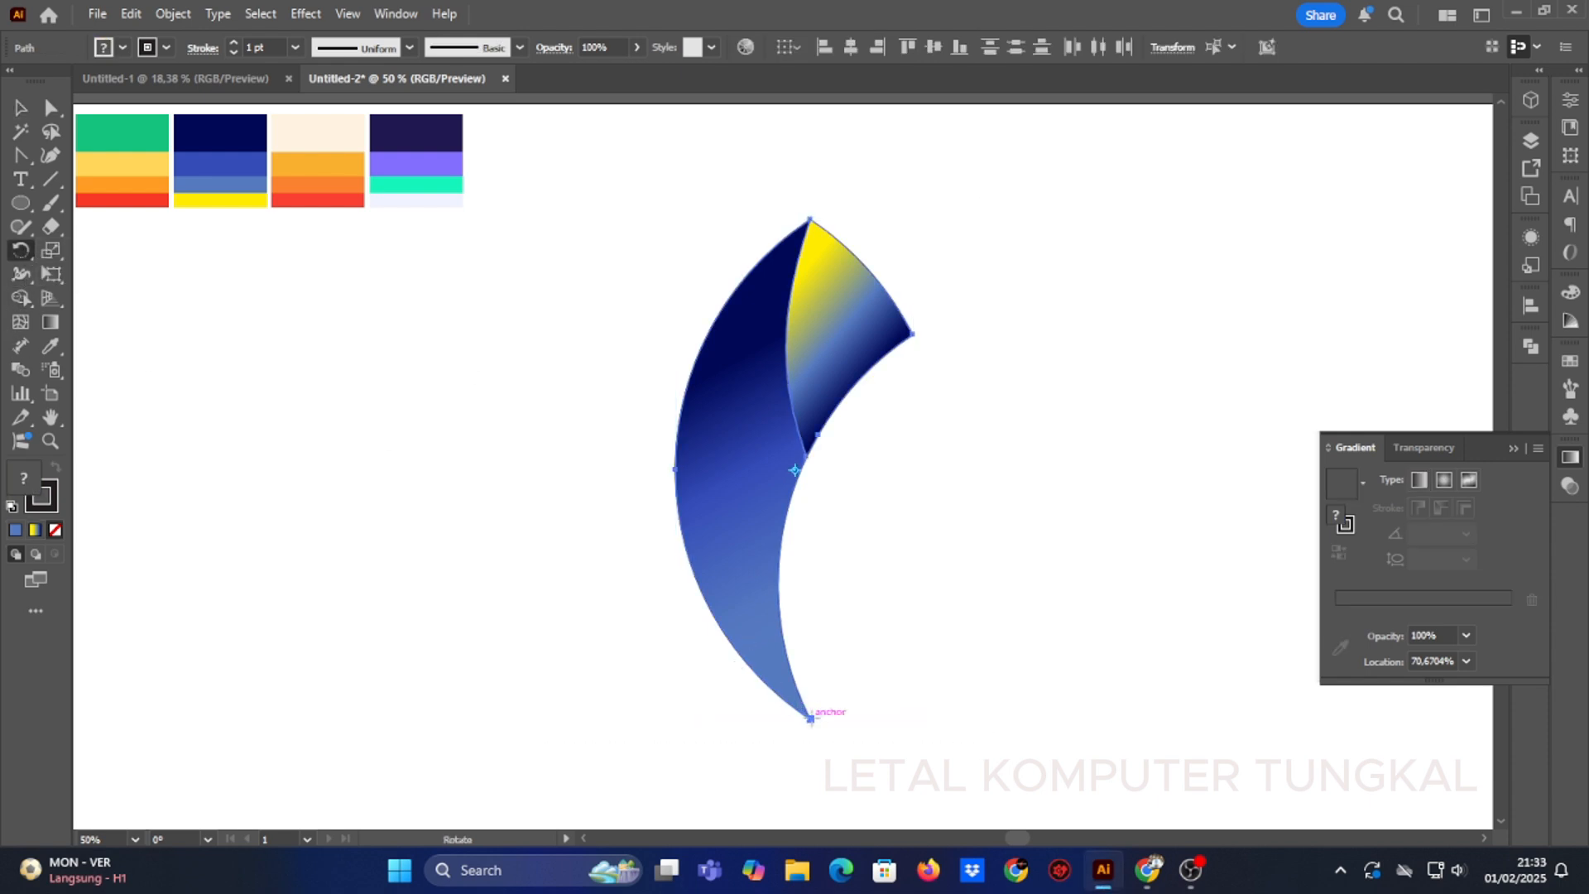
{"action": "left_click", "coordinate": [812, 718], "text": "alt"}
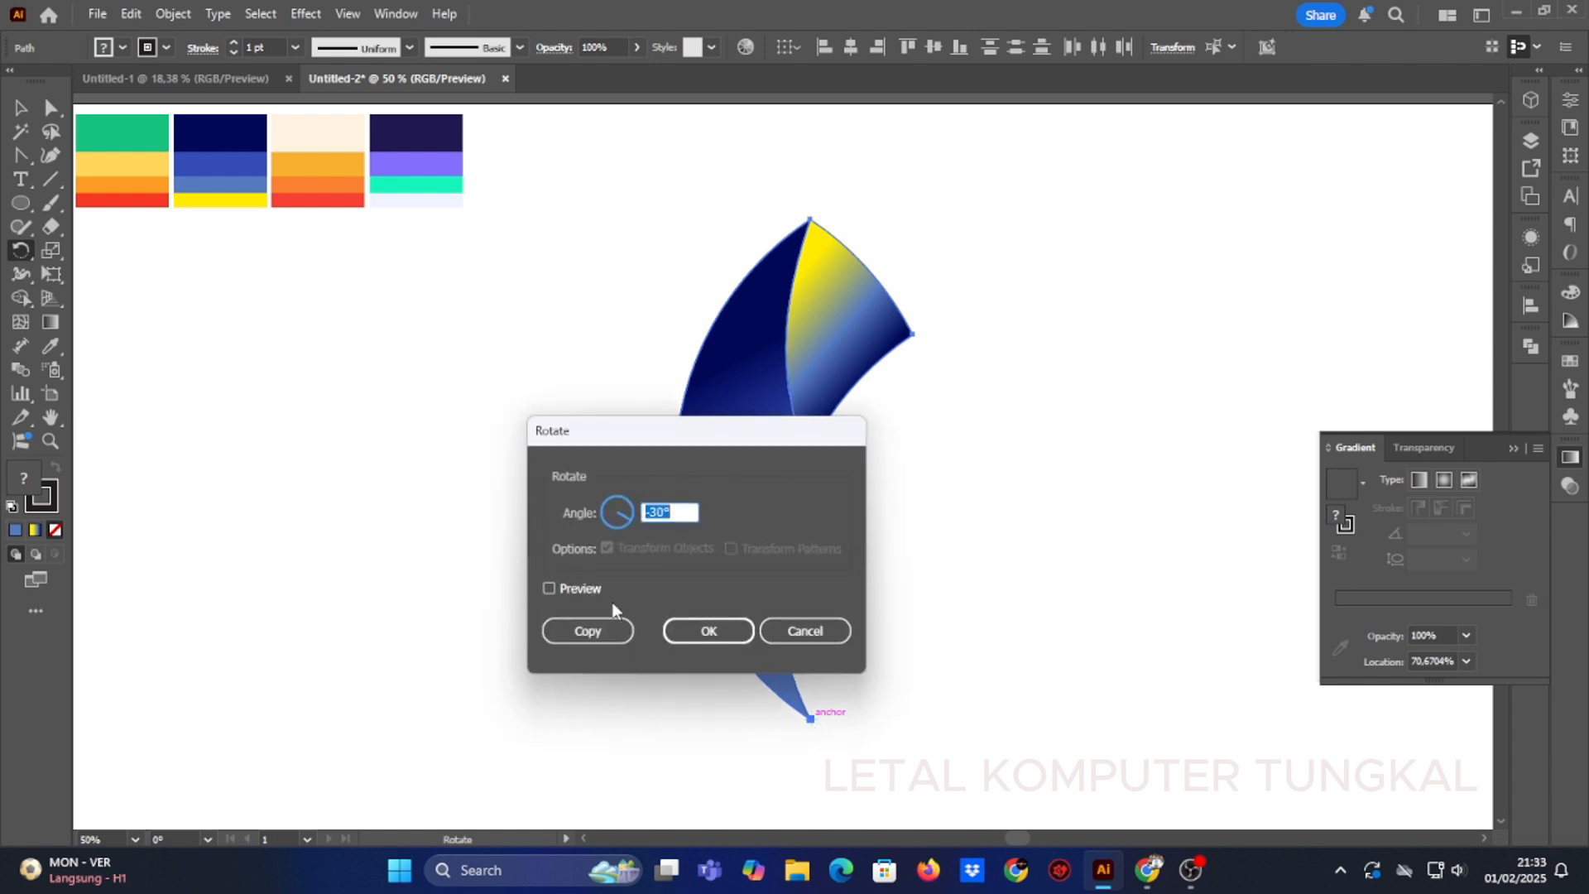
{"action": "left_click", "coordinate": [568, 588]}
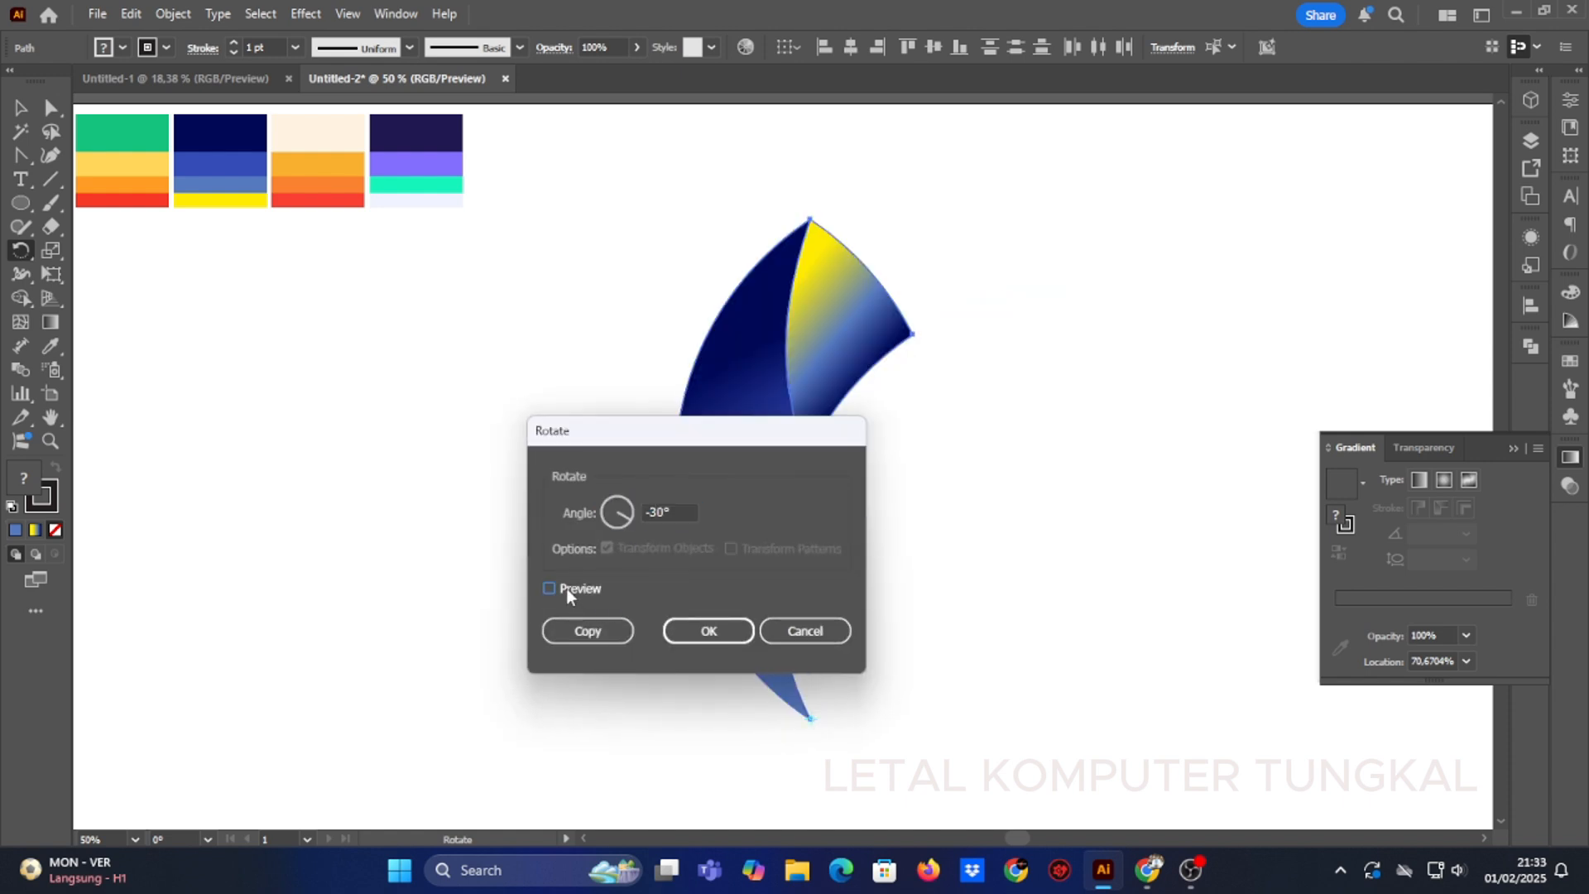
{"action": "left_click", "coordinate": [582, 631]}
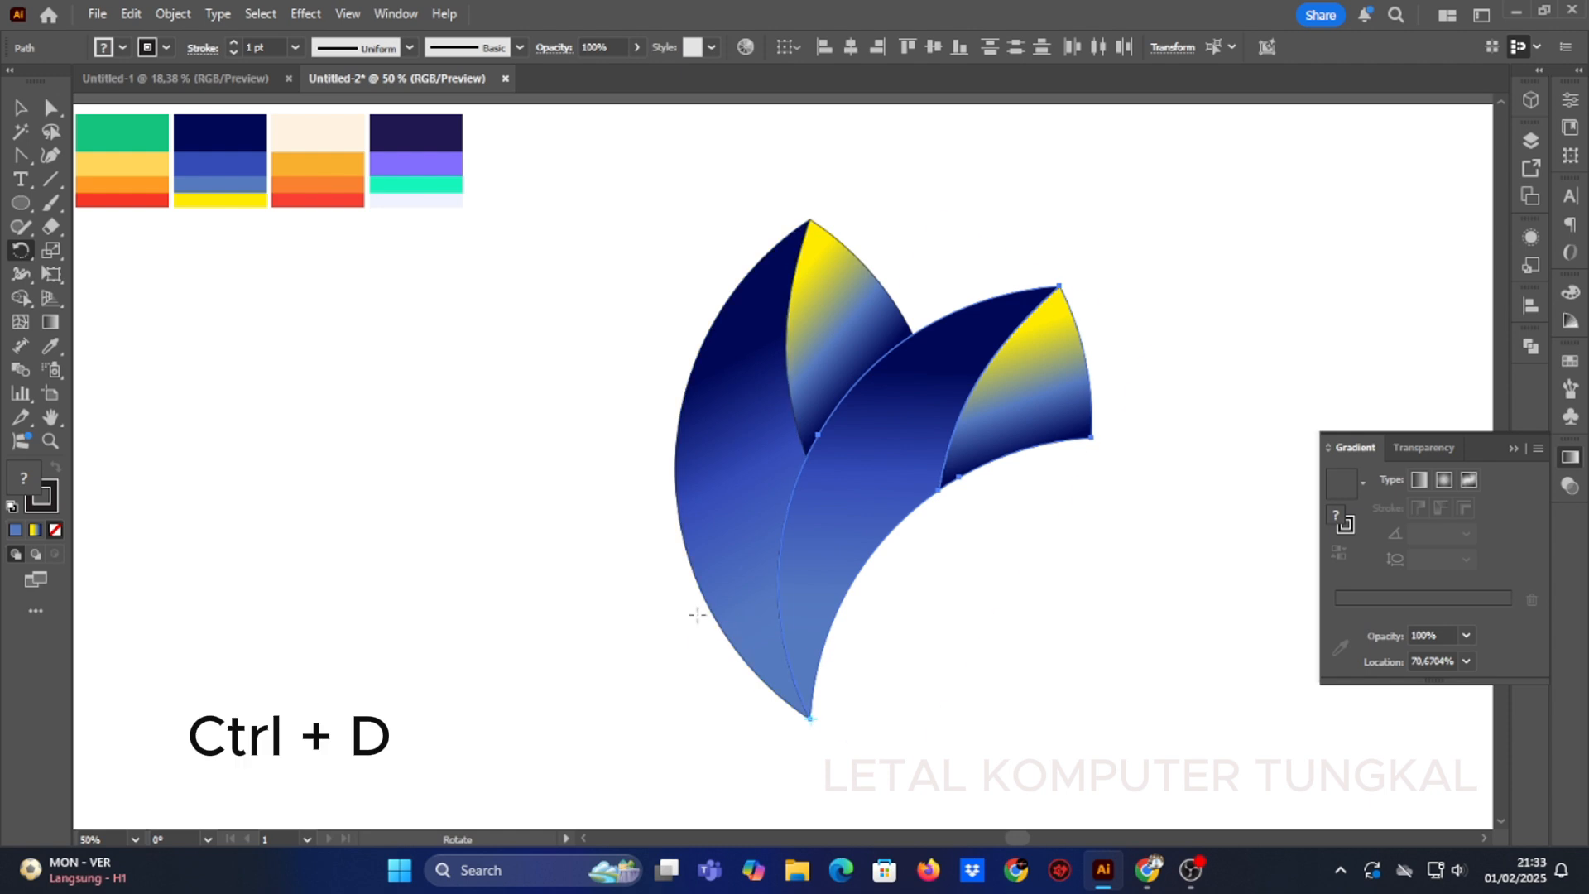
Step: Repeat the rotated copy around the same point until twelve petals form a complete flower
{"action": "key", "text": "ctrl+d"}
{"action": "key", "text": "ctrl+d"}
{"action": "key", "text": "ctrl+d"}
{"action": "key", "text": "ctrl+d"}
{"action": "key", "text": "ctrl+d"}
{"action": "key", "text": "ctrl+d"}
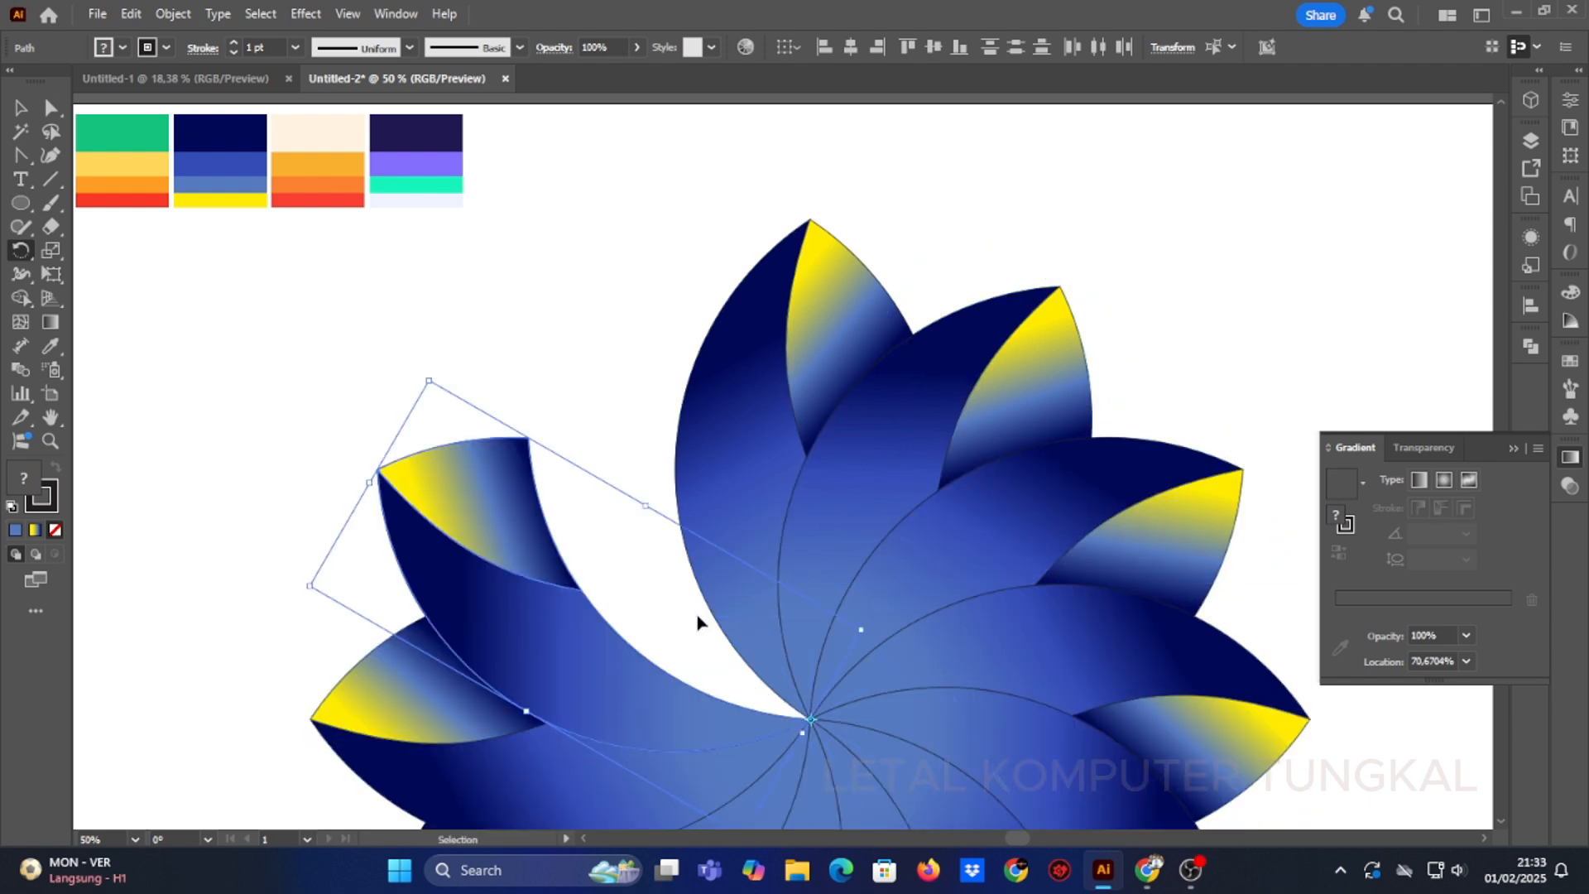
{"action": "key", "text": "r"}
{"action": "scroll", "coordinate": [895, 593], "scroll_direction": "down", "scroll_amount": 2}
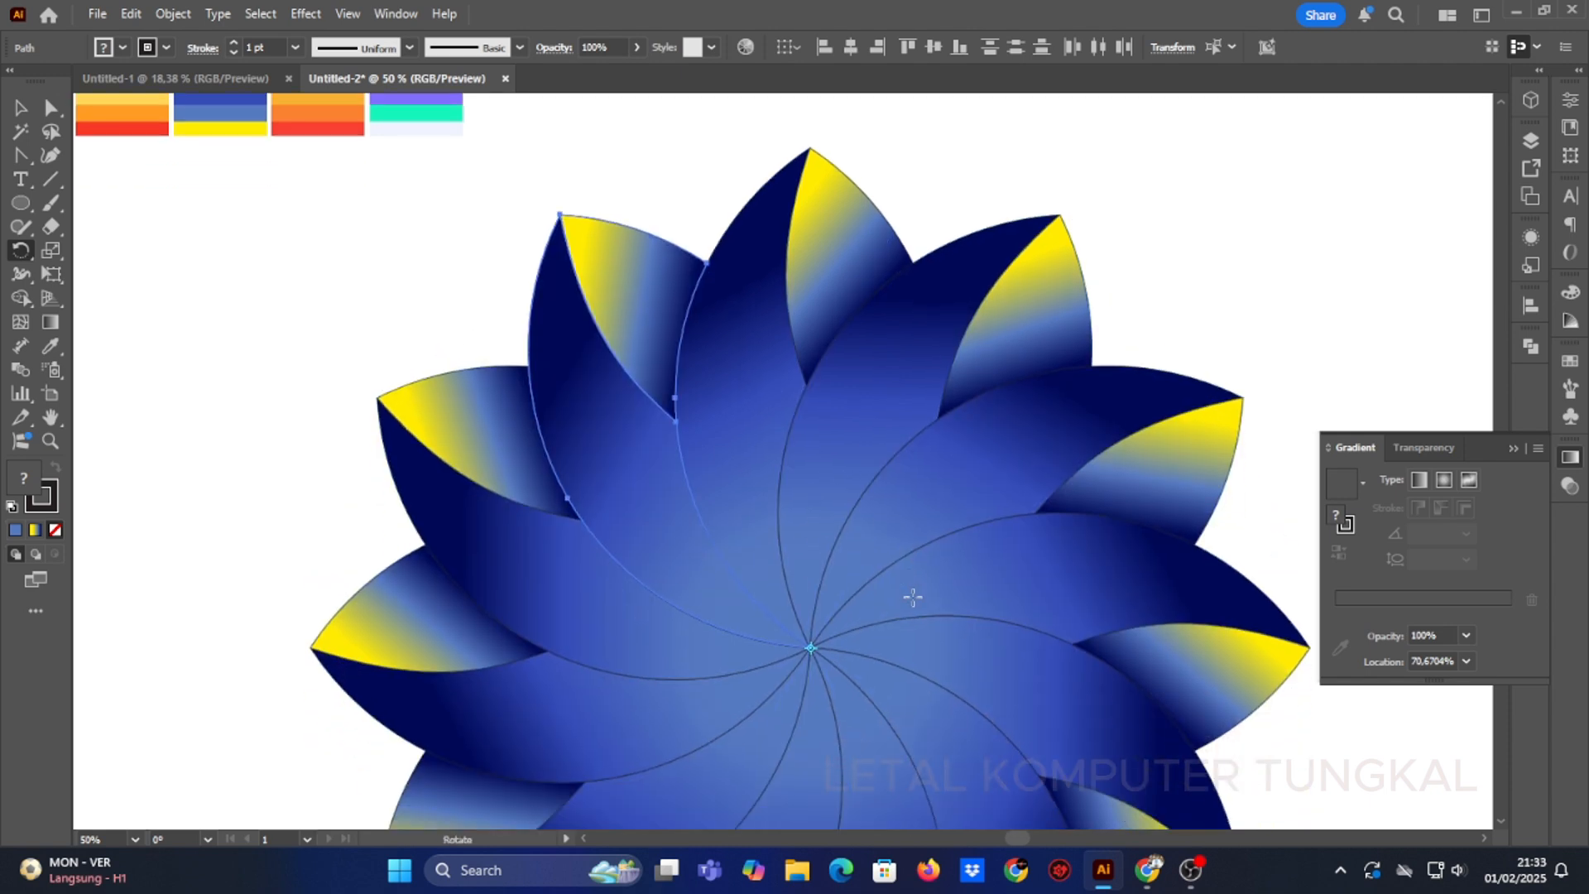
Step: Group all the flower's petals and give them a white 5 pt stroke
{"action": "left_click", "coordinate": [134, 838]}
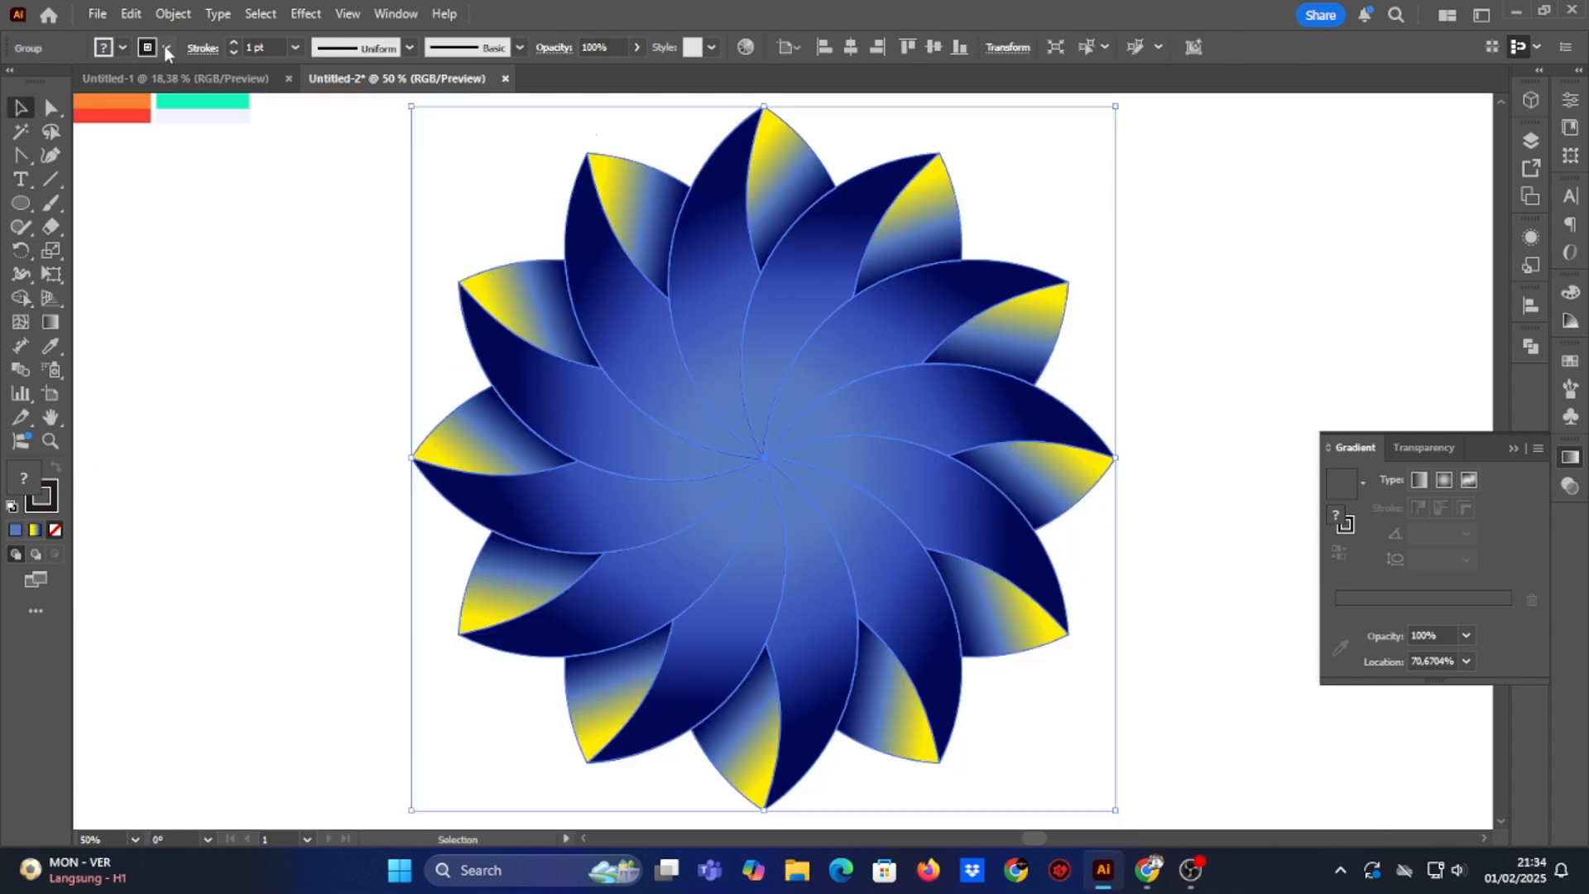
{"action": "left_click", "coordinate": [166, 47]}
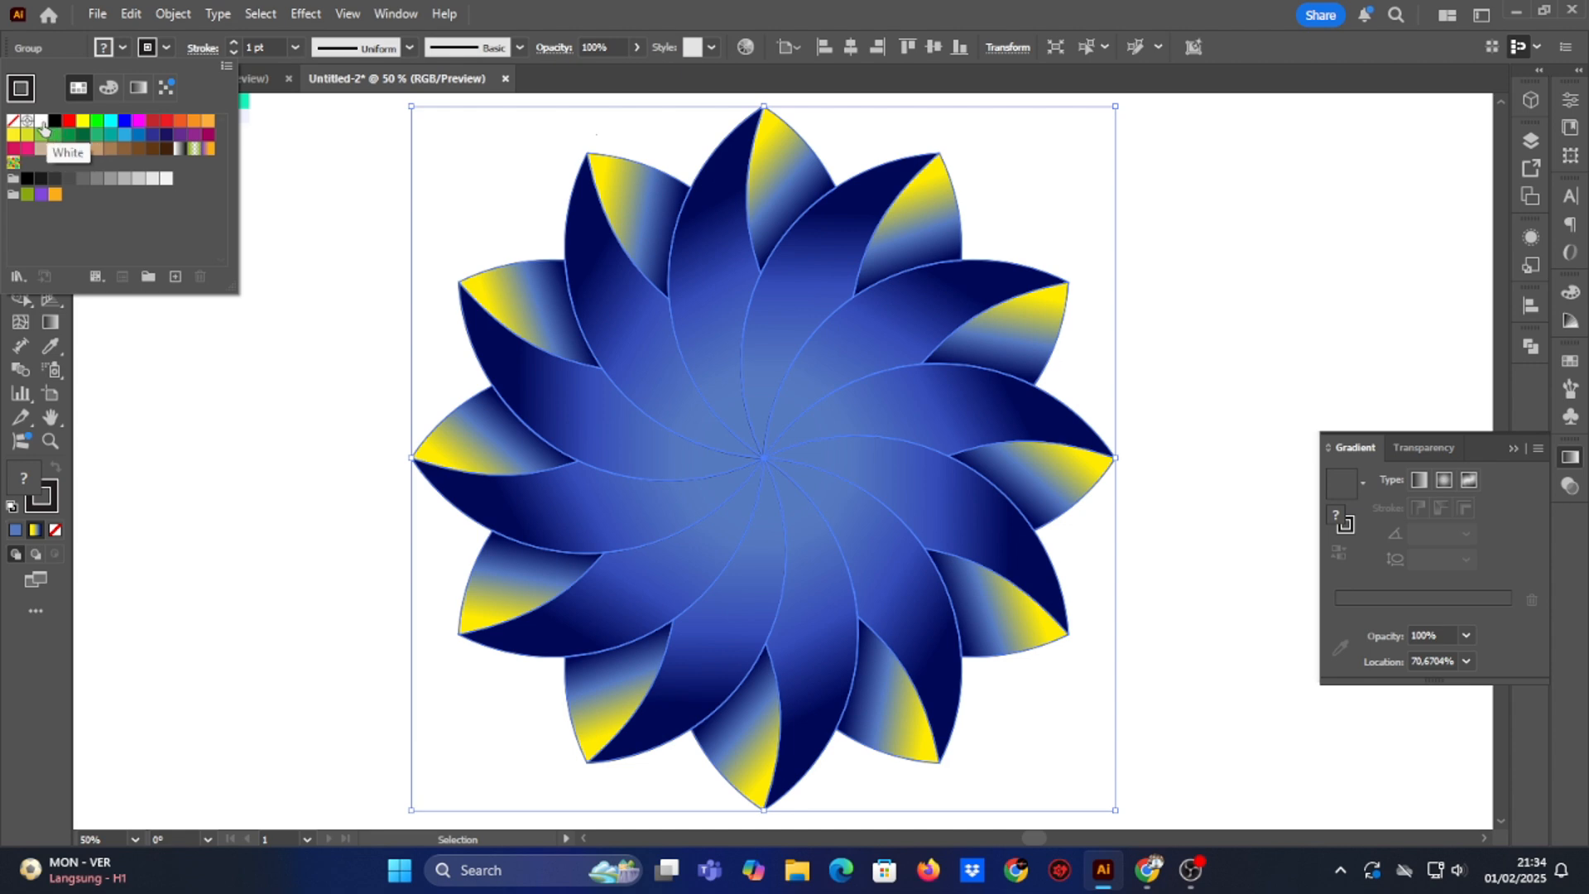
{"action": "left_click", "coordinate": [56, 129]}
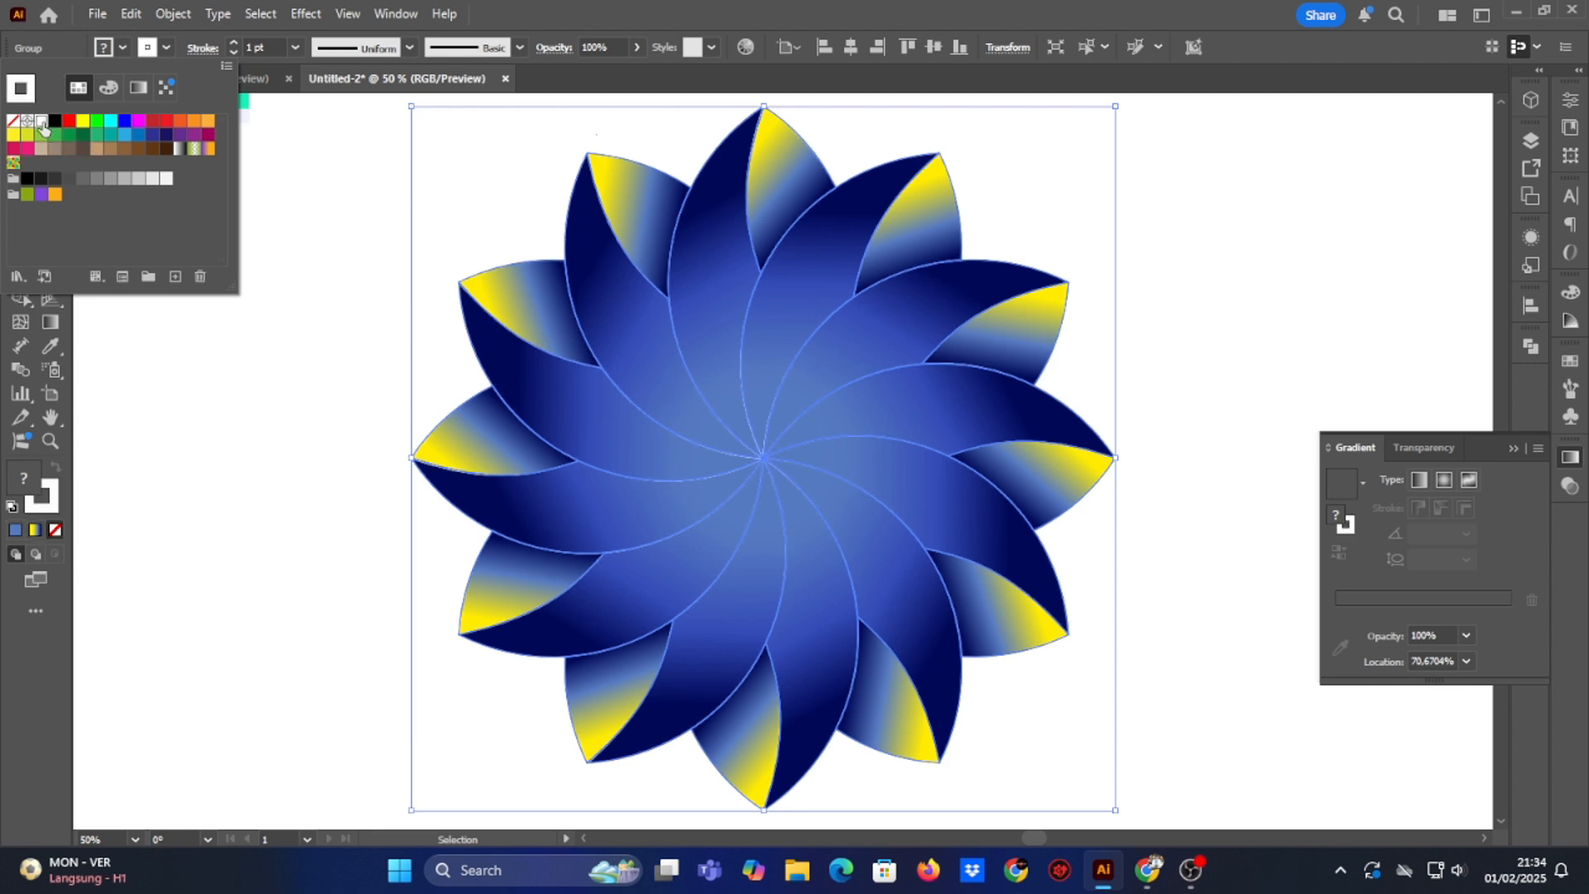
{"action": "left_click", "coordinate": [295, 47]}
{"action": "left_click", "coordinate": [312, 198]}
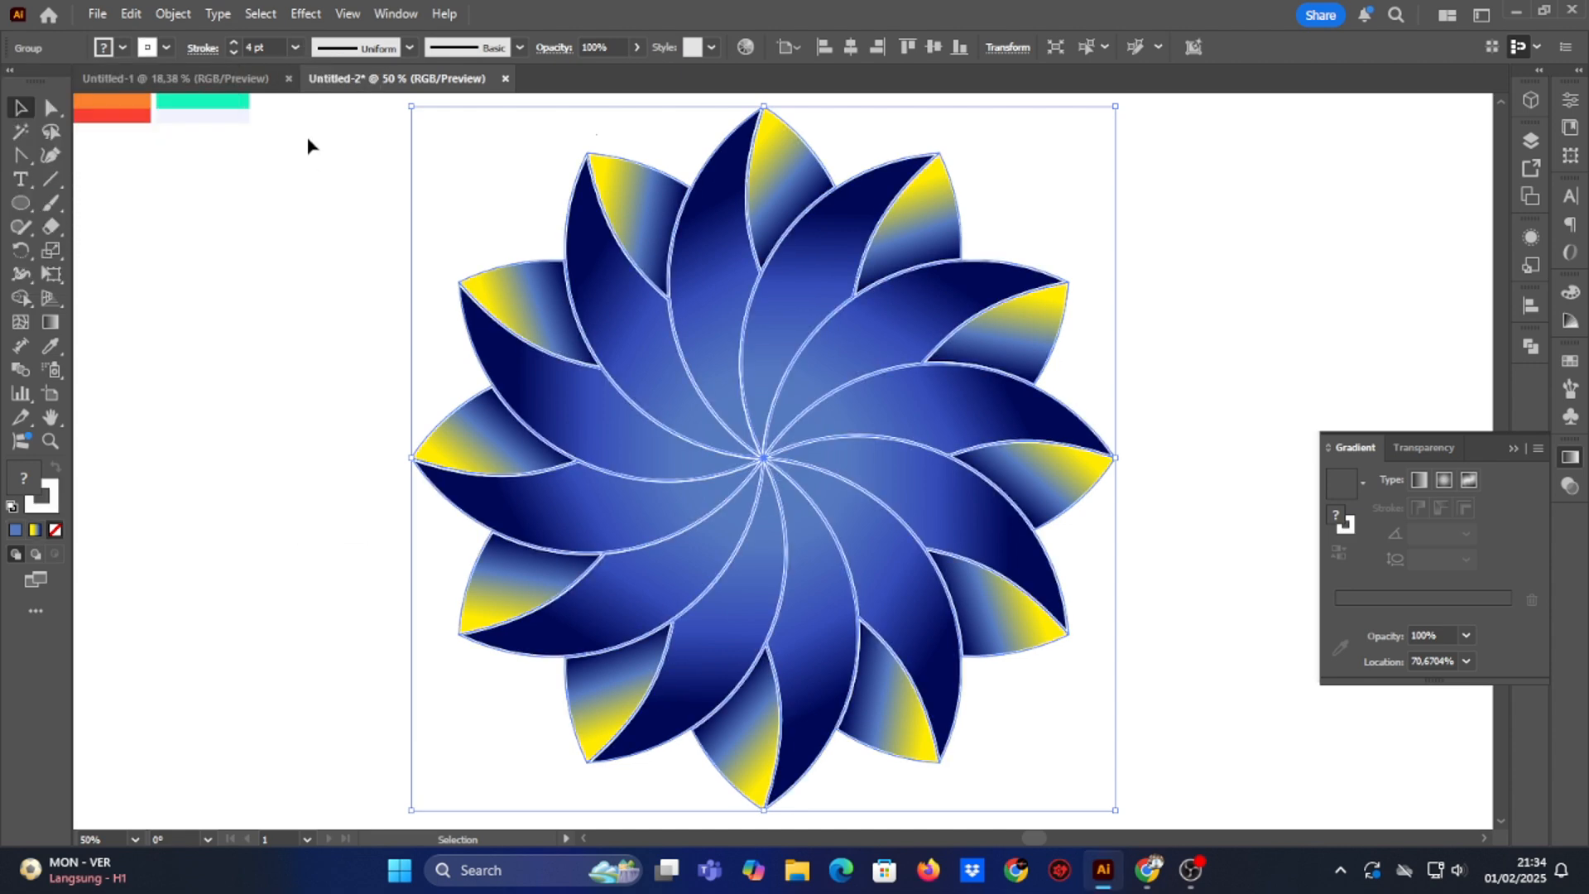
{"action": "left_click", "coordinate": [295, 48]}
{"action": "left_click", "coordinate": [313, 221]}
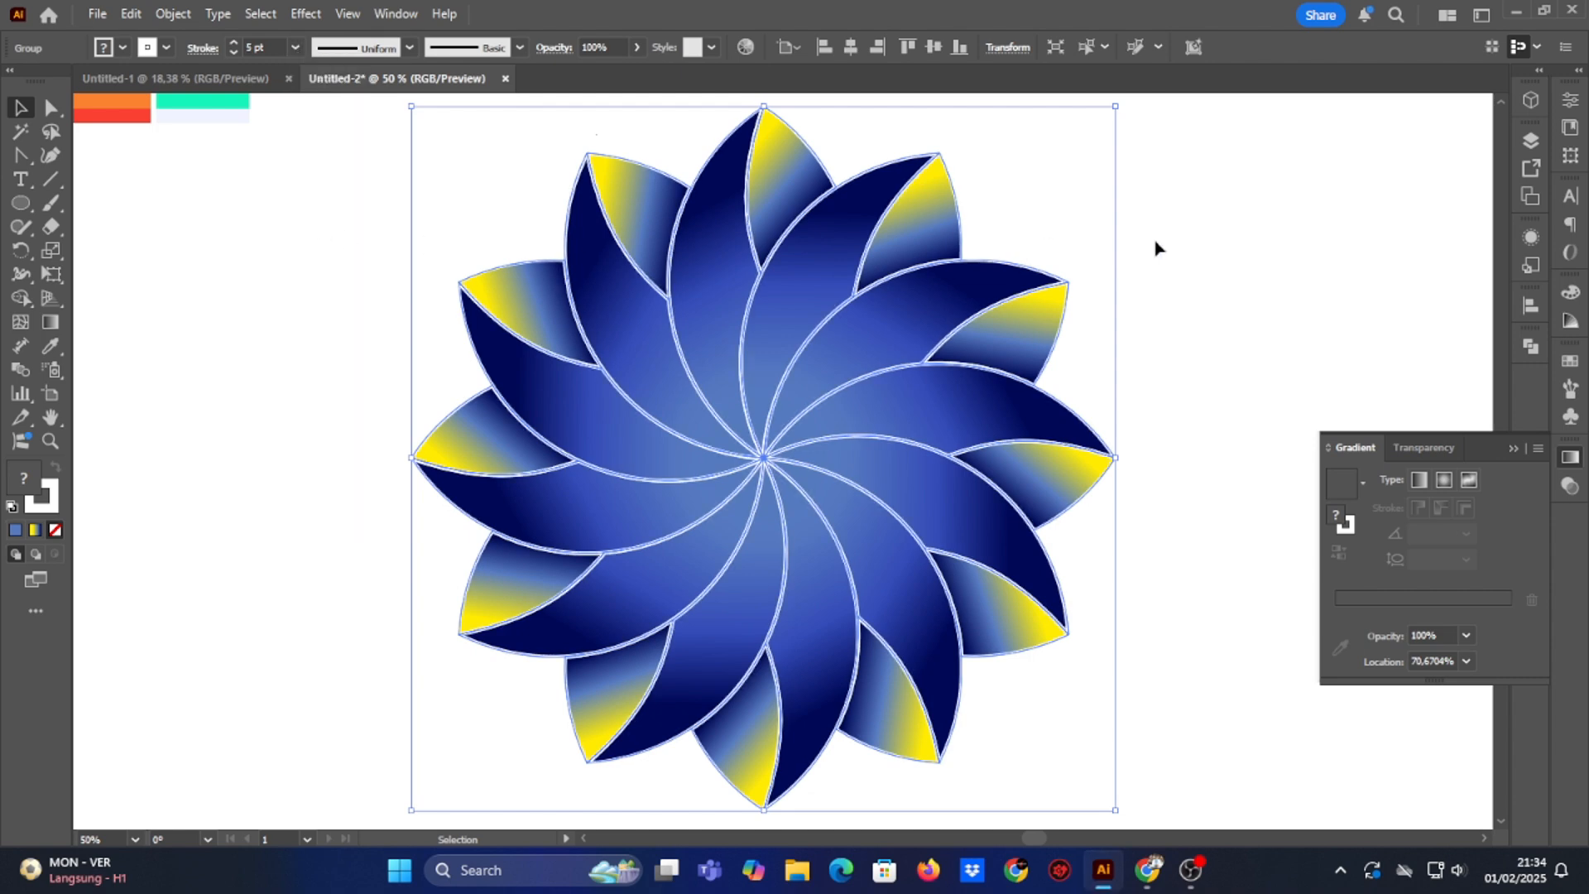
{"action": "left_click", "coordinate": [1210, 248]}
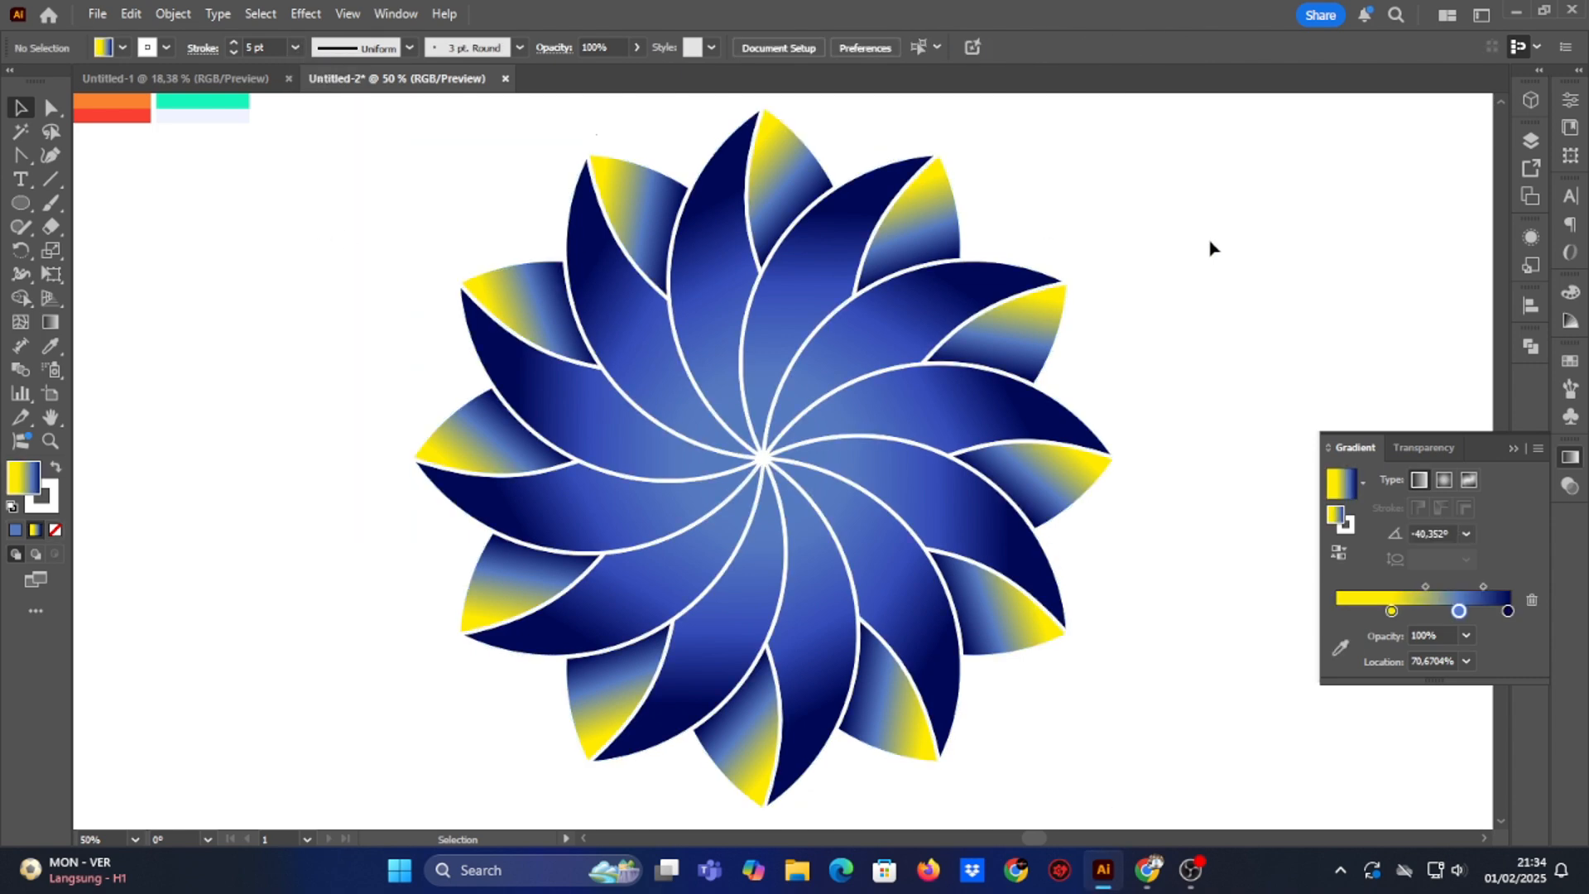
{"action": "left_click", "coordinate": [1511, 449]}
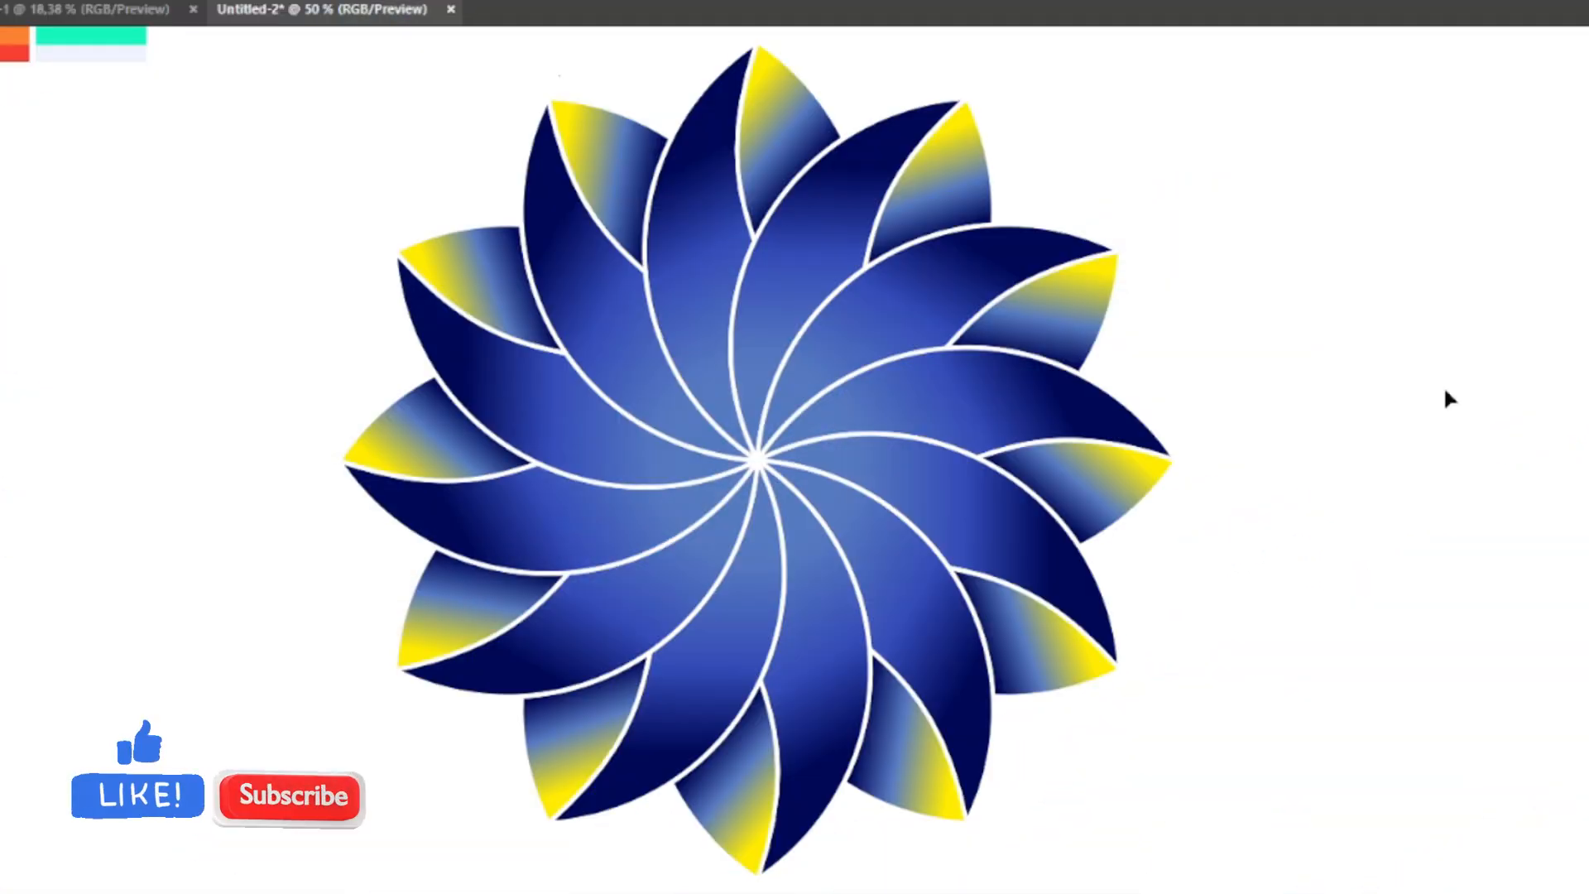